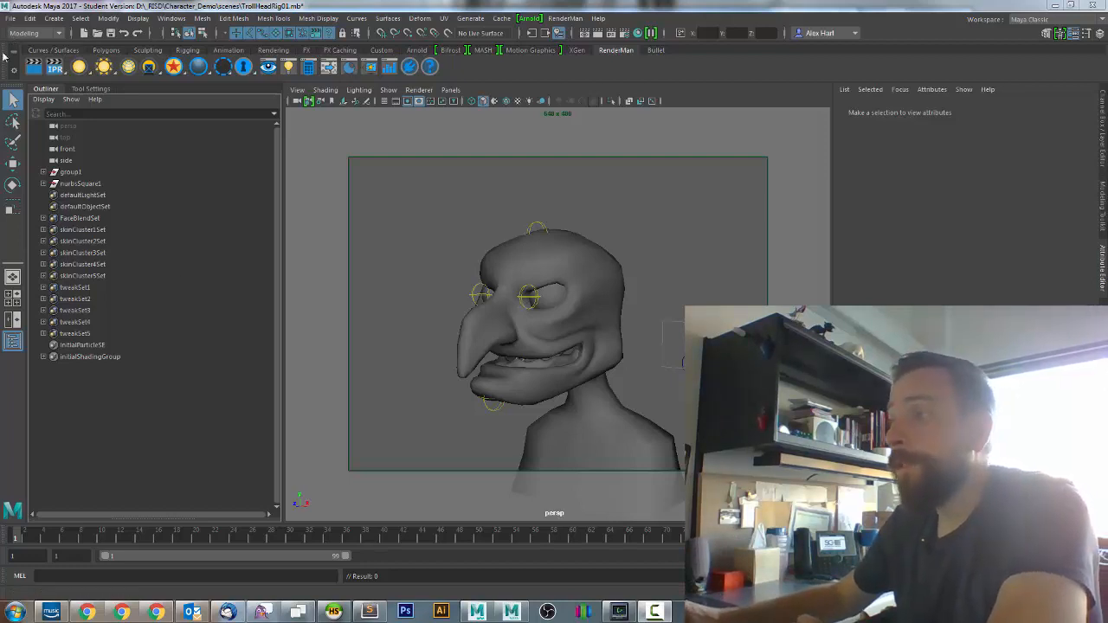
- Import the ConfusedPenguin_Trim.wav audio file from the project's sound folder into the scene
left_click(61, 537)
left_click_drag(84, 537, 41, 537)
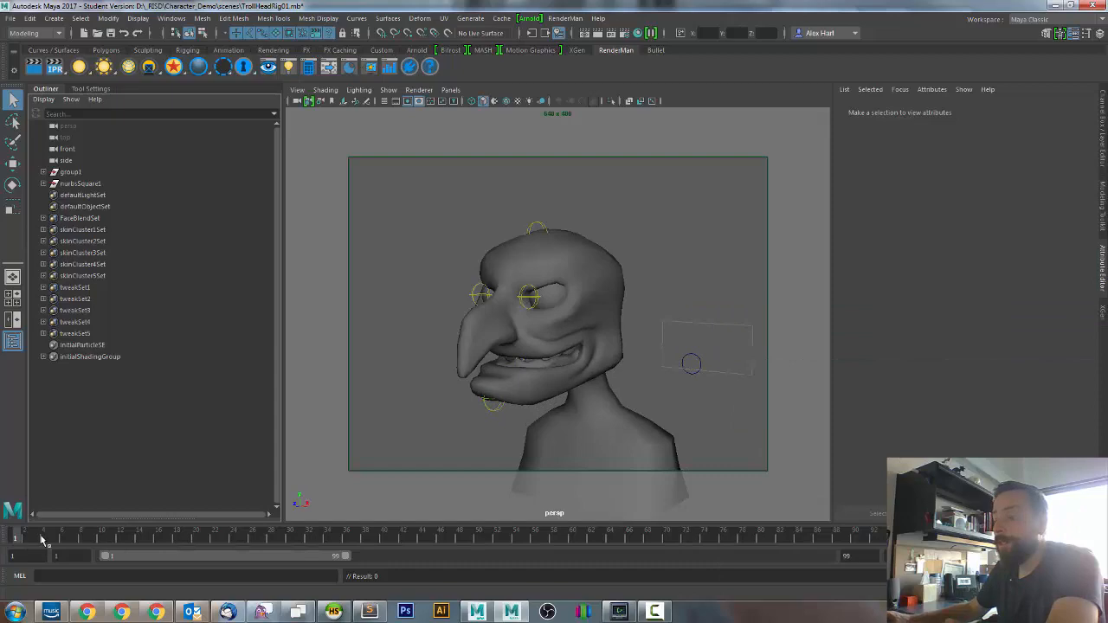
left_click(10, 19)
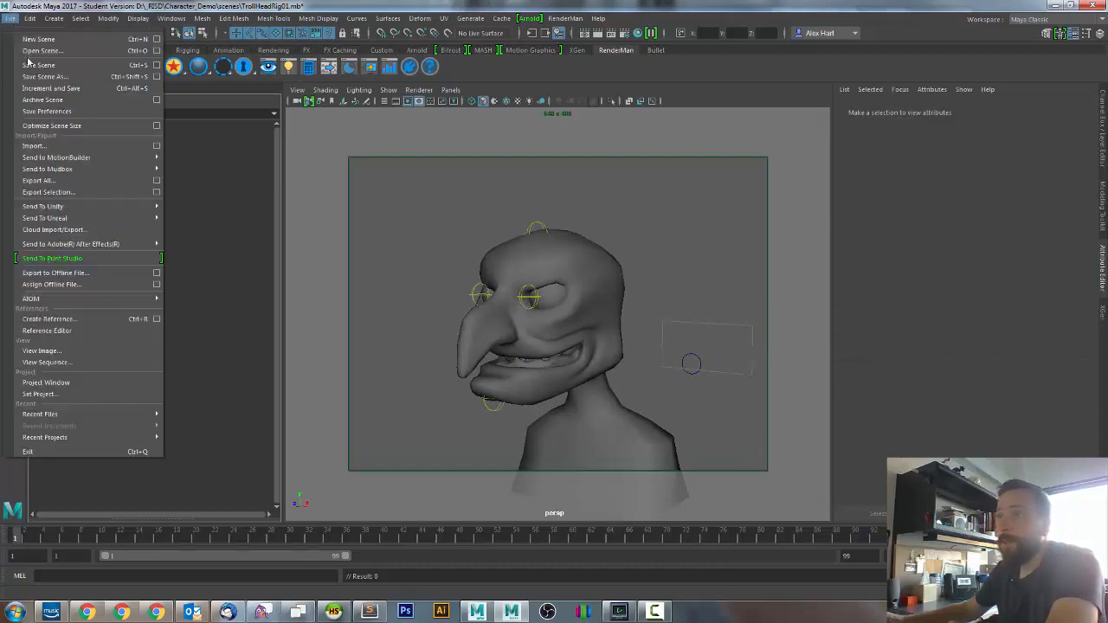
left_click(30, 147)
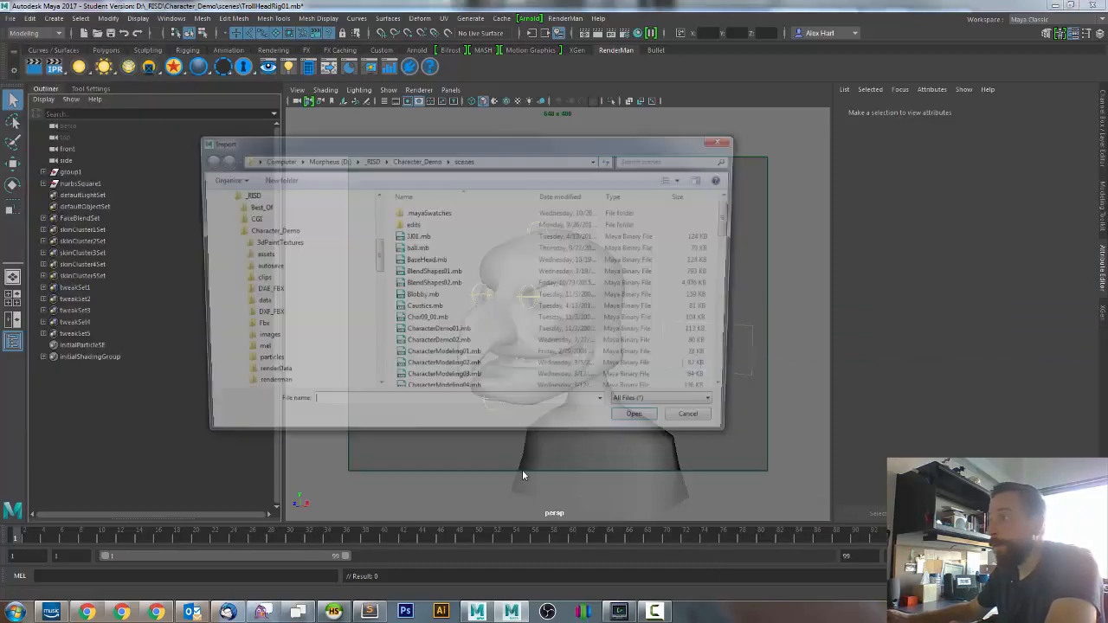
scroll(372, 264, "down", 3)
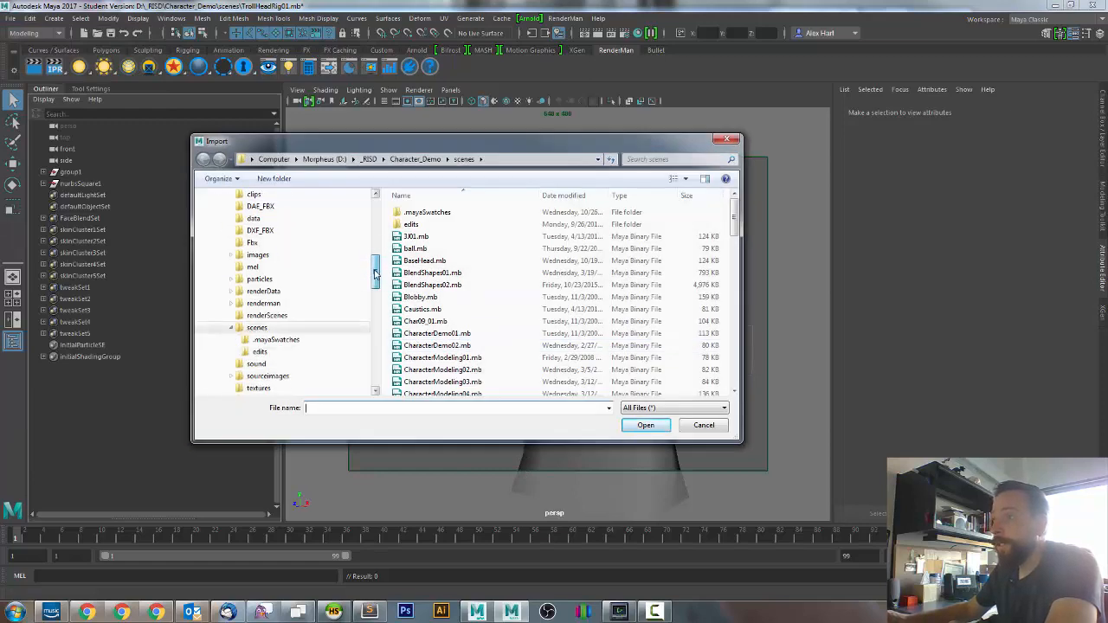
left_click(315, 352)
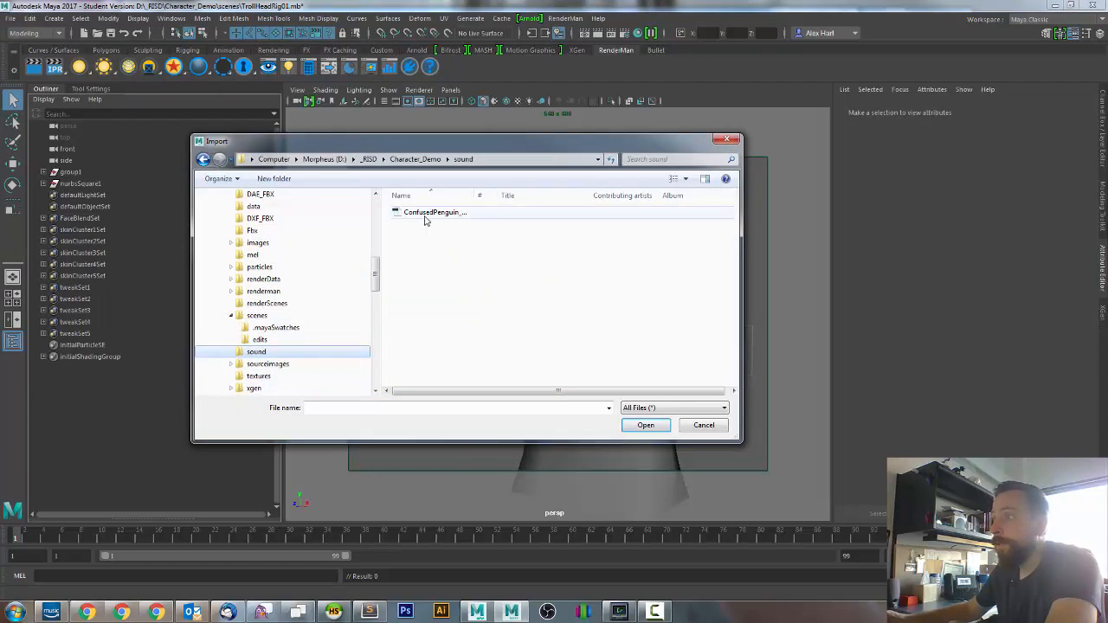
left_click(425, 215)
left_click(642, 424)
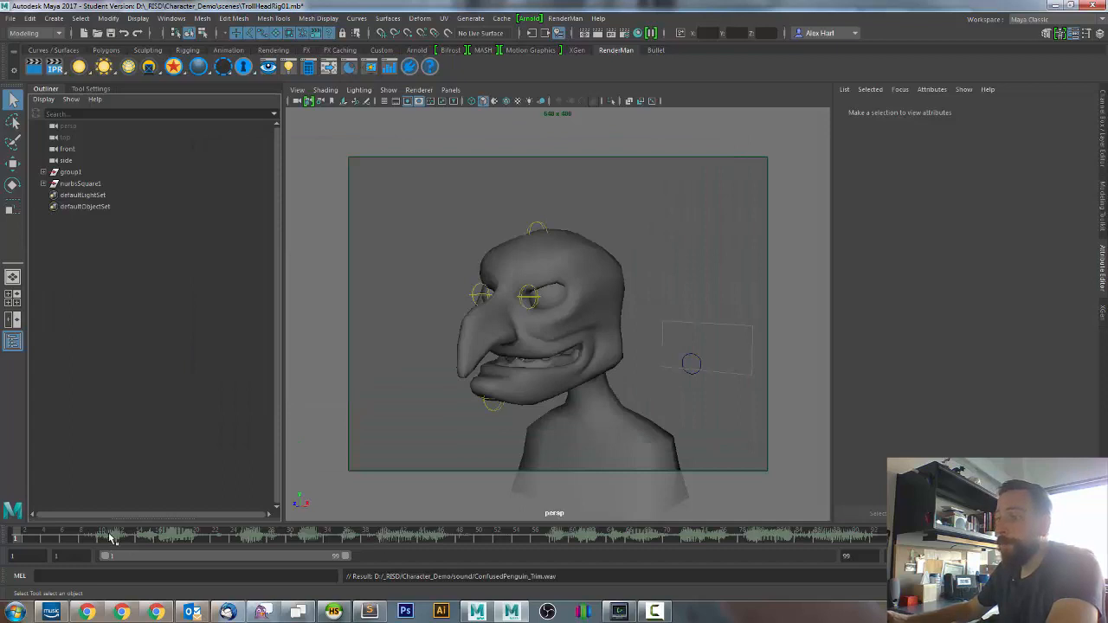
- Scrub through the timeline, check which sound it uses, and play the scene to hear the imported audio
left_click_drag(74, 538, 526, 539)
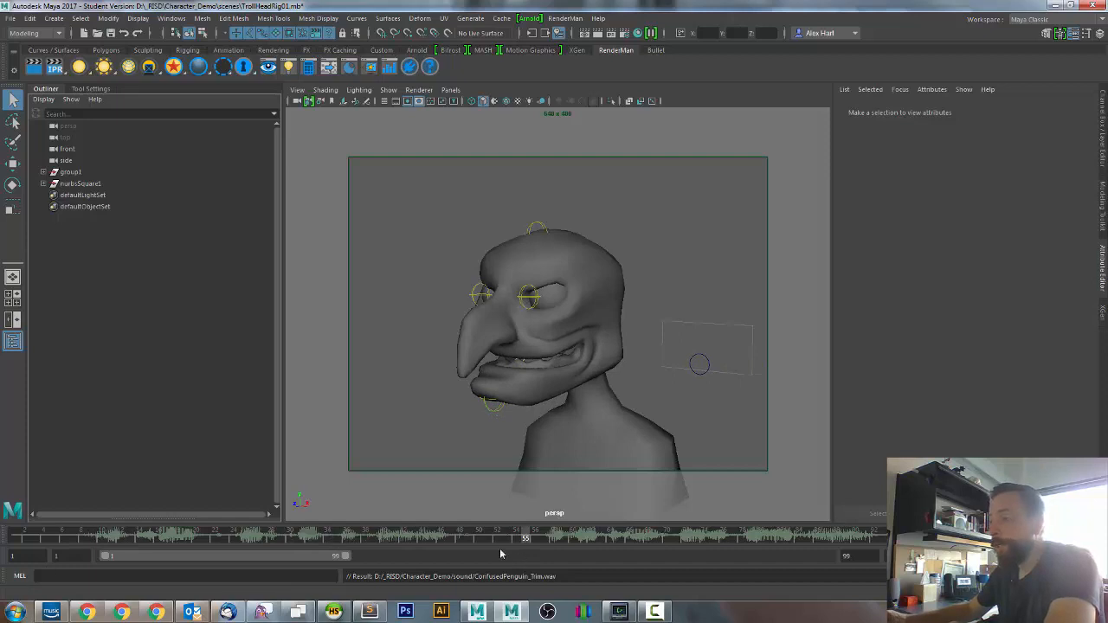
right_click(62, 537)
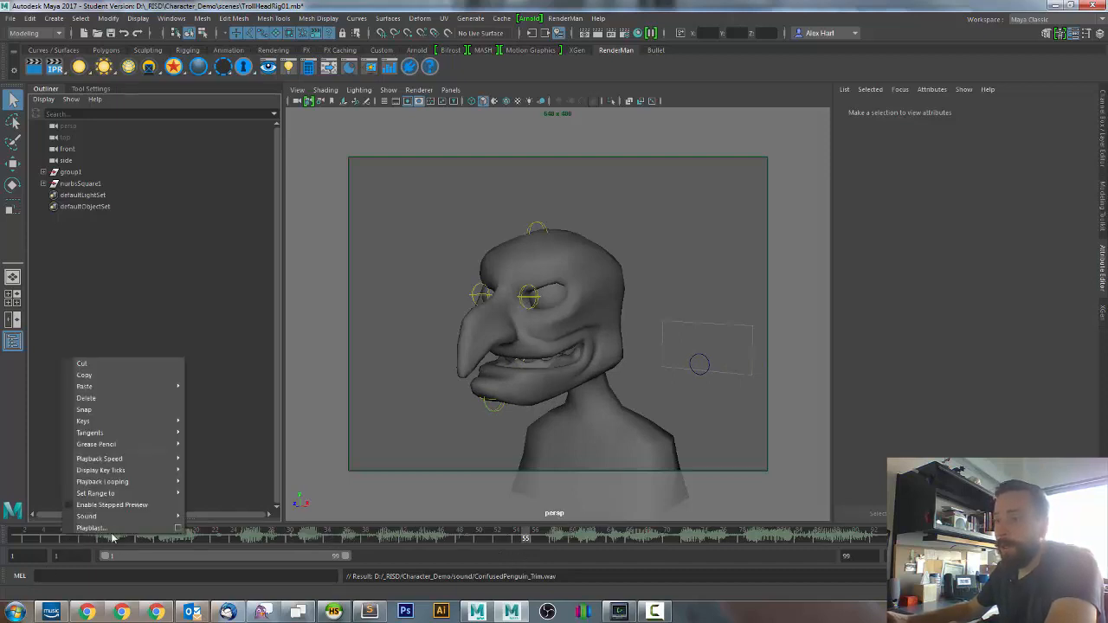
mouse_move(86, 518)
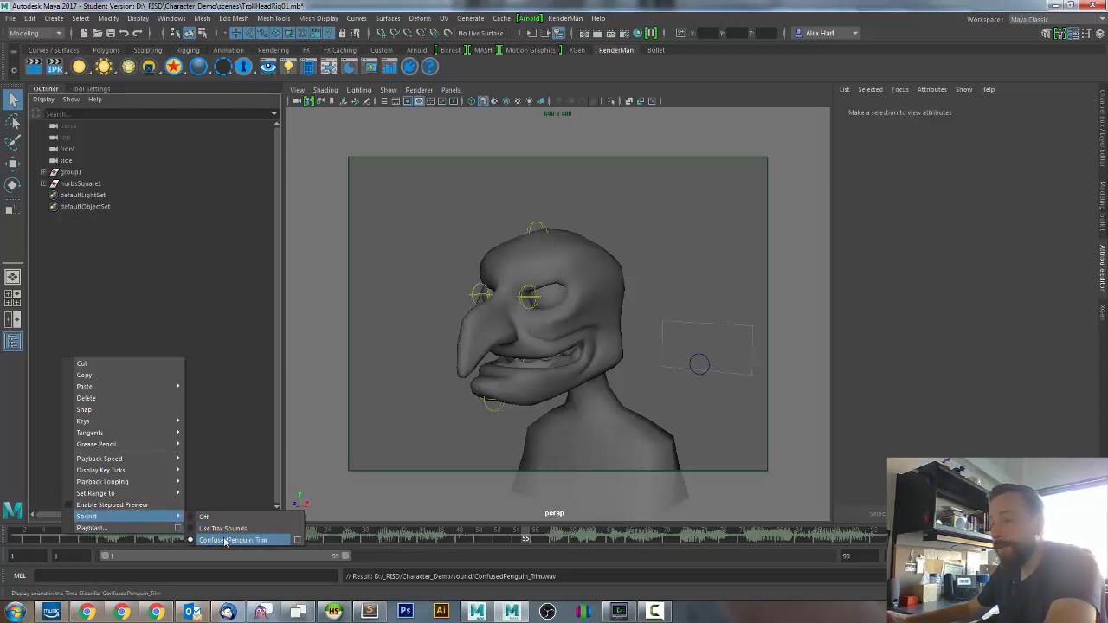
left_click(45, 537)
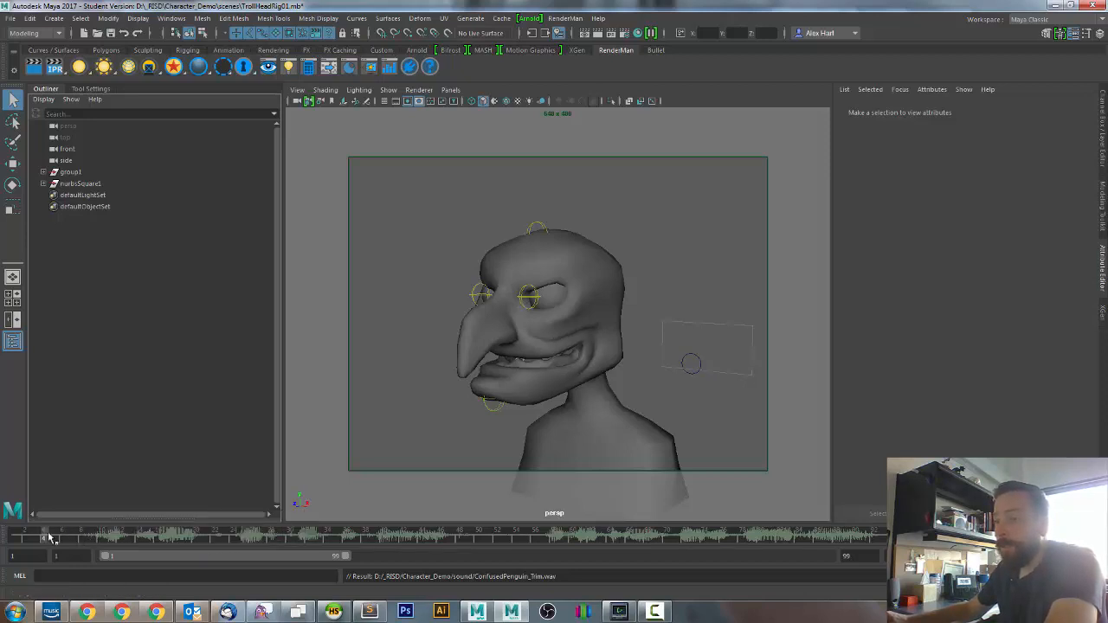
key("alt+v")
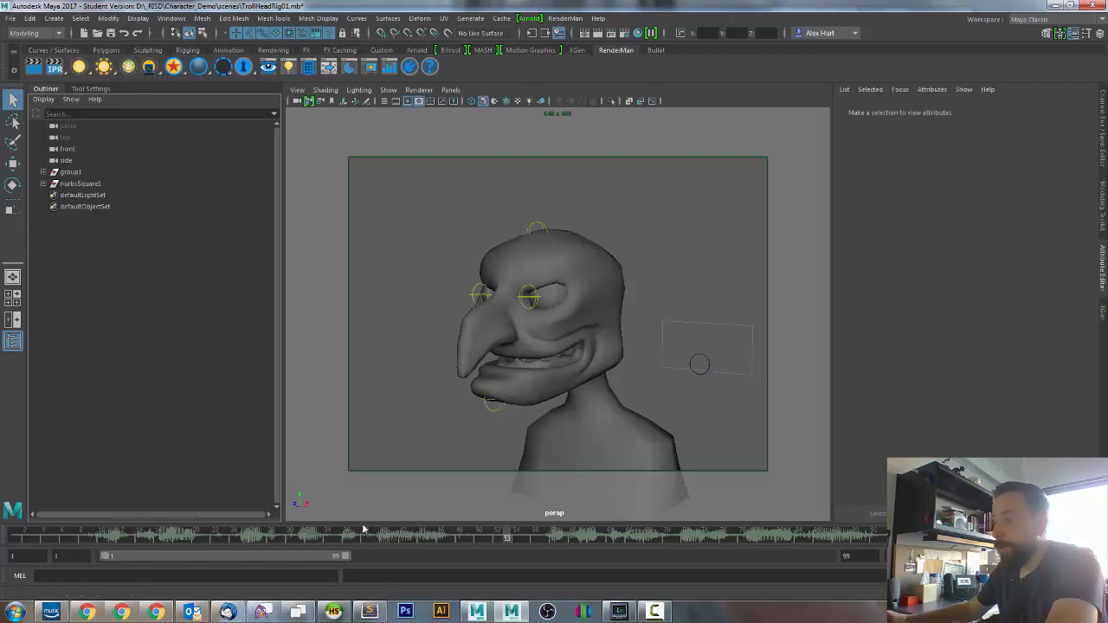
- Set the timeline's playback speed to Real-time
right_click(425, 540)
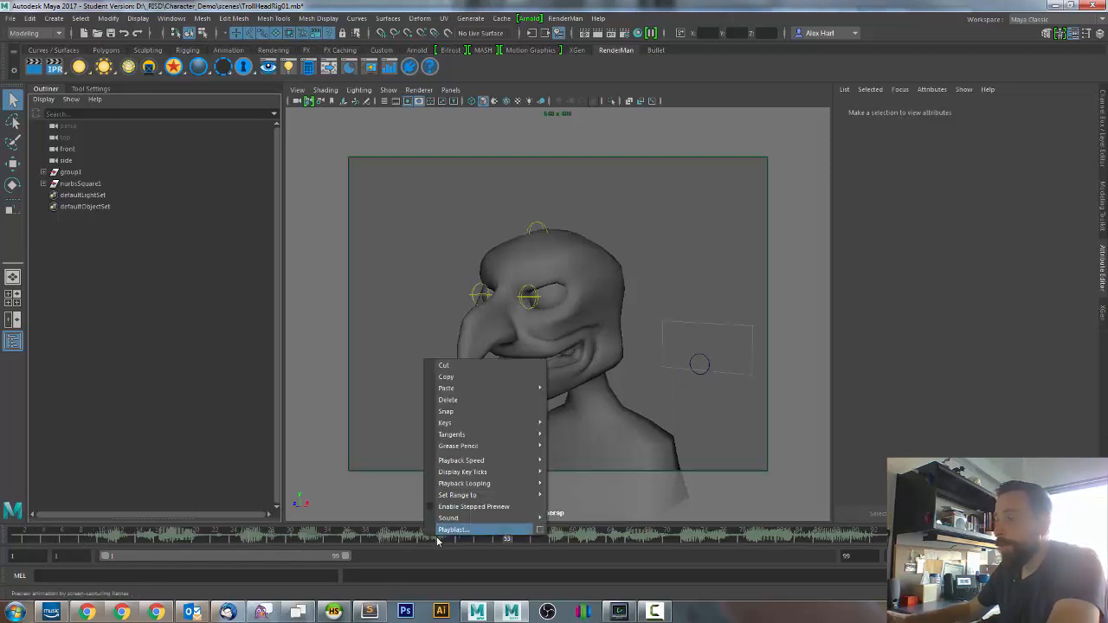
mouse_move(464, 463)
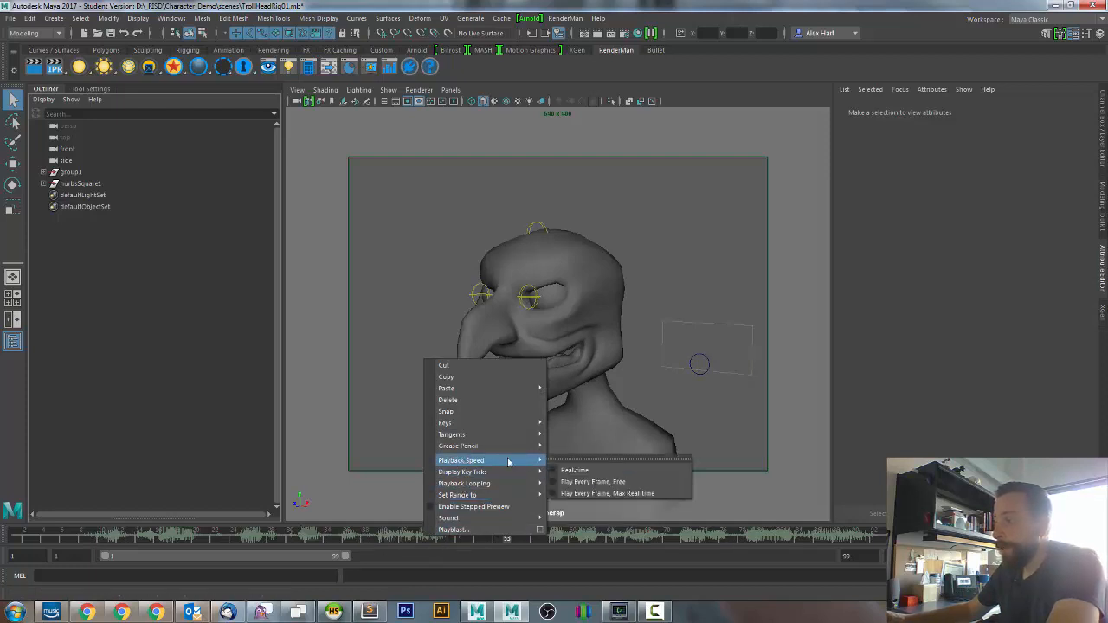
left_click(570, 471)
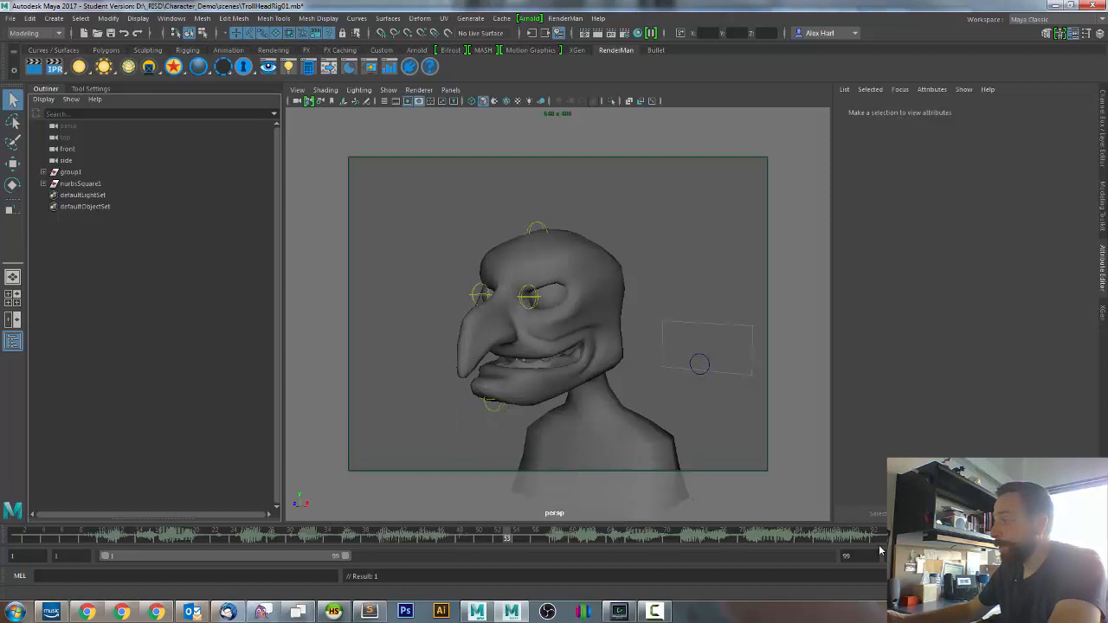
- Change the playback speed to Play Every Frame, Max Real-time and play the animation
right_click(508, 537)
mouse_move(542, 456)
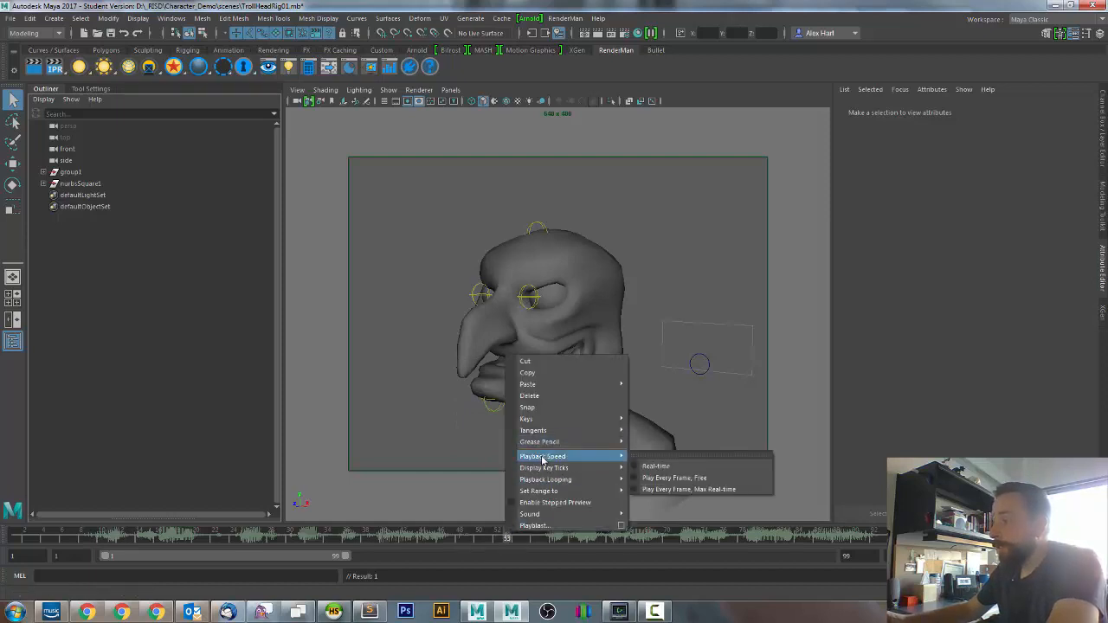
left_click(670, 490)
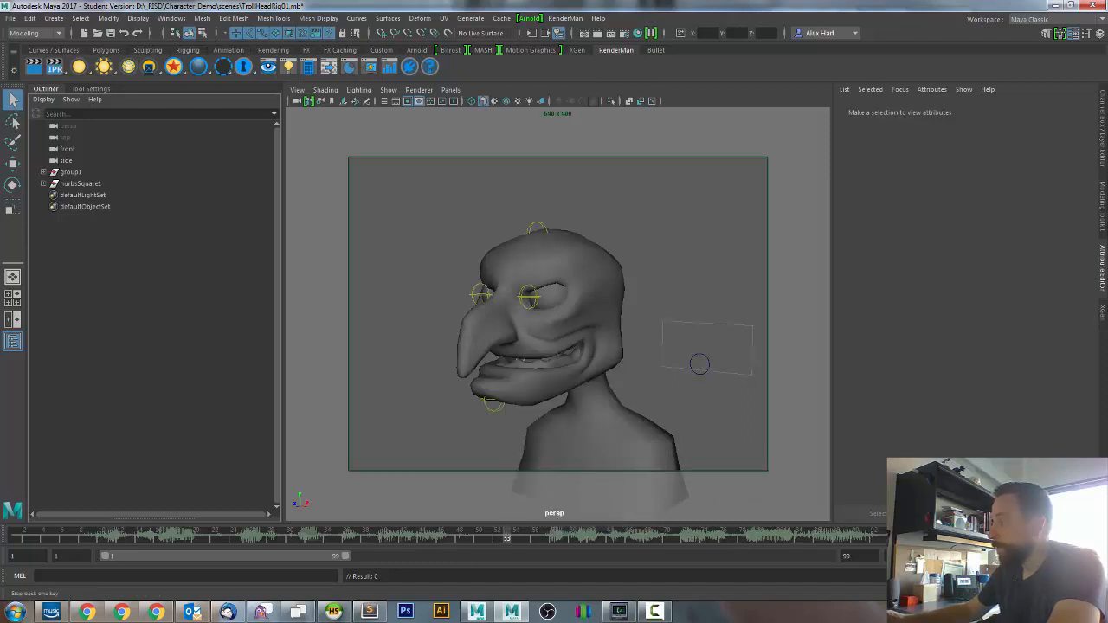
key("alt+v")
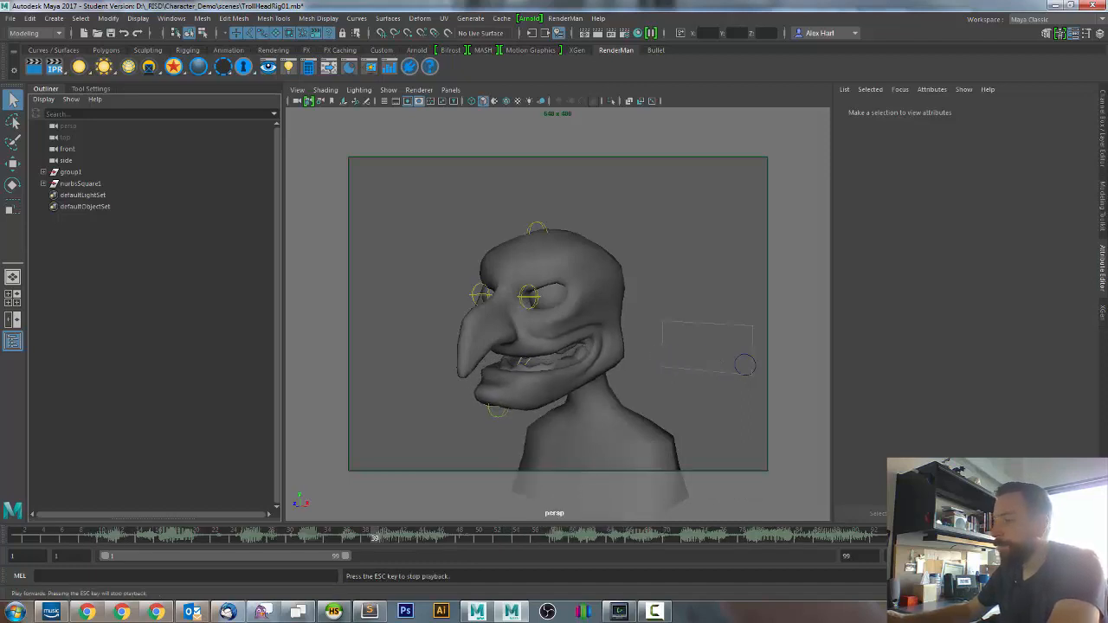
- Switch the playback speed back to Real-time, play the animation with its audio, and stop playback
right_click(492, 539)
mouse_move(554, 457)
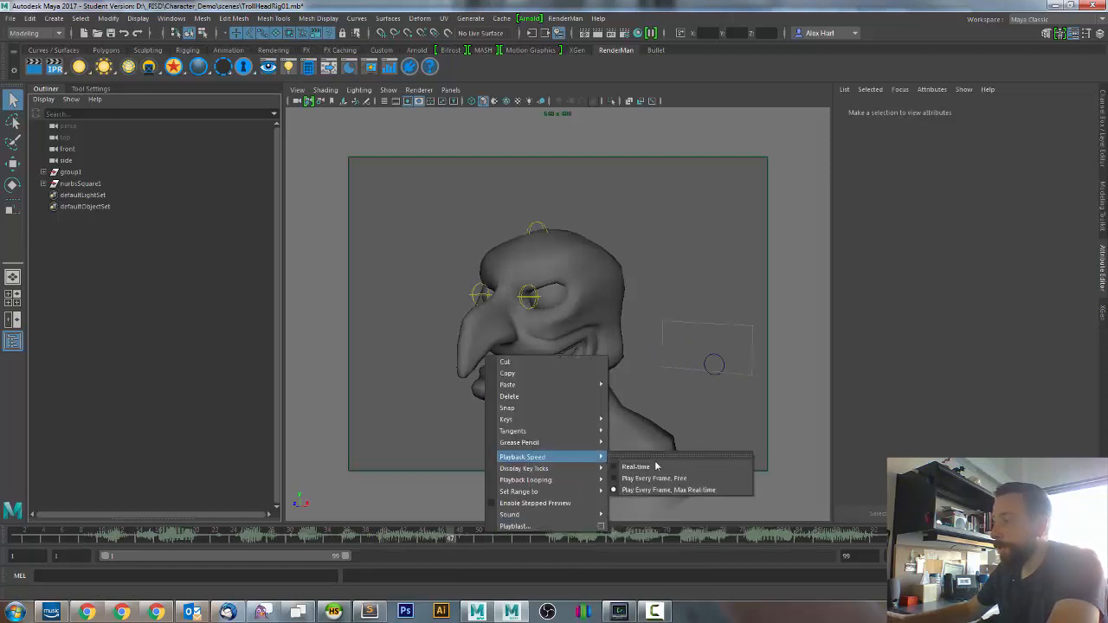
left_click(656, 467)
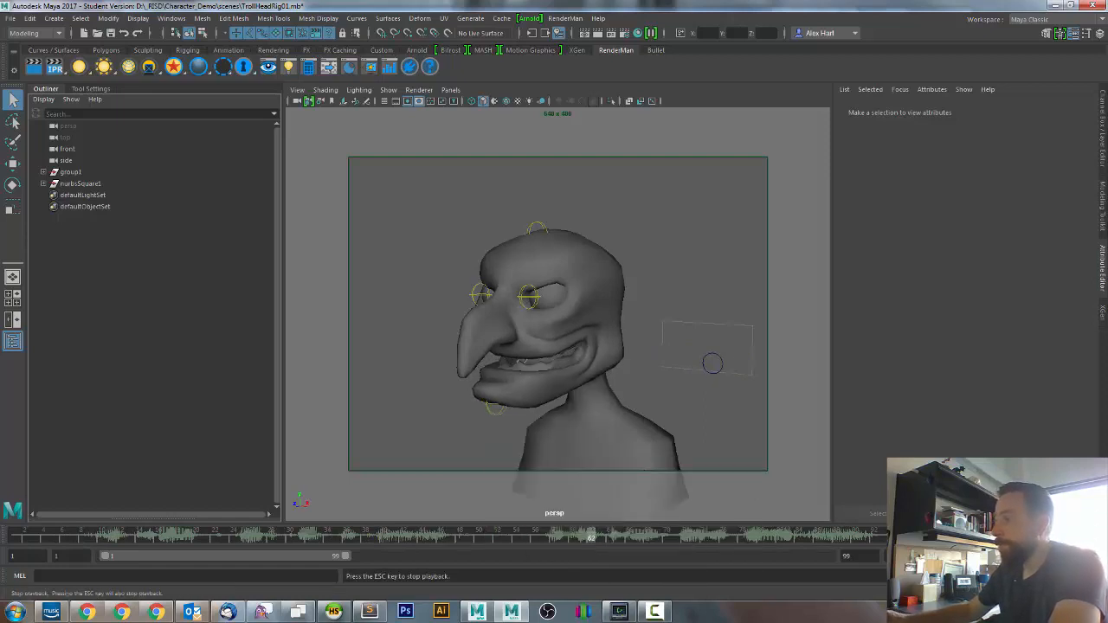
key("Escape")
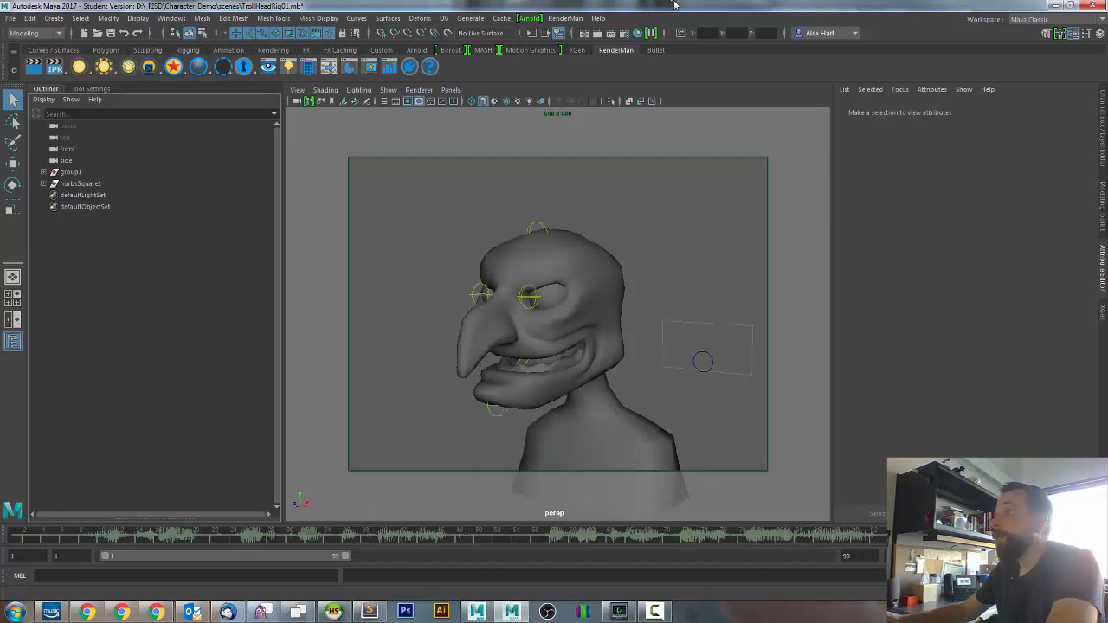
- Open the render settings and choose Arnold Renderer as the renderer
left_click(626, 33)
left_click_drag(310, 123, 544, 106)
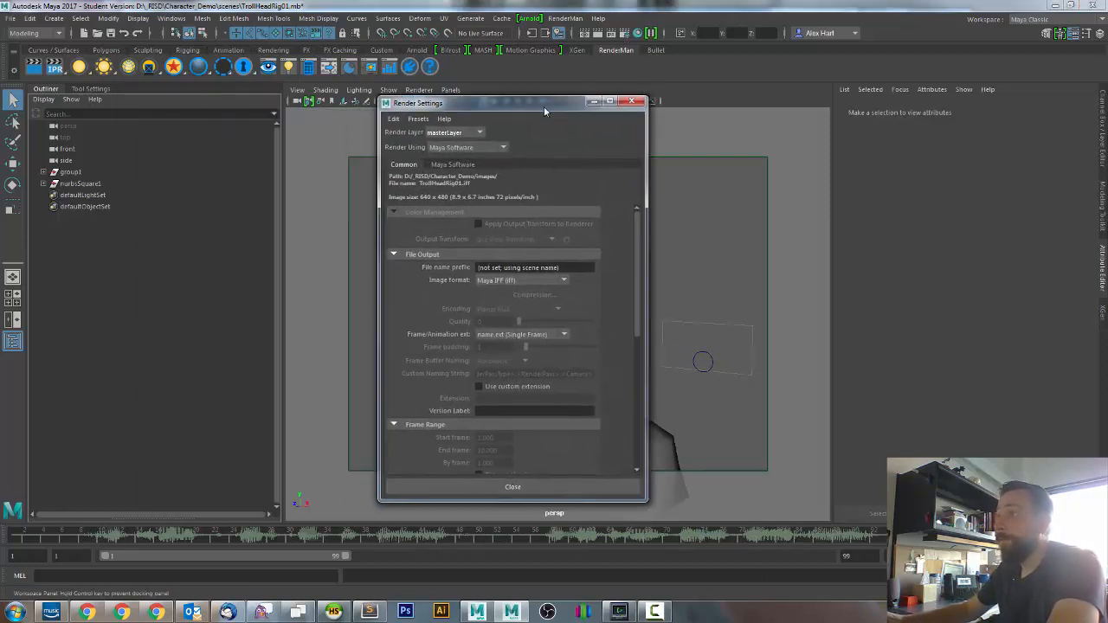
left_click(454, 147)
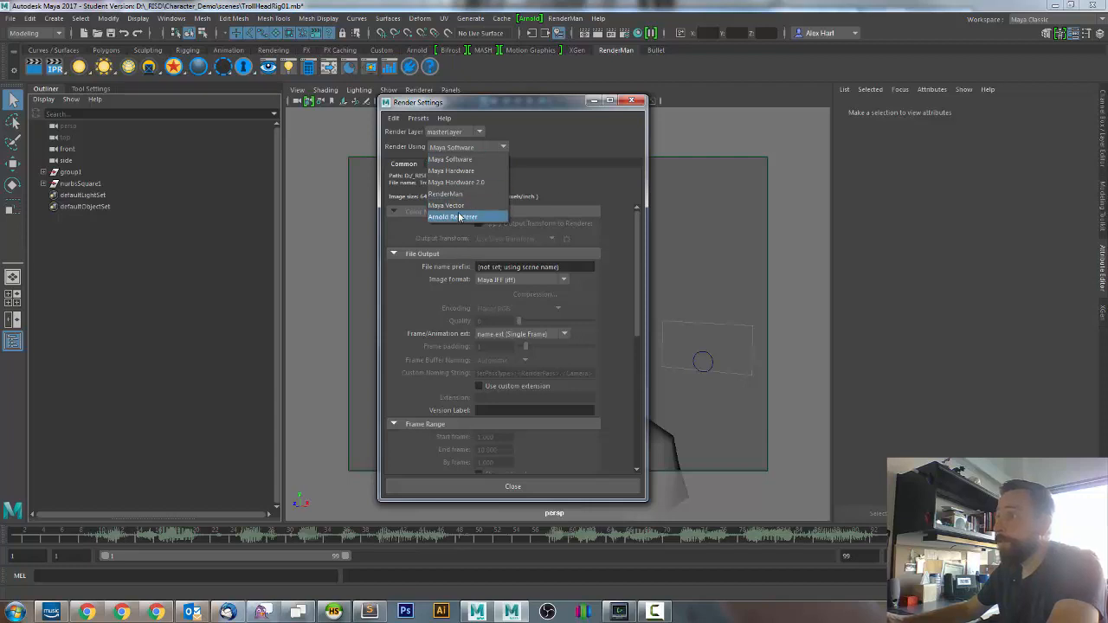
left_click(446, 219)
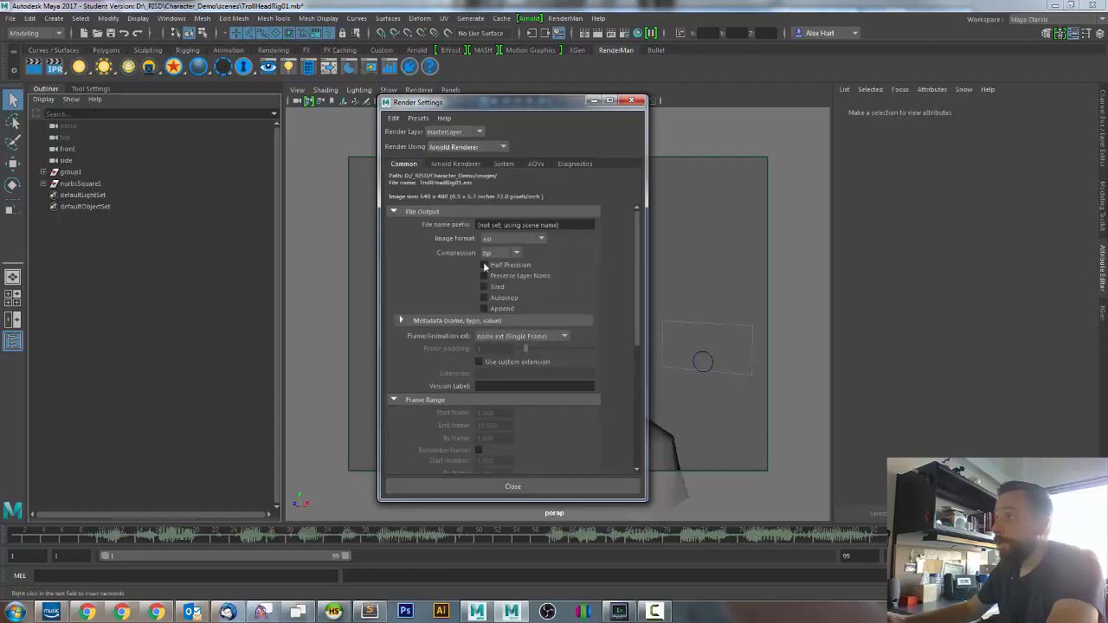
- Set the frame/animation extension to name.#.ext with a frame padding of 4
left_click_drag(637, 223, 633, 261)
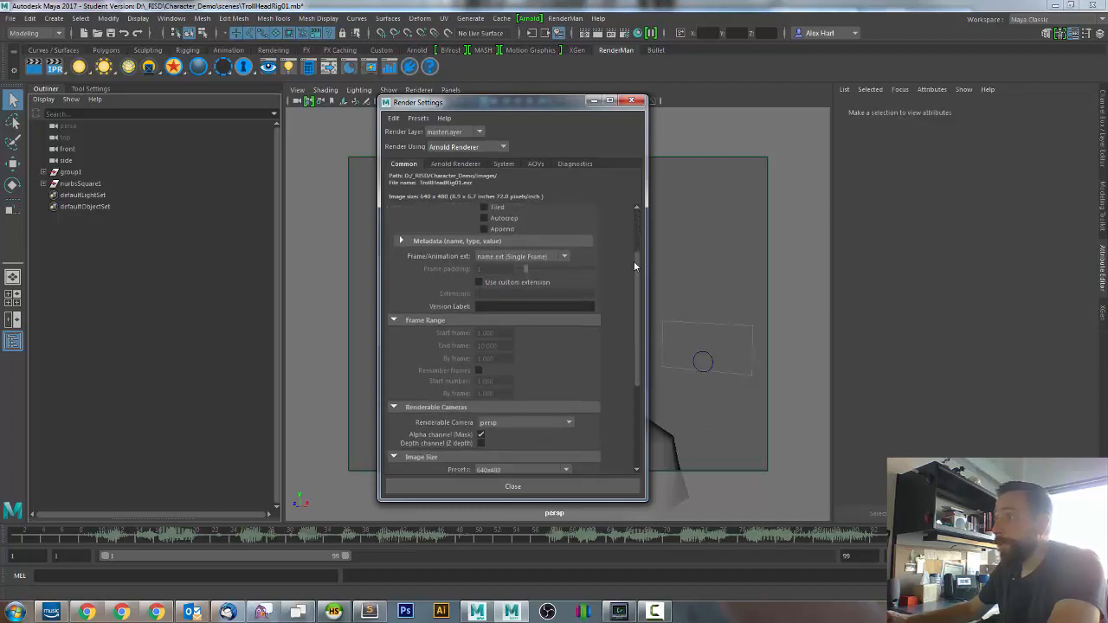
left_click(498, 255)
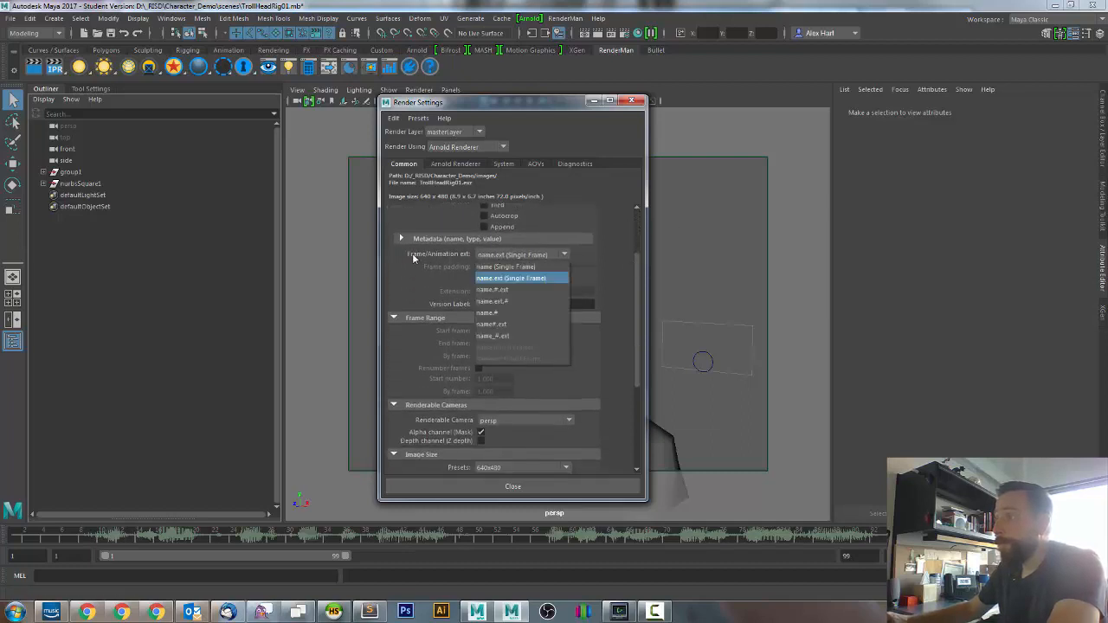
left_click(492, 290)
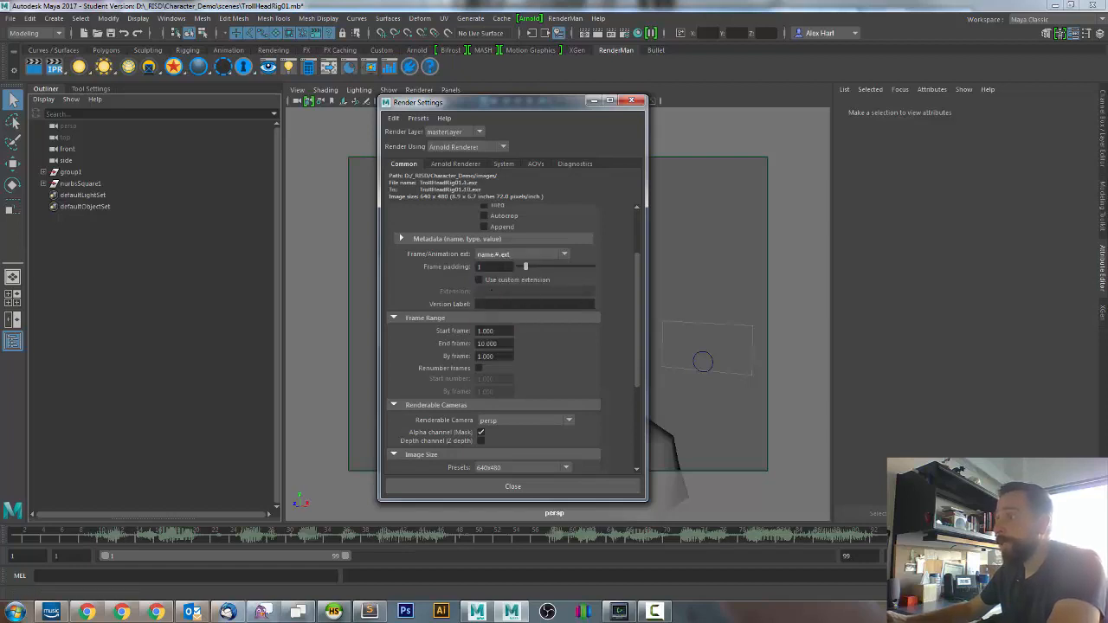
left_click_drag(491, 267, 403, 267)
type("4")
key("Return")
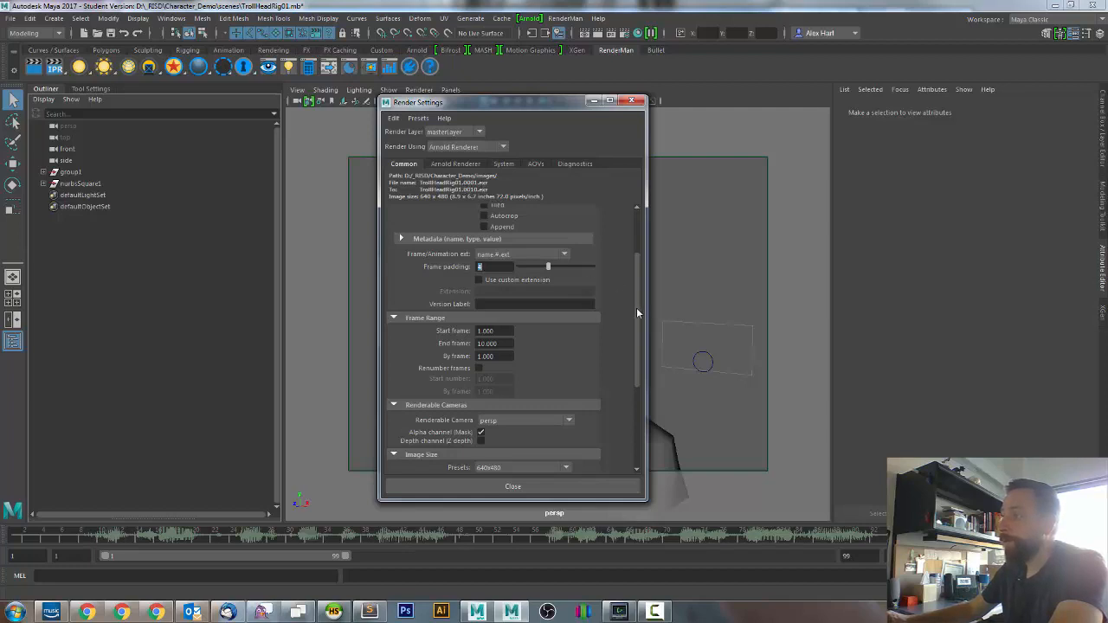
- Set the render output's image format to png
left_click_drag(637, 310, 639, 268)
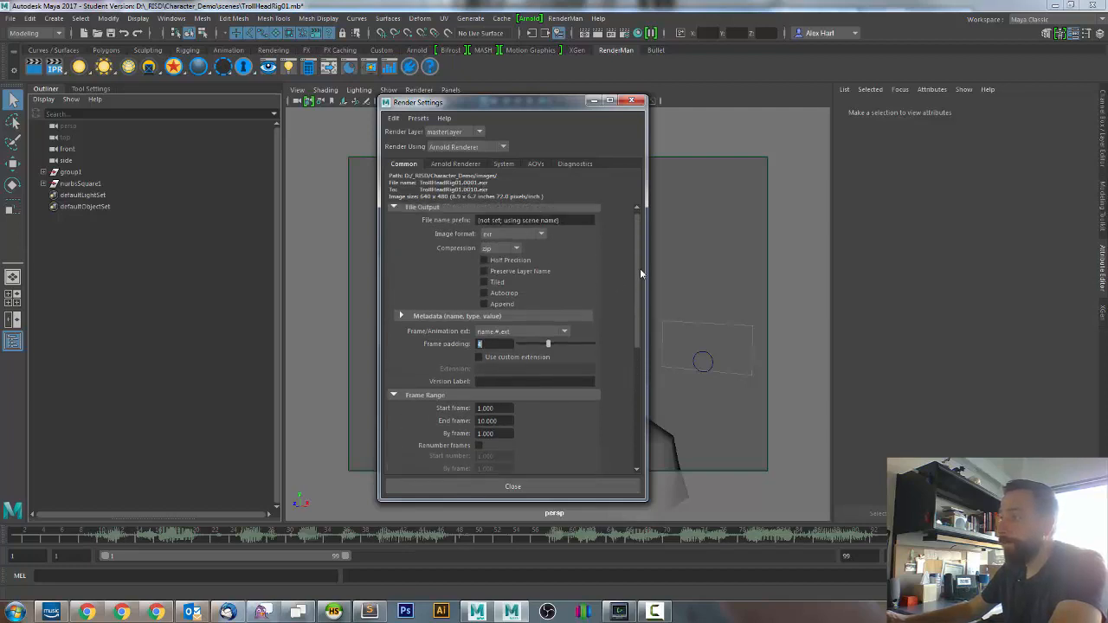
left_click(494, 235)
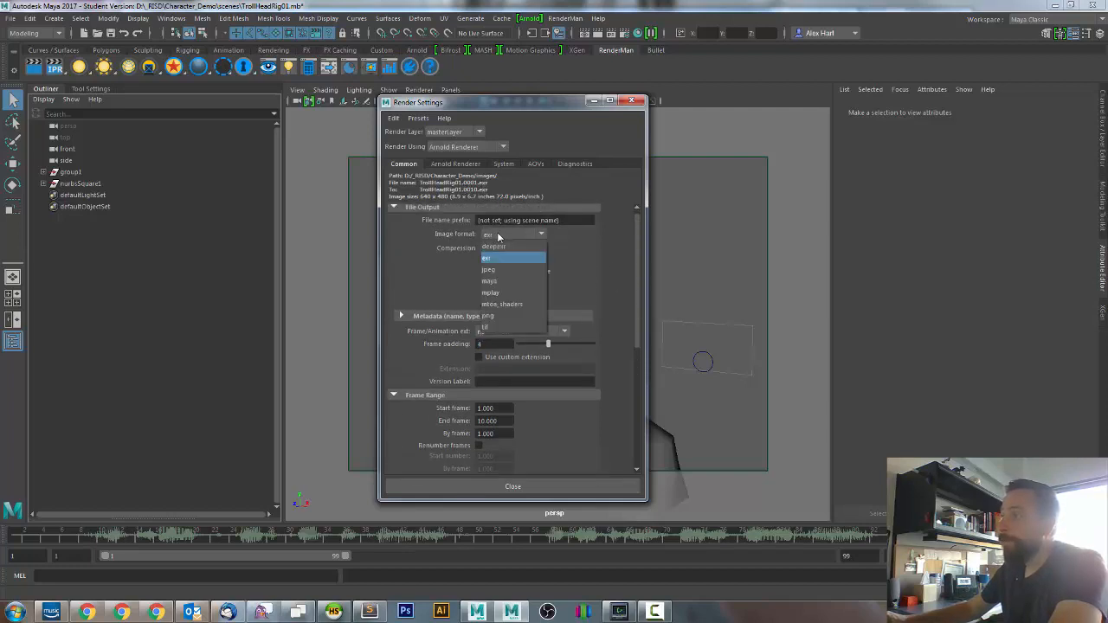
left_click(491, 317)
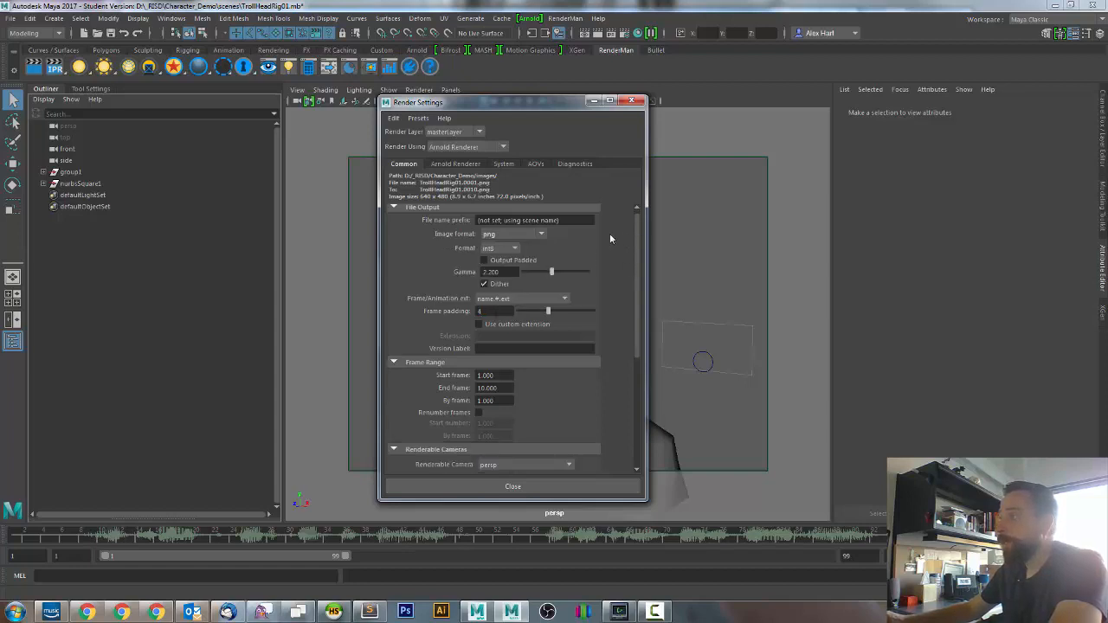
- Select persp as the renderable camera and set the image size preset to HD_720
left_click_drag(639, 232, 632, 318)
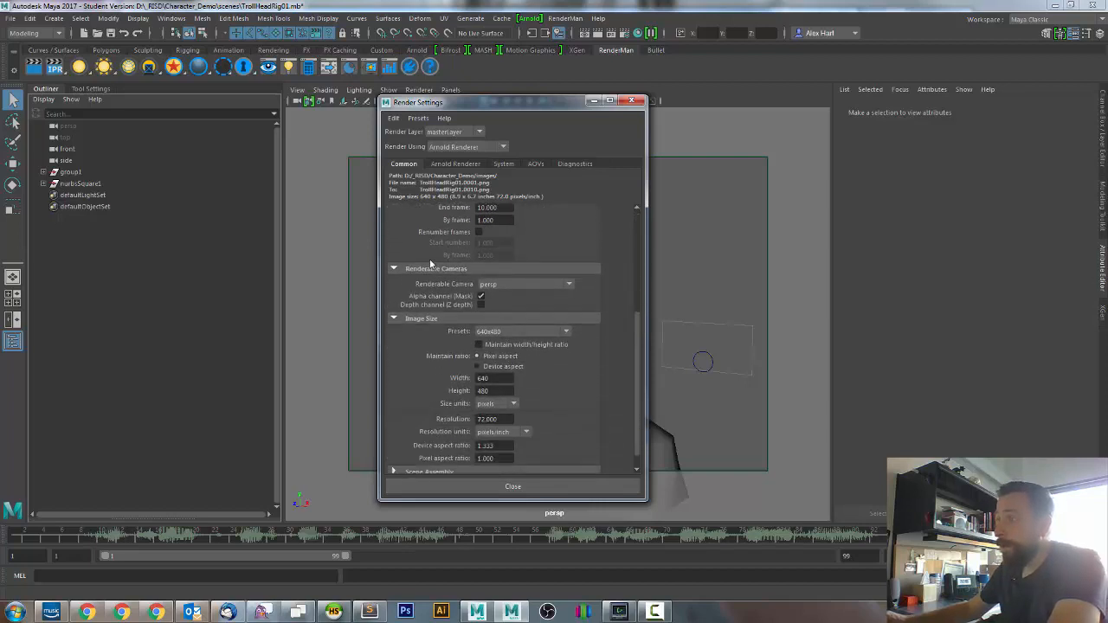
left_click(497, 285)
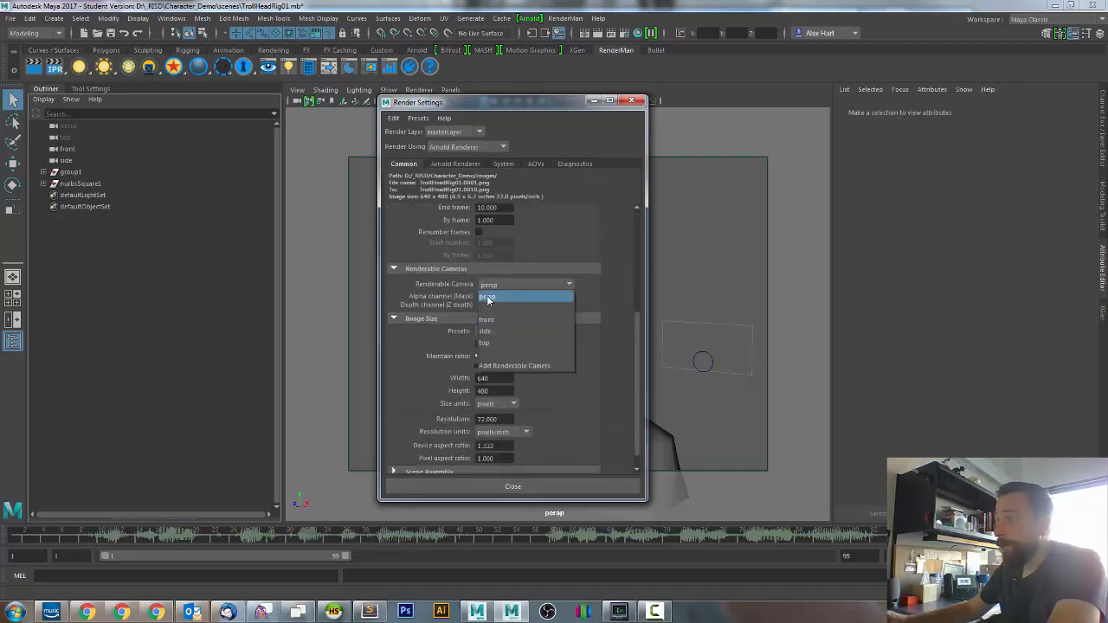
left_click(487, 297)
scroll(636, 330, "down", 1)
left_click(496, 313)
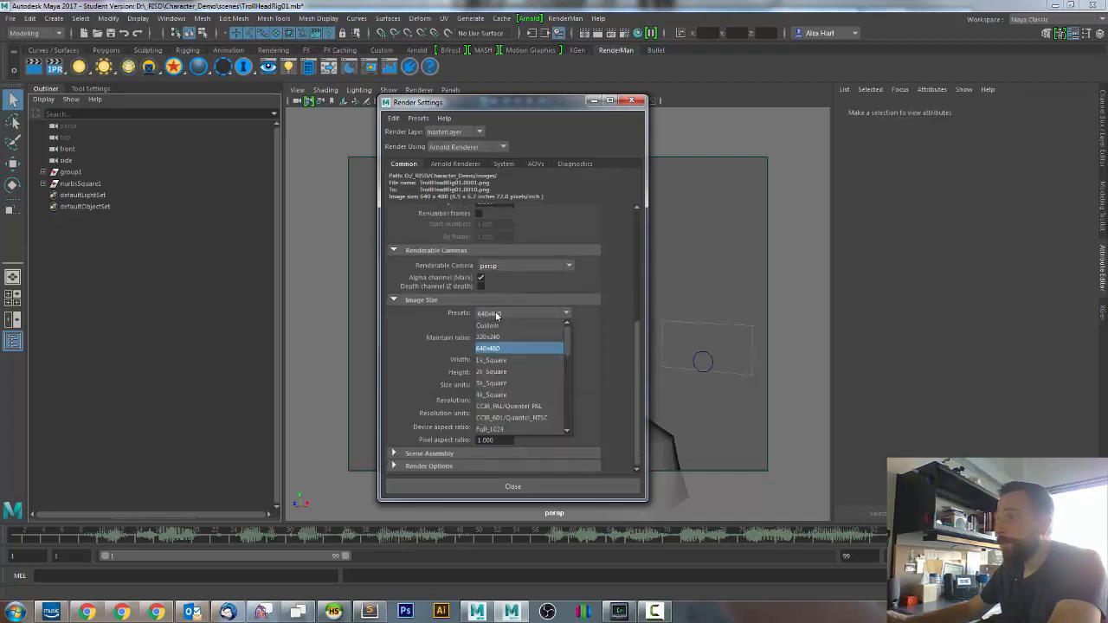
scroll(519, 346, "down", 3)
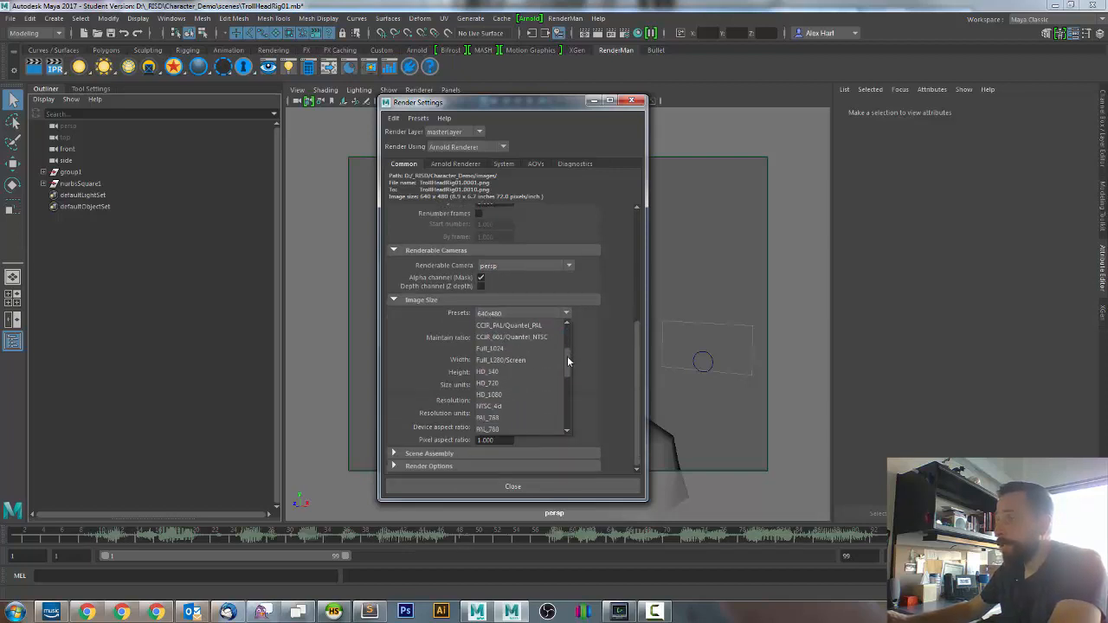
scroll(567, 361, "down", 1)
left_click(494, 373)
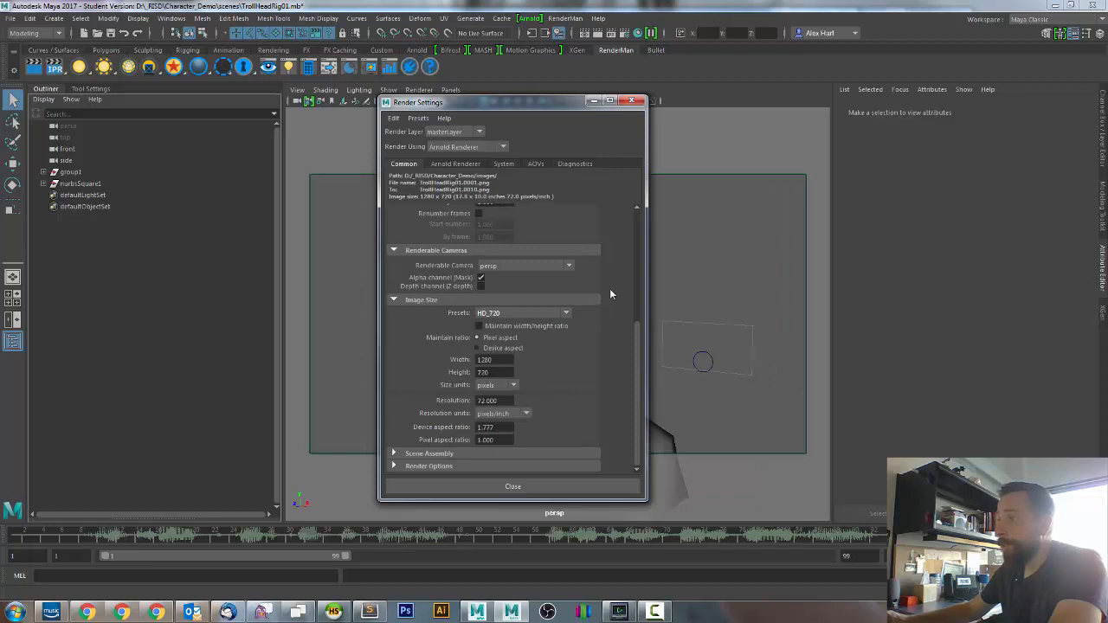
left_click_drag(547, 111, 983, 118)
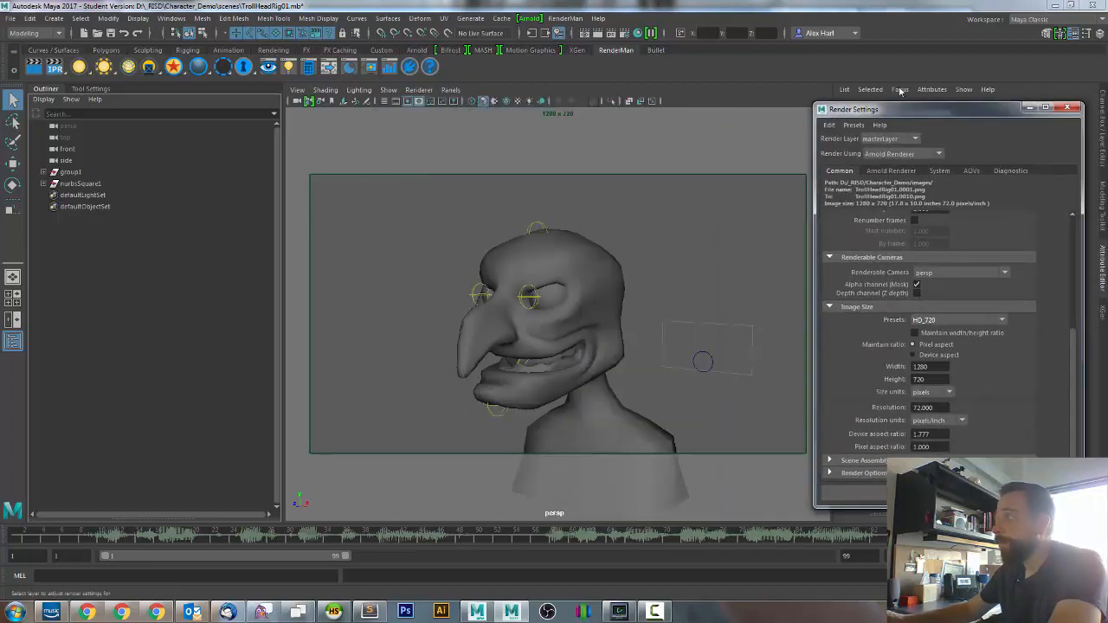
left_click_drag(889, 115, 588, 115)
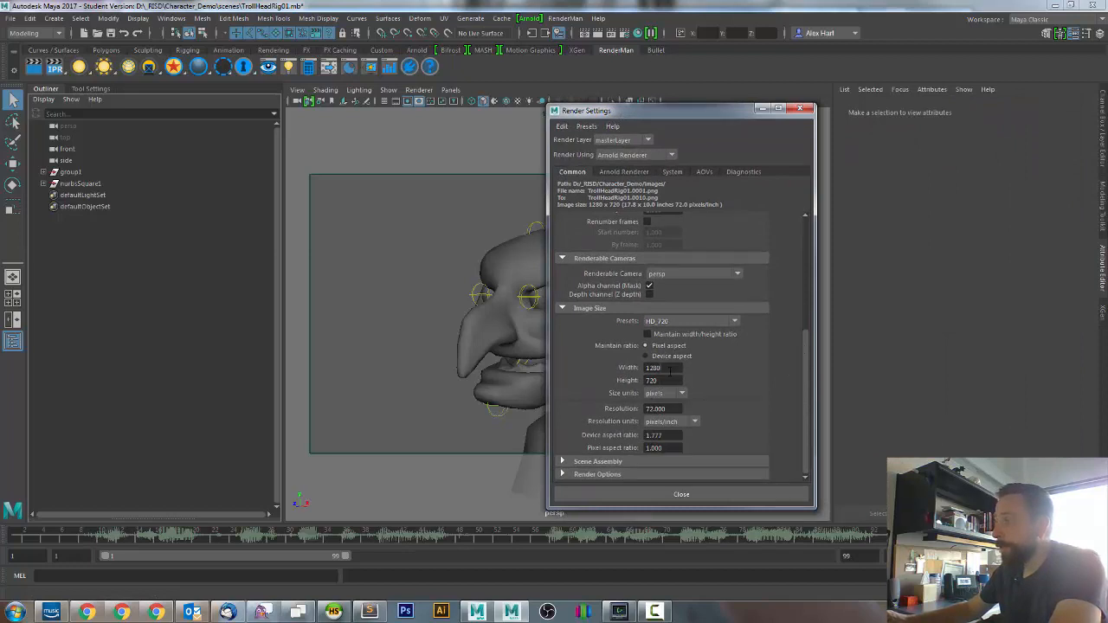
key("Tab")
double_click(662, 434)
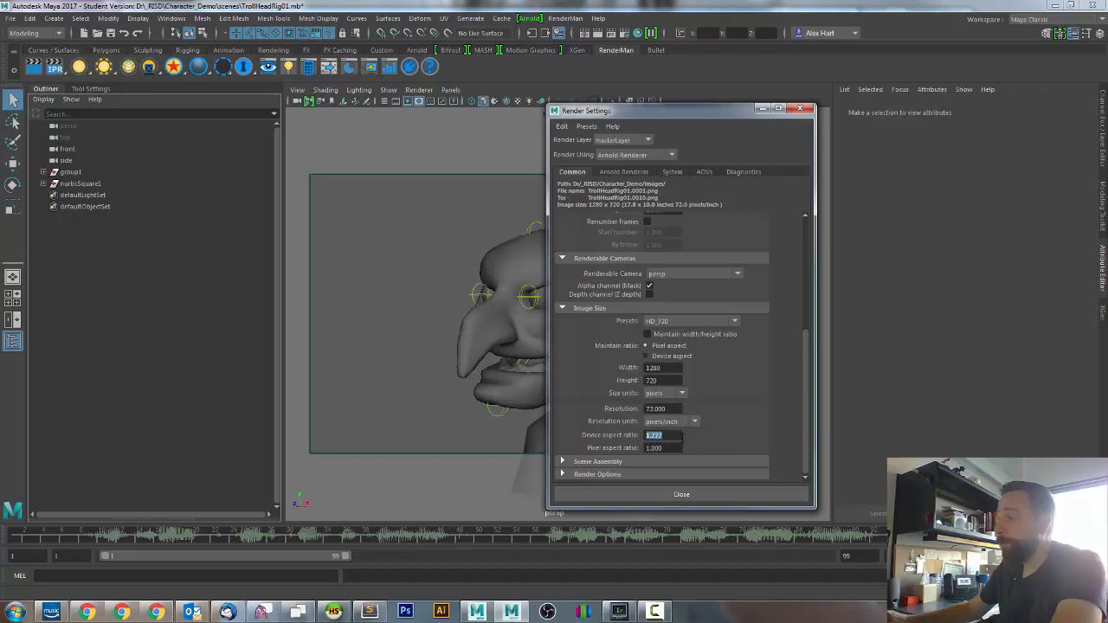
left_click_drag(685, 120, 729, 112)
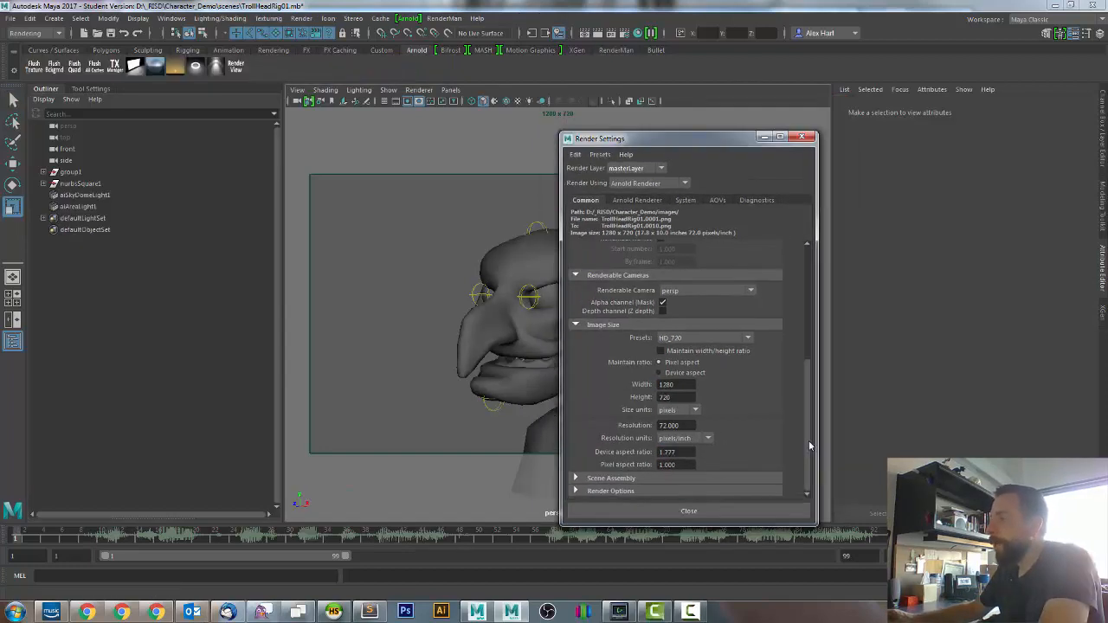
- Set the render frame range's end frame to 99 and close the render settings
scroll(808, 440, "up", 10)
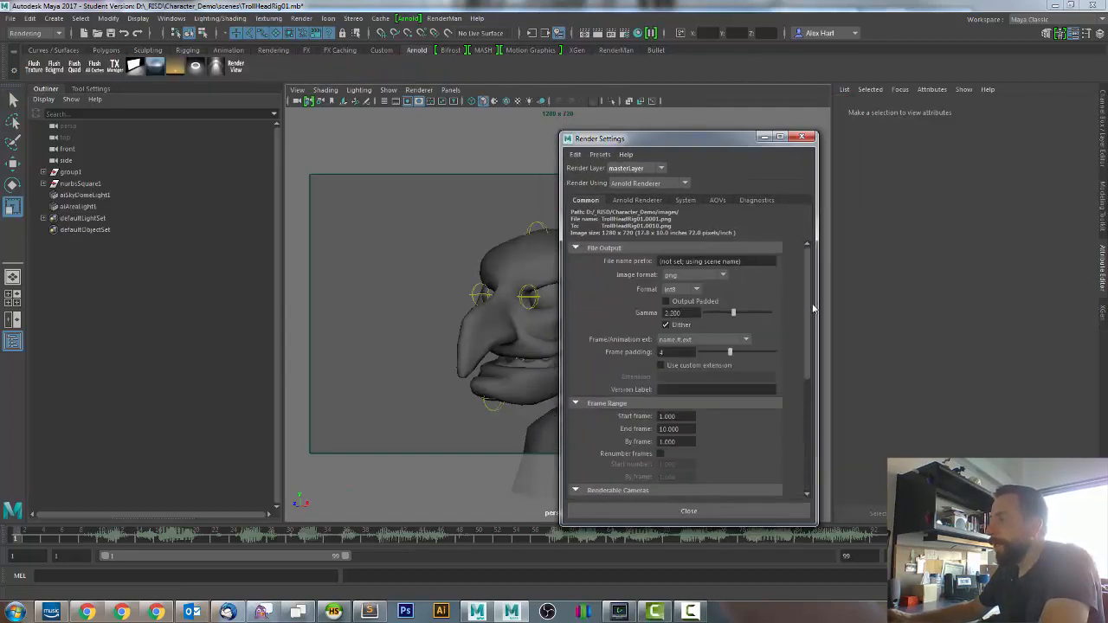
double_click(670, 429)
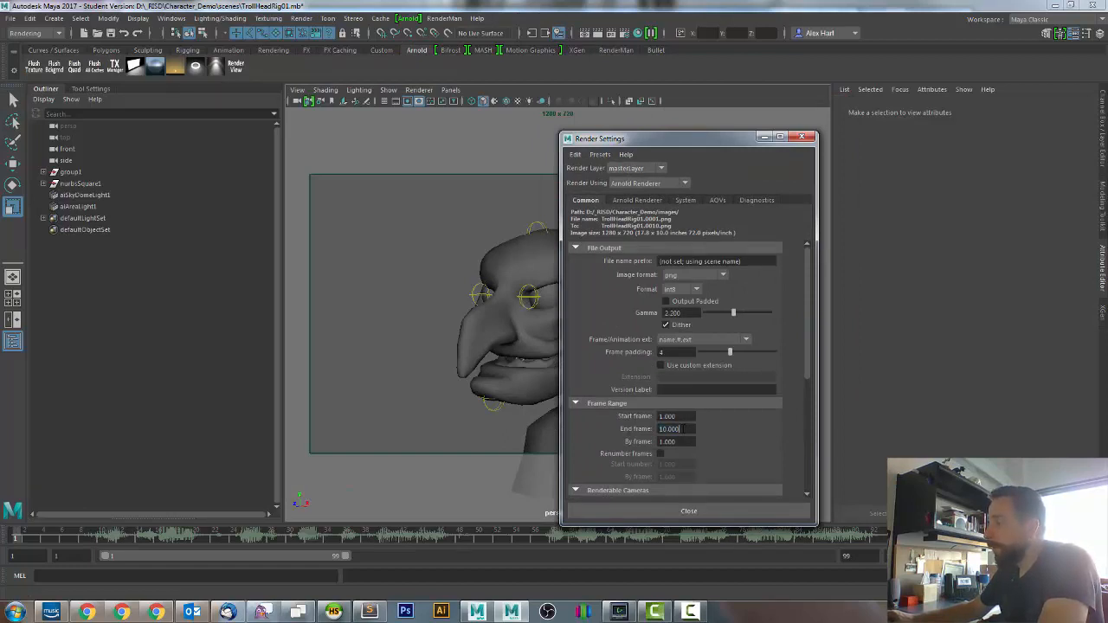
type("99")
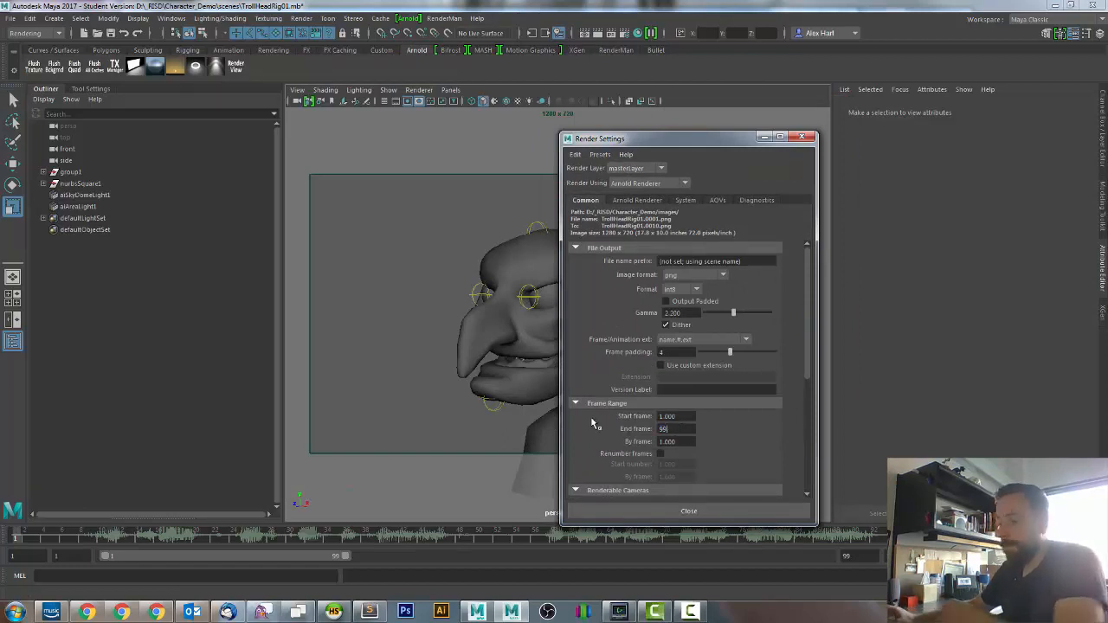
key("Tab")
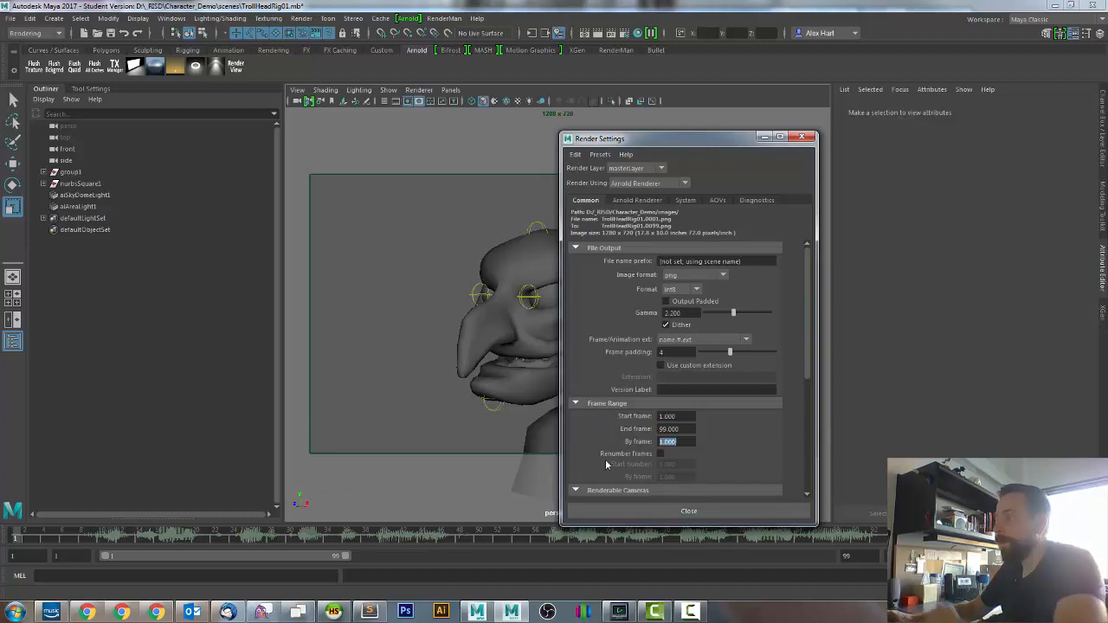
left_click(690, 510)
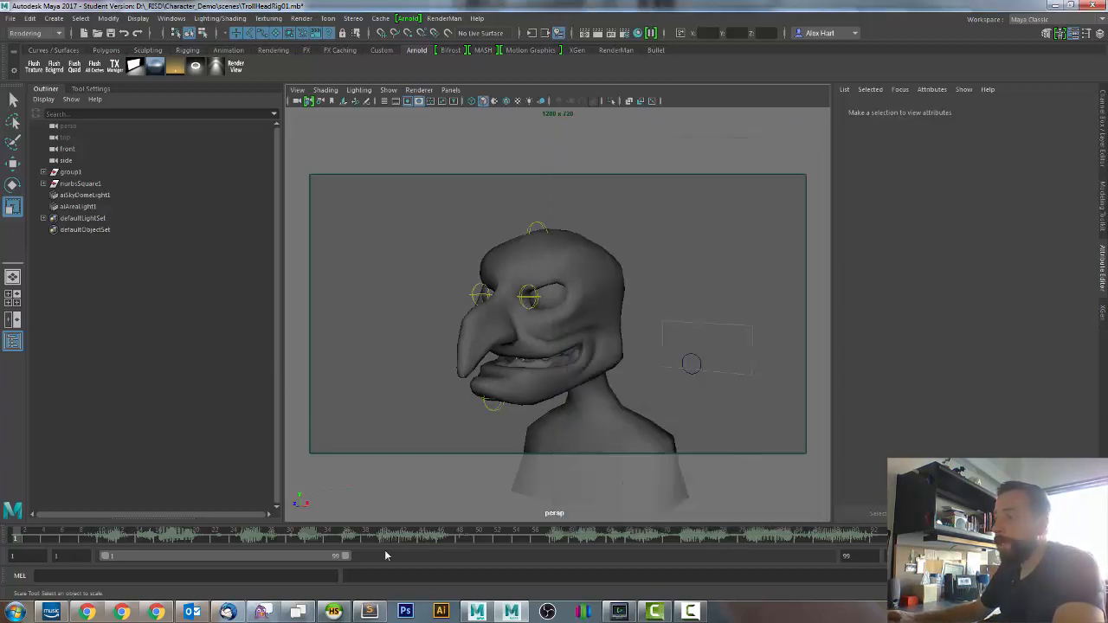
- Test-render the current frame of the troll head, check the image, and close the render view
left_click(599, 34)
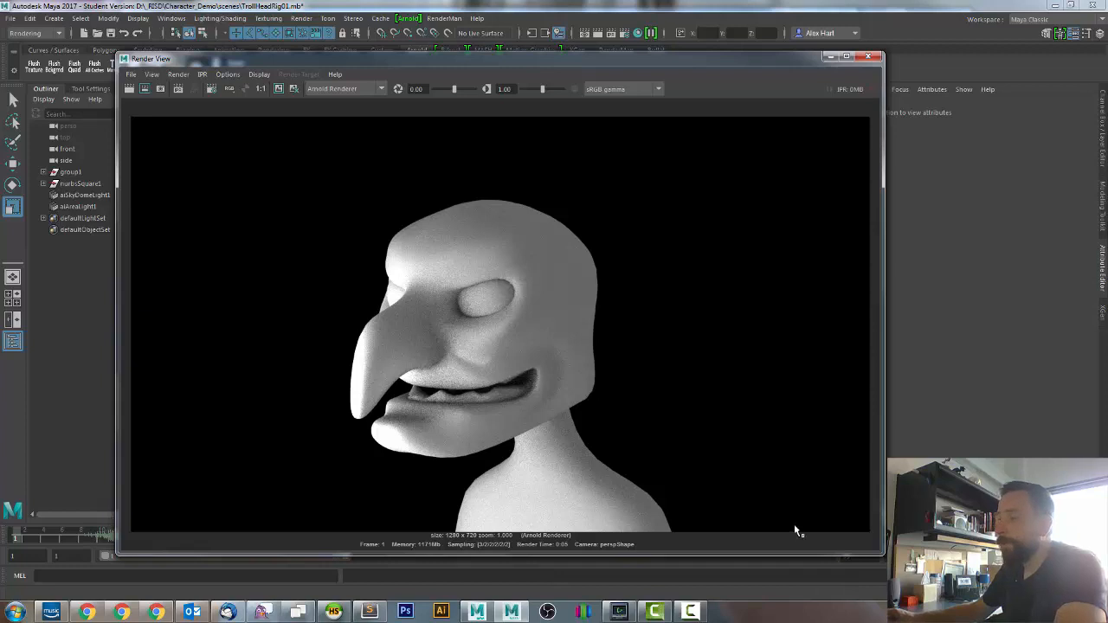
left_click(868, 56)
- Render the full frame sequence 1-99 with Add to Render View enabled, keeping the render view open beside the sequence options
left_click(301, 18)
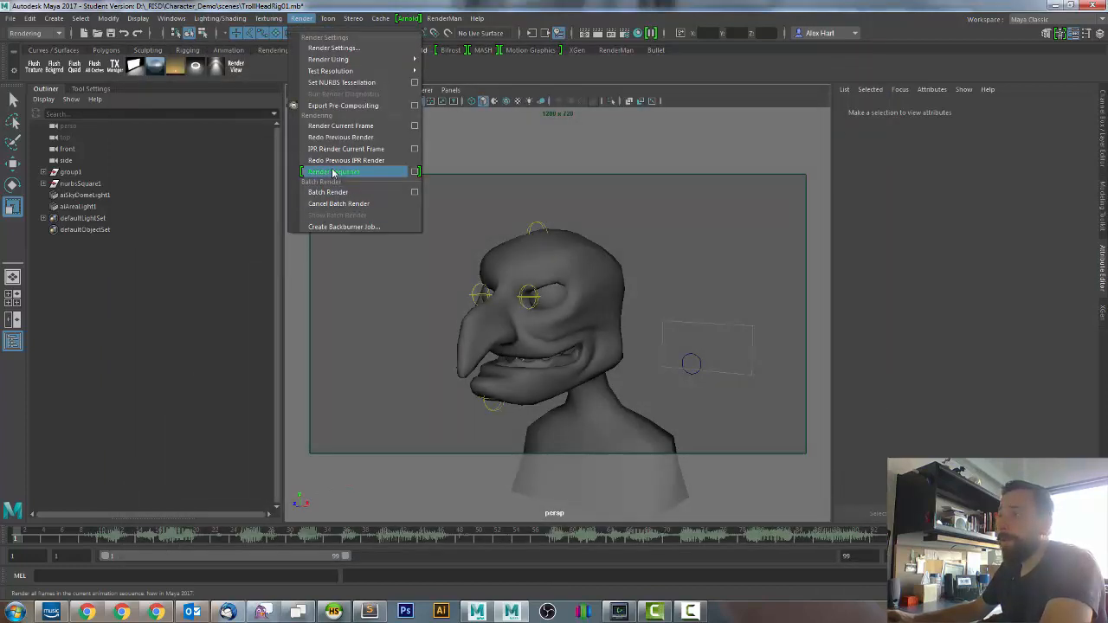
left_click(416, 171)
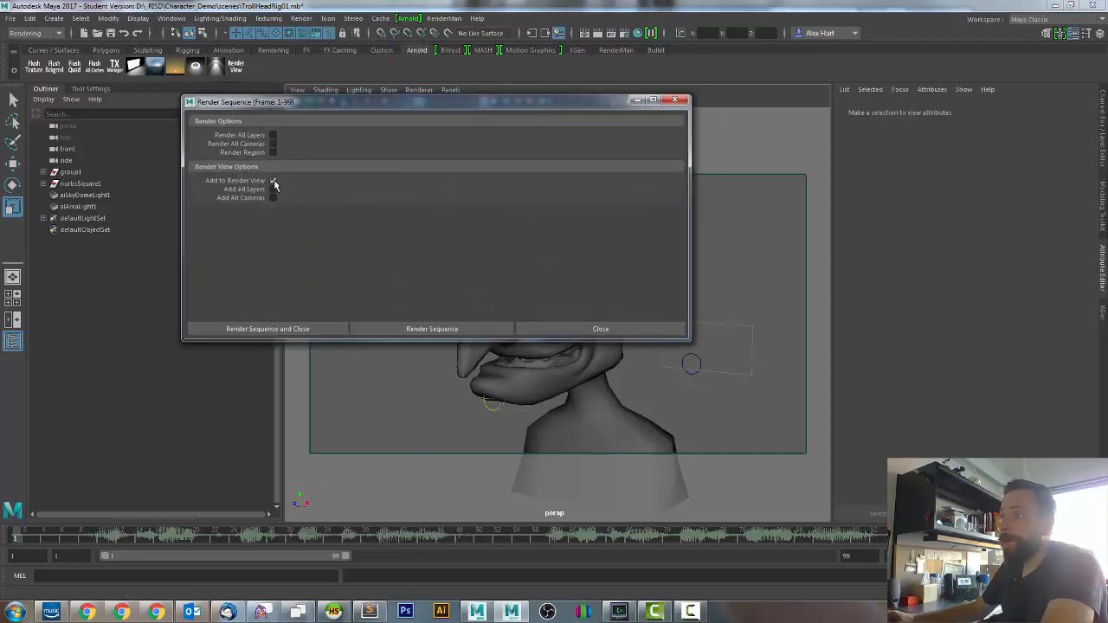
left_click_drag(421, 104, 745, 140)
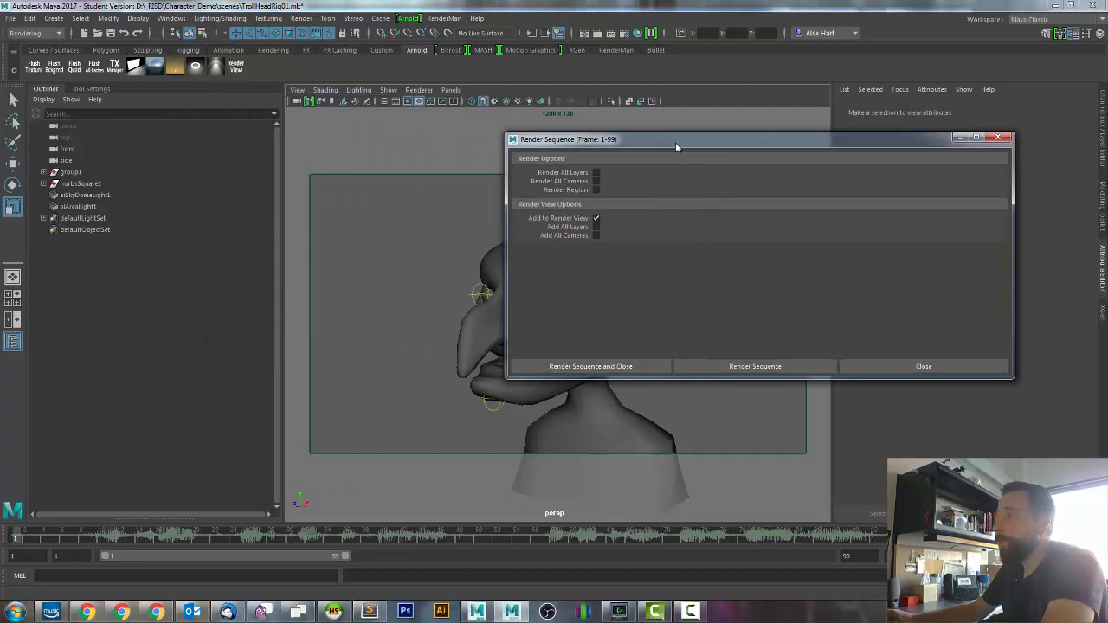
left_click_drag(675, 142, 711, 236)
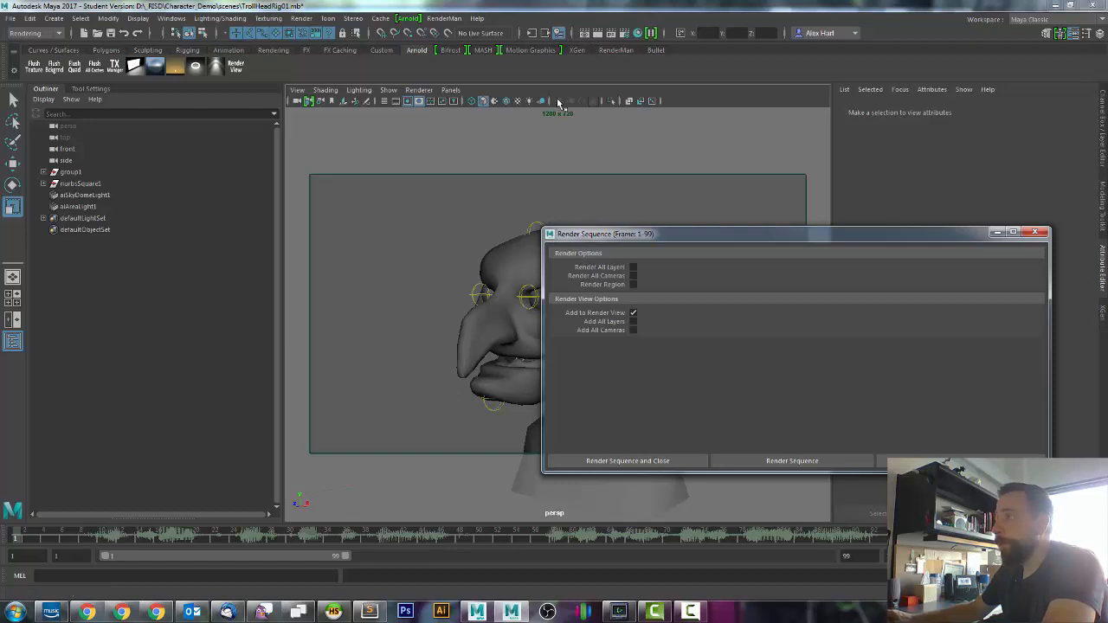
left_click(599, 35)
left_click(599, 36)
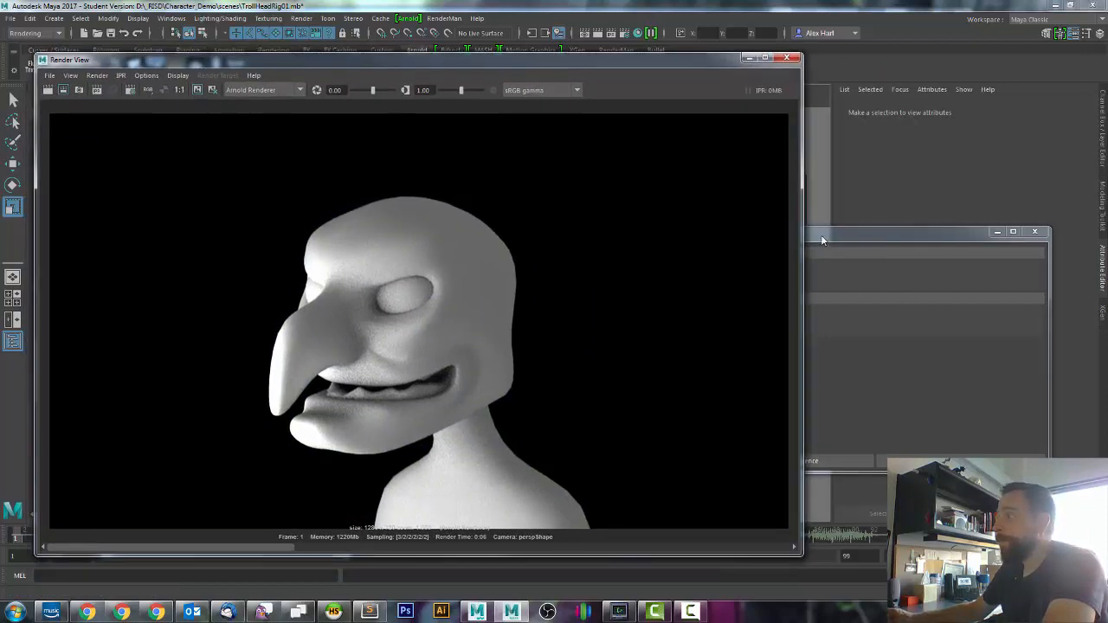
left_click(645, 424)
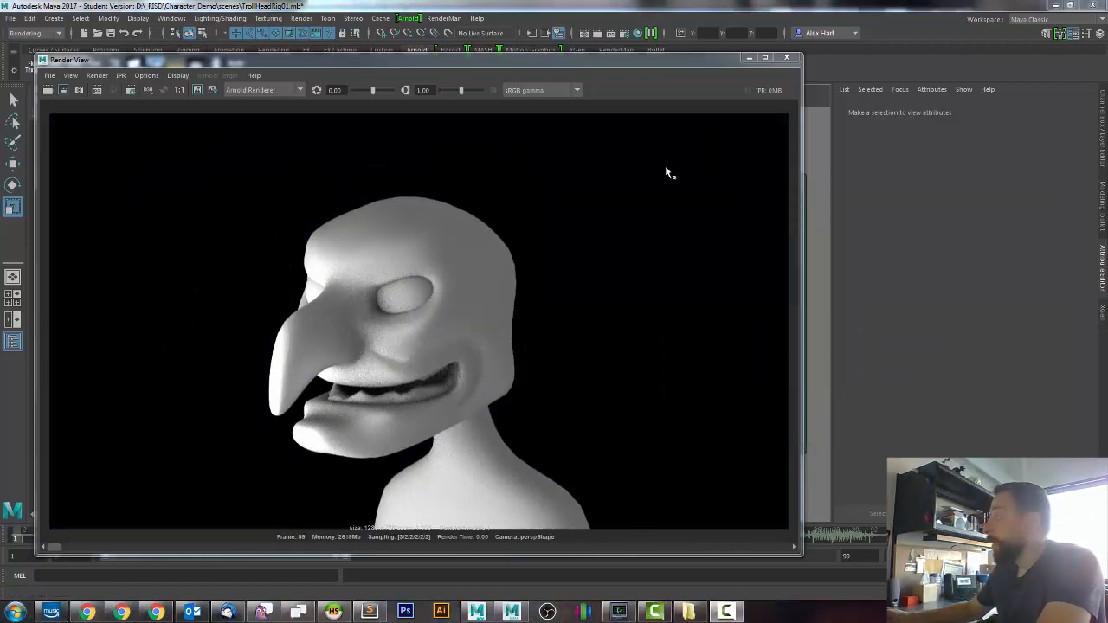
- Switch to the file browser showing the project's images folder and look over the rendered TrollHeadRig01 PNG frames
left_click(689, 612)
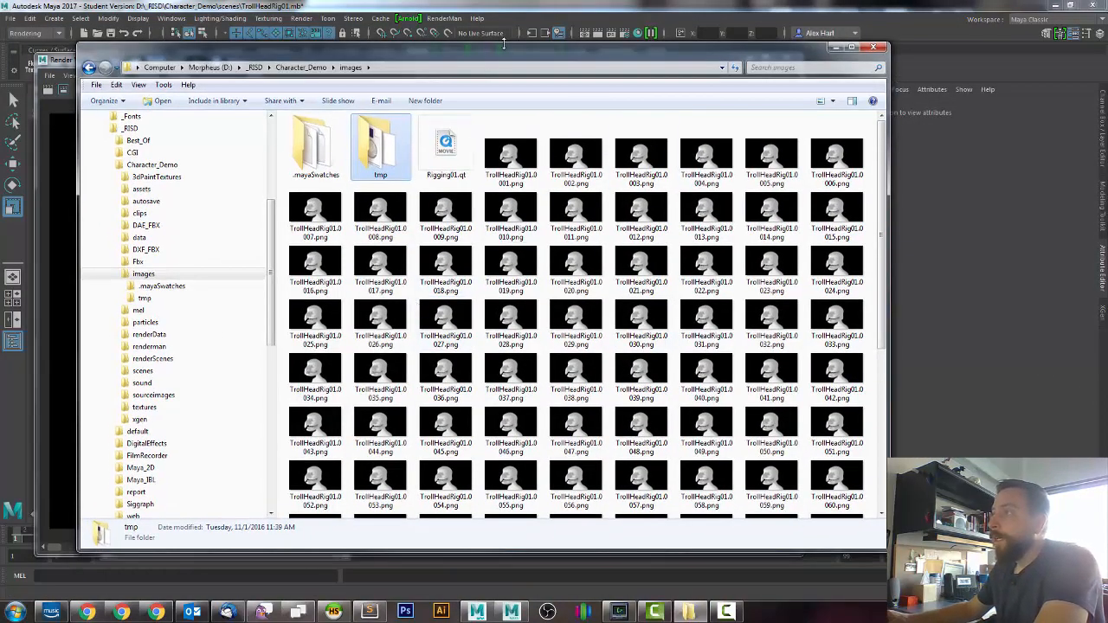
left_click_drag(521, 55, 550, 55)
left_click(540, 158)
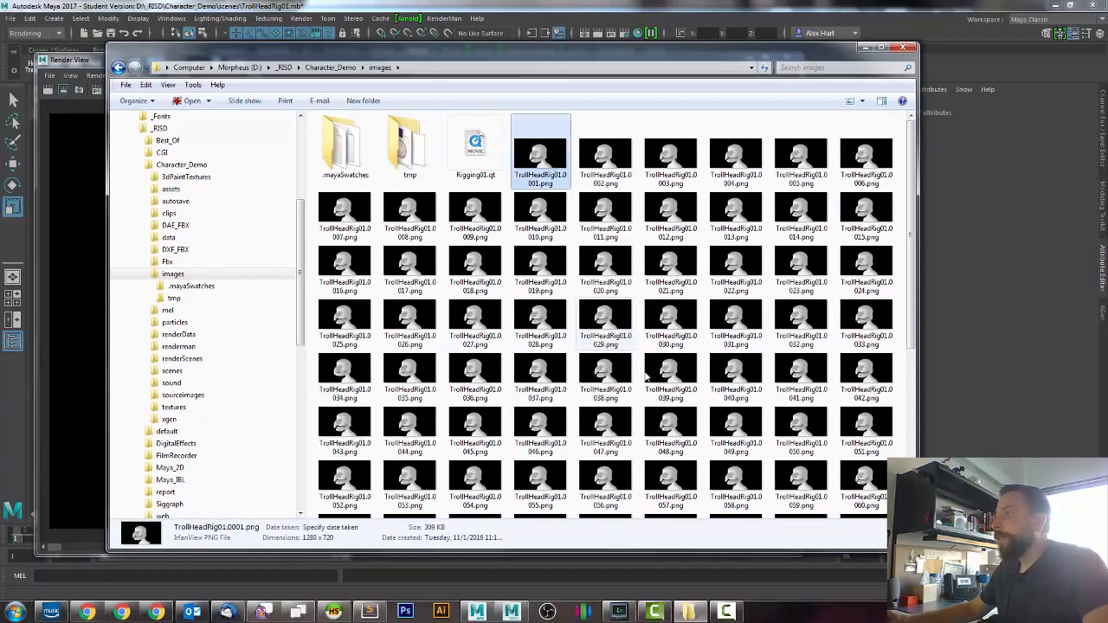
scroll(711, 445, "down", 5)
scroll(711, 444, "up", 5)
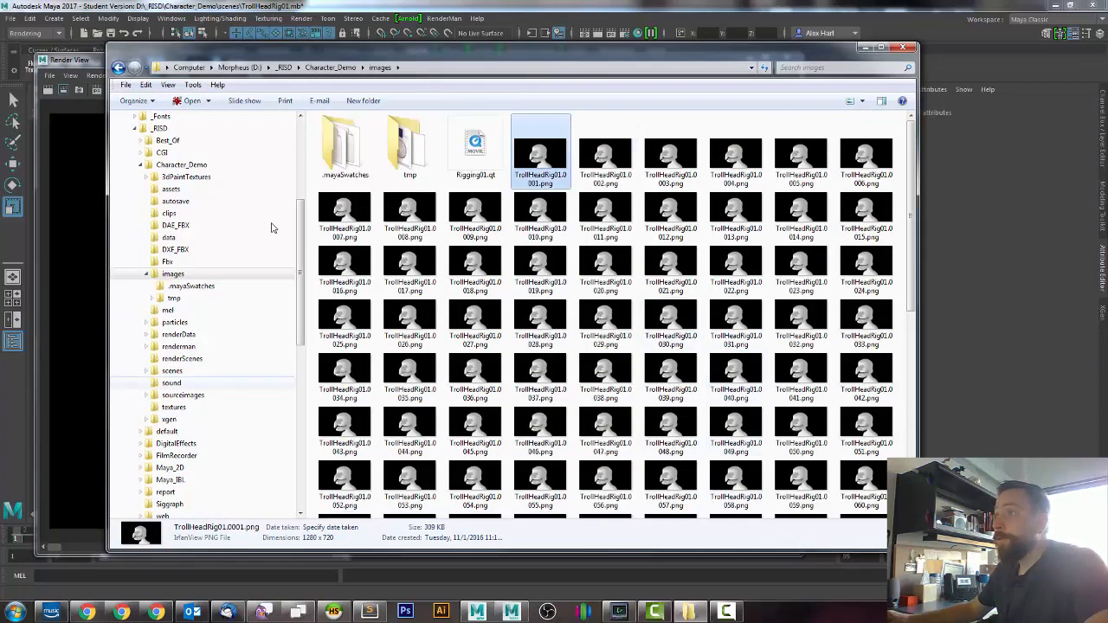
left_click_drag(422, 66, 432, 62)
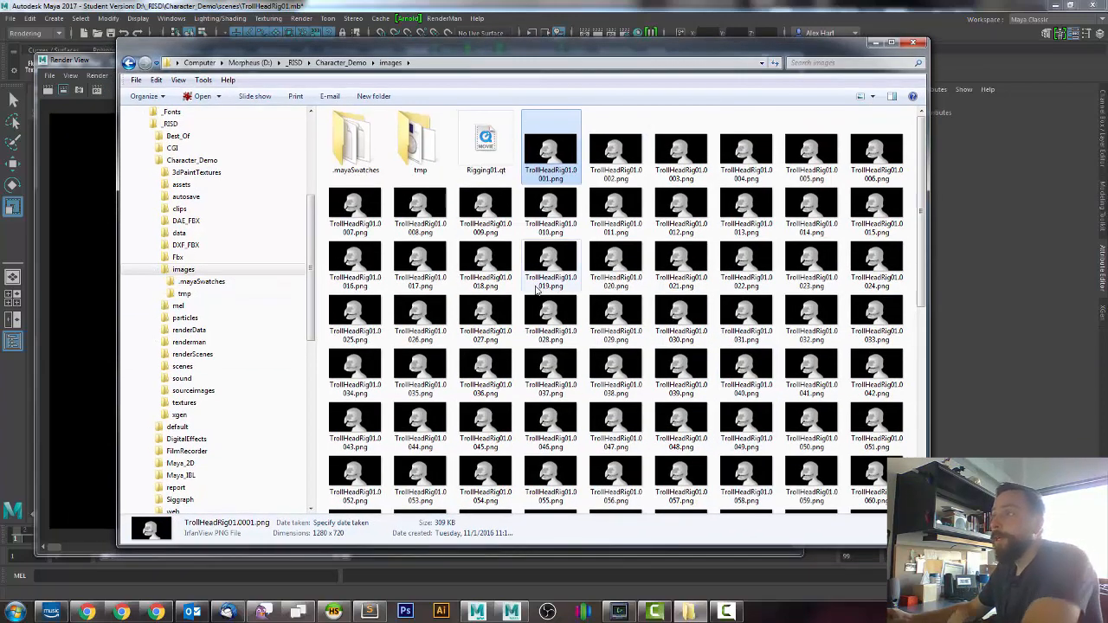
- Create a folder named Head_redner inside the images folder
left_click(379, 96)
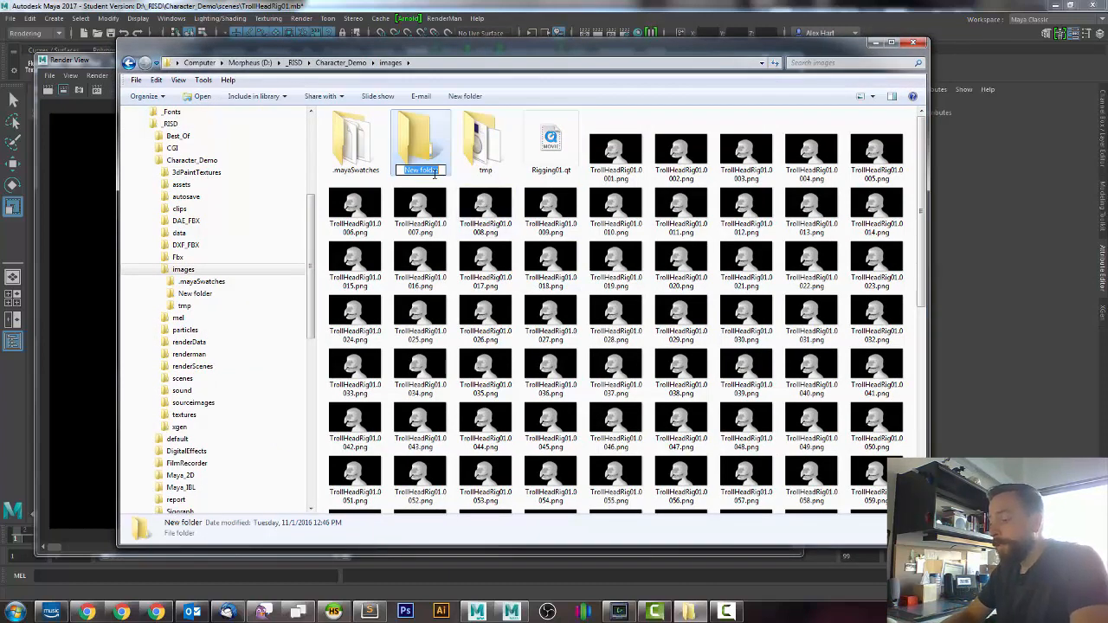
type("Head_redner")
key("Return")
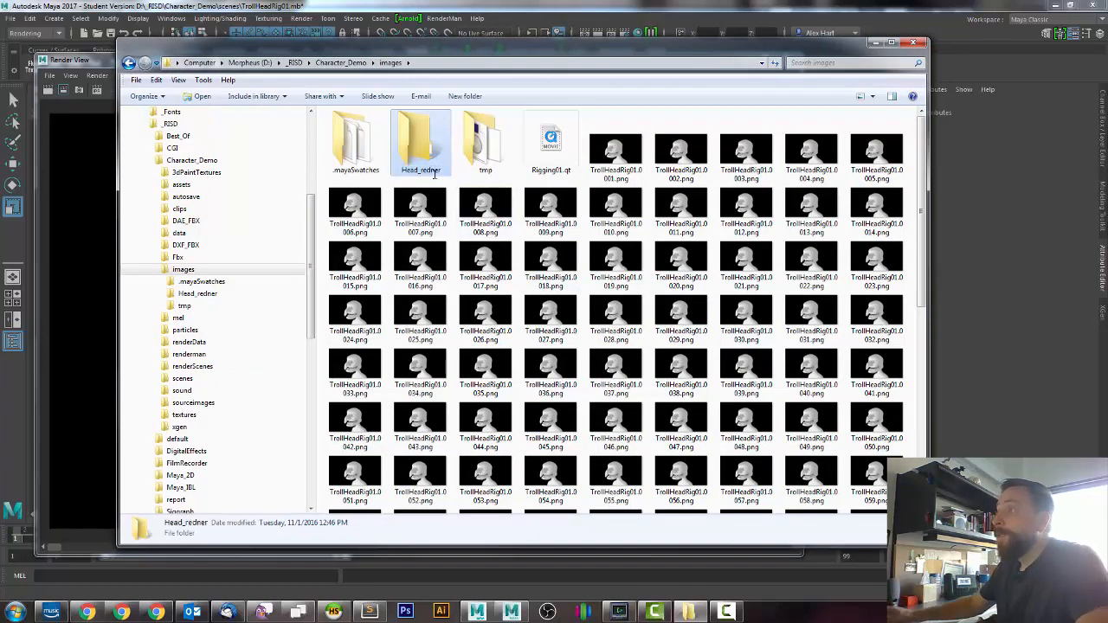
- Move all the TrollHeadRig01 PNG frames from the images folder into the Head_redner folder
left_click(616, 154)
scroll(680, 334, "down", 3)
left_click(561, 476, "shift")
scroll(561, 390, "up", 5)
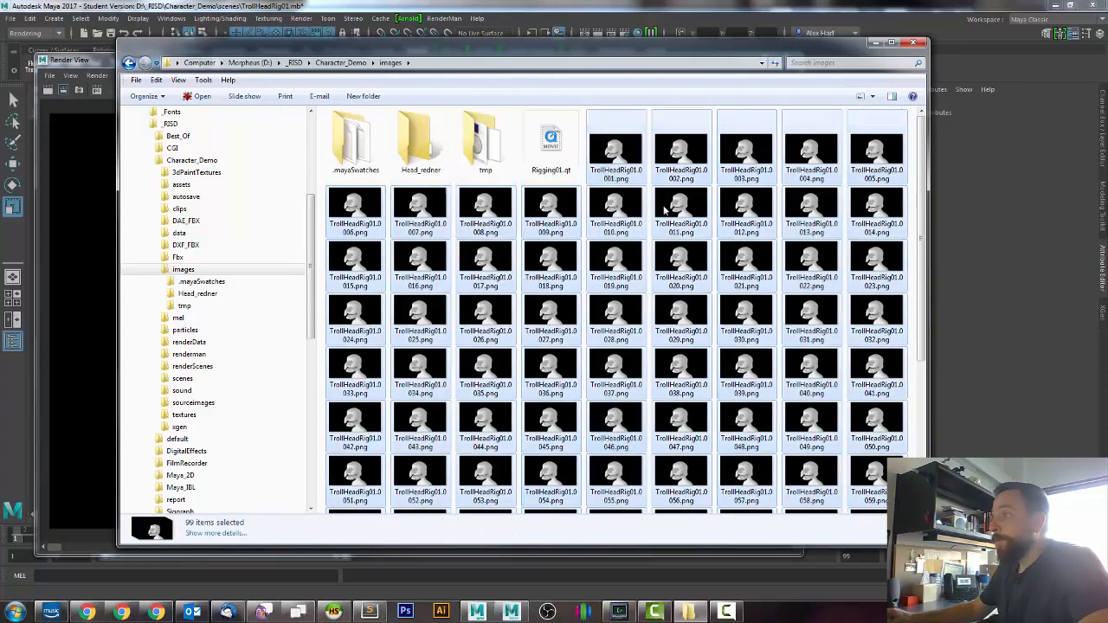
left_click_drag(616, 157, 421, 153)
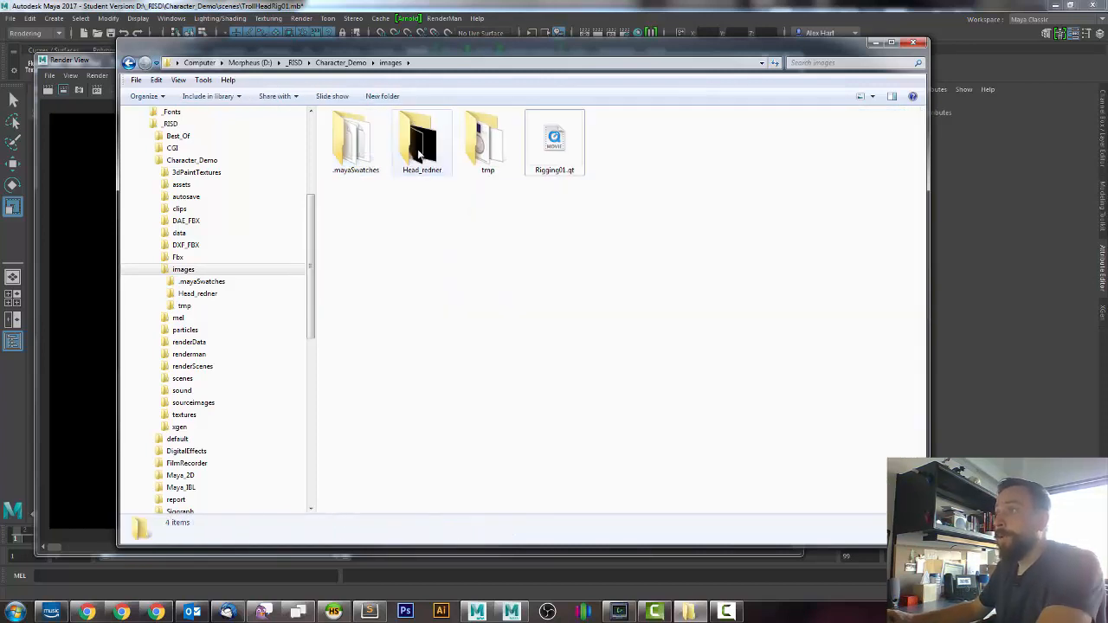
- View the first rendered frame from the Head_redner folder, go through the following frames to check the mouth animation, and close the viewer
double_click(422, 143)
double_click(355, 128)
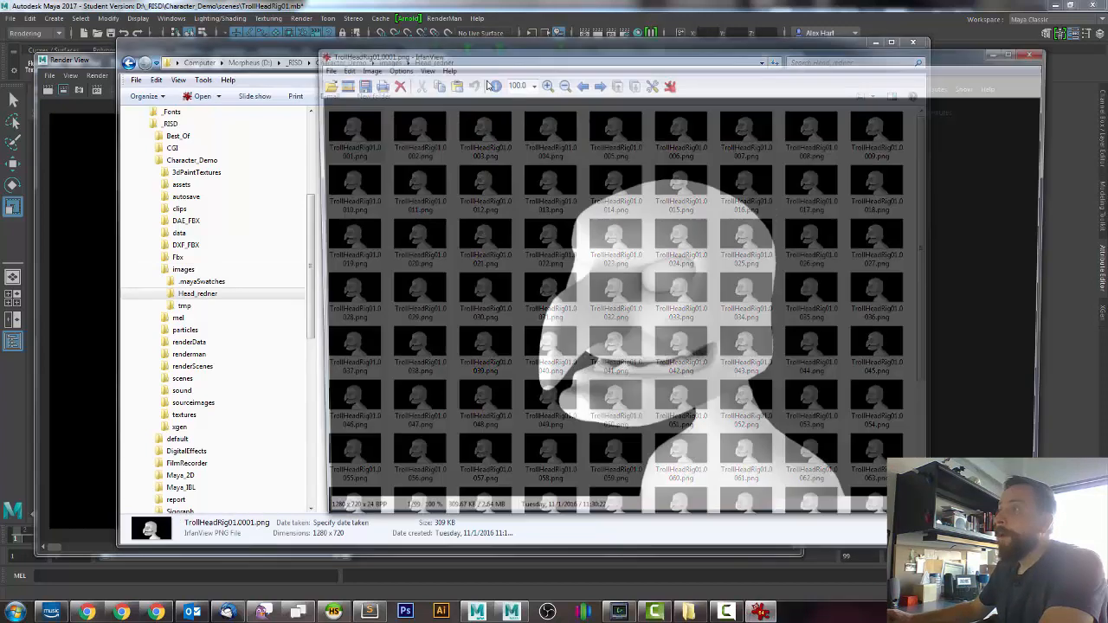
left_click_drag(563, 47, 433, 41)
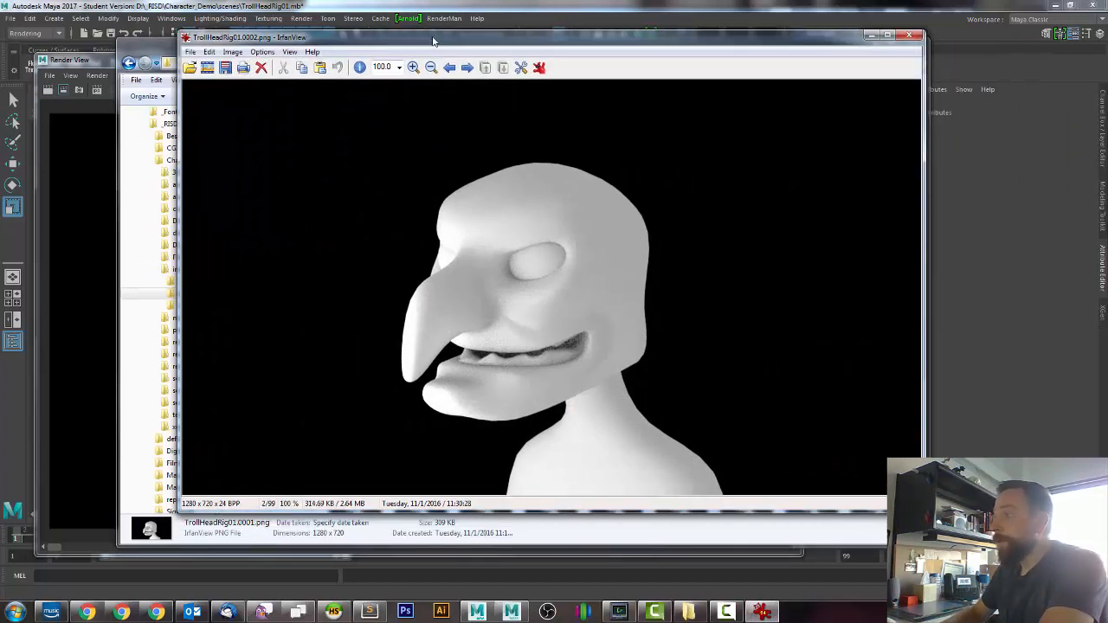
key("Right")
key("Right")
key("Right")
key("Right")
key("Right")
key("Right")
key("Right")
key("Right")
key("Right")
key("Right")
key("Right")
key("Right")
key("Right")
key("Right")
key("Right")
key("Right")
key("Right")
key("Right")
key("Right")
key("Right")
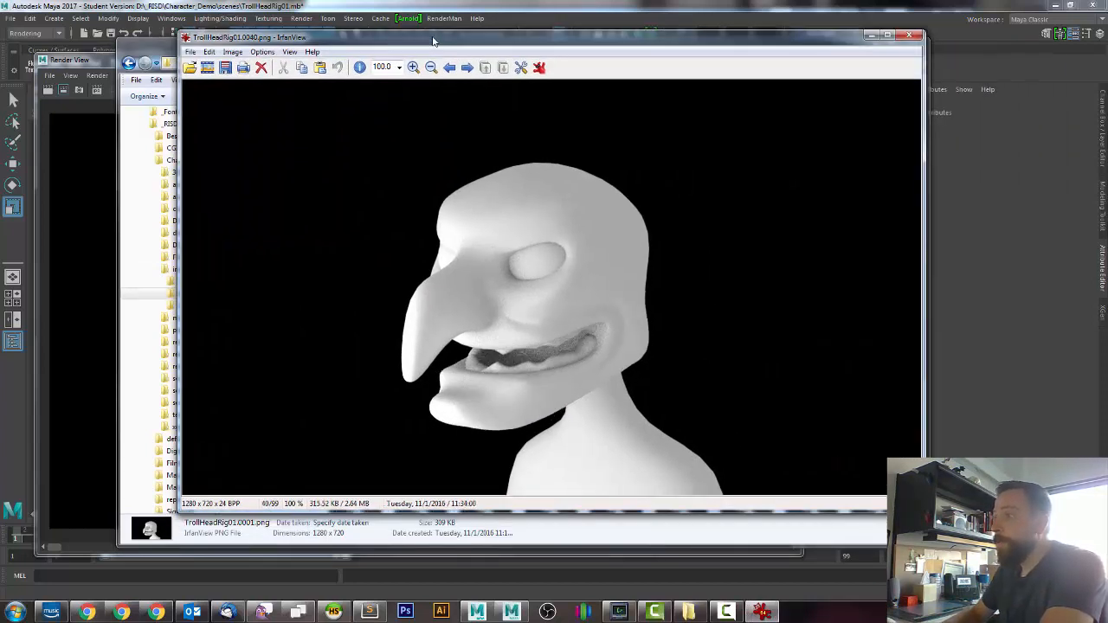
key("Right")
key("Right")
key("Right")
key("Right")
key("Right")
key("Right")
key("Right")
key("Right")
key("Right")
key("Right")
key("Right")
key("Right")
key("Right")
key("Right")
key("Right")
key("Right")
key("Right")
key("Right")
key("Right")
key("Right")
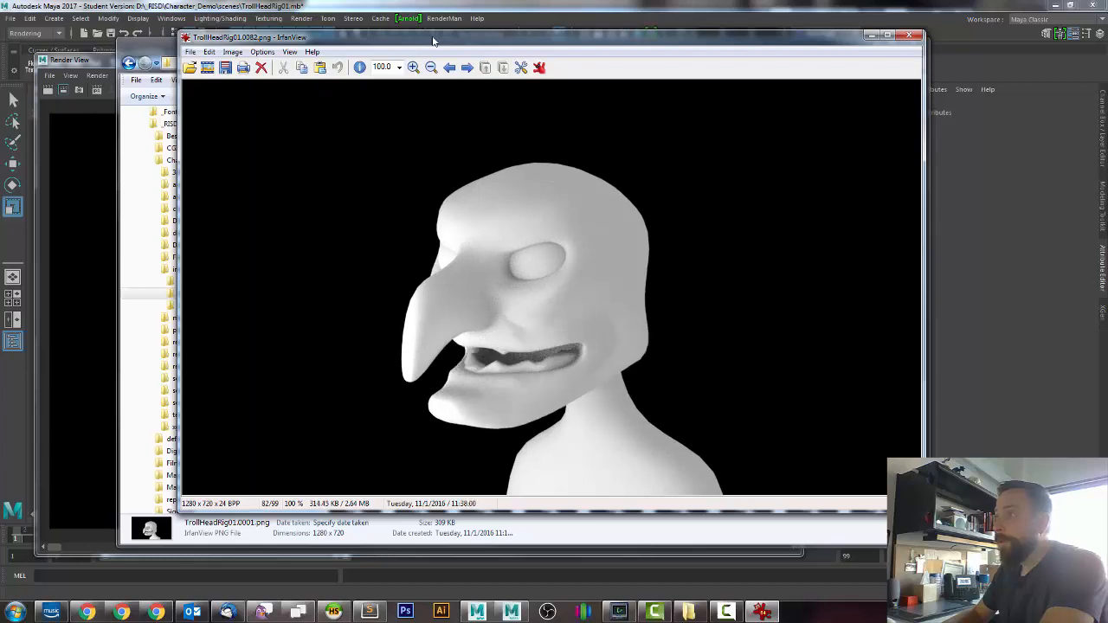
key("Right")
key("Right")
key("Right")
key("Right")
key("Right")
key("Right")
key("Right")
key("Right")
key("Right")
key("Right")
key("Right")
left_click(916, 38)
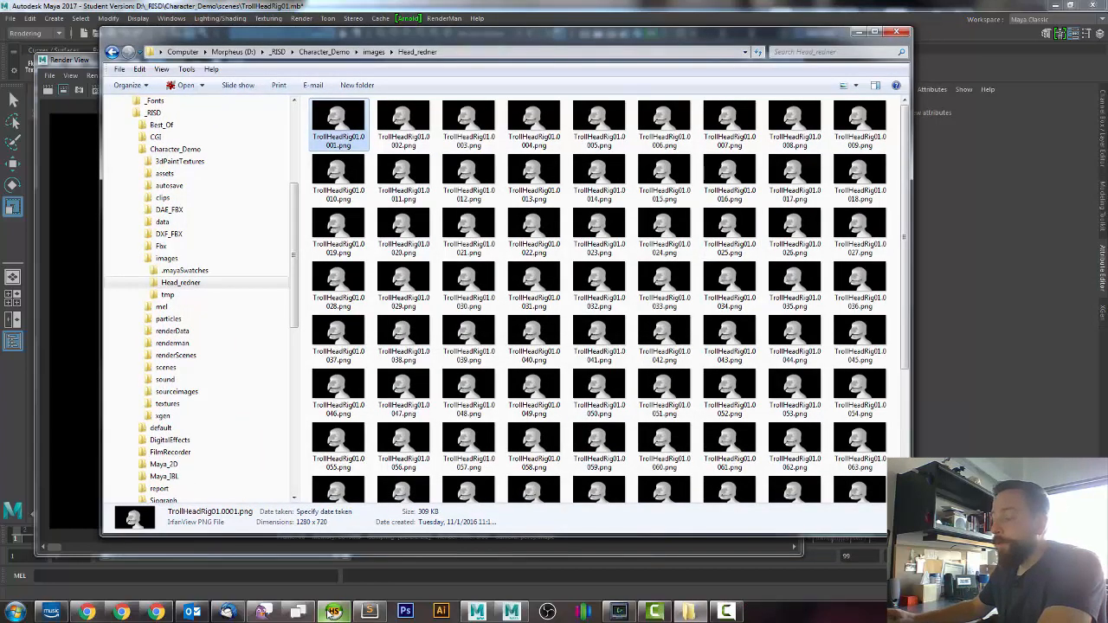
- Launch Adobe After Effects with a new untitled project
left_click(28, 615)
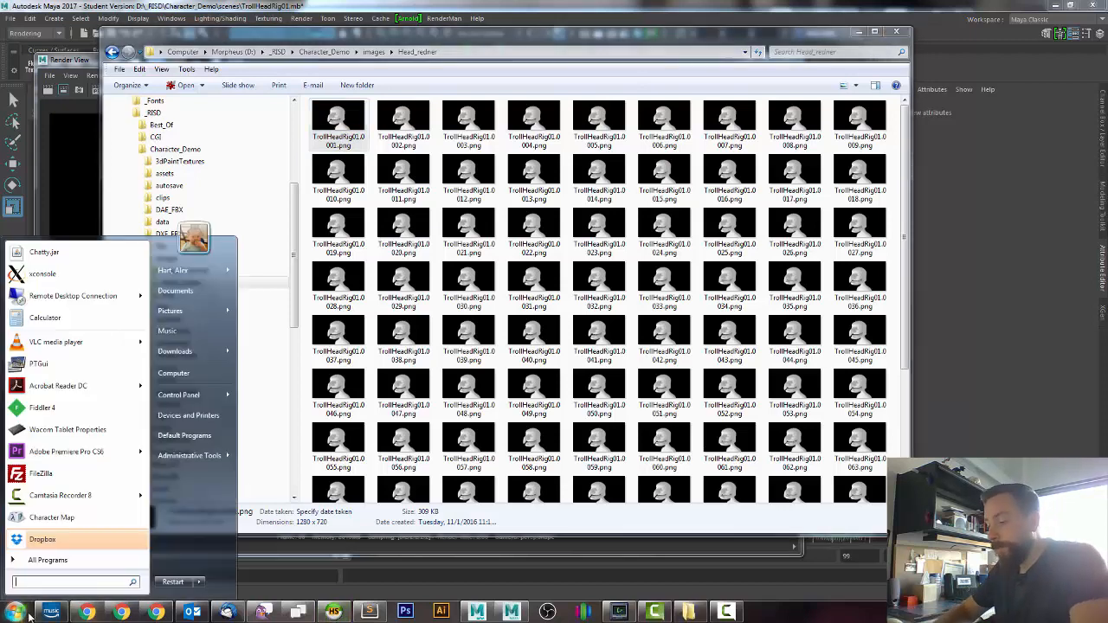
type("aft")
key("Return")
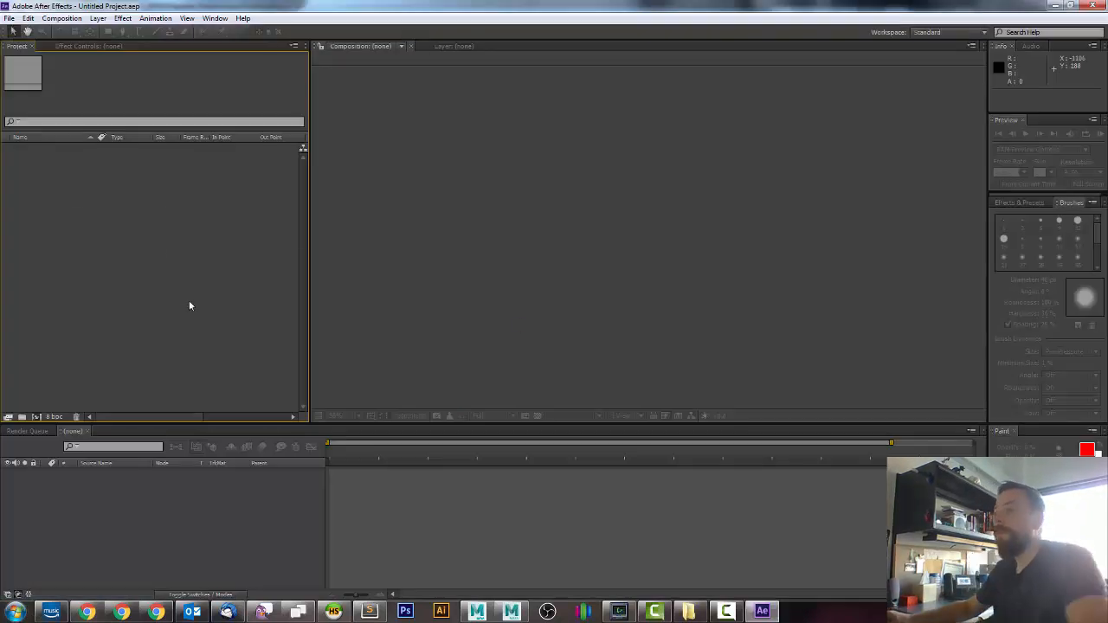
- Import the TrollHeadRig01 frames from the images/Head_redner folder as a PNG sequence, starting from TrollHeadRig01.0001.png
left_click(10, 18)
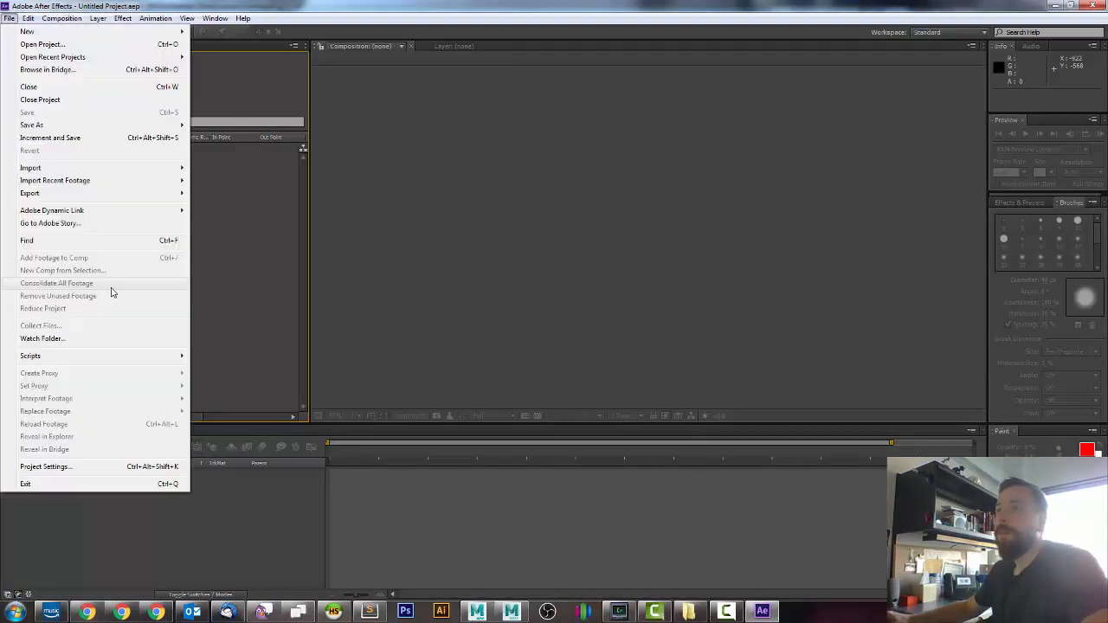
mouse_move(40, 170)
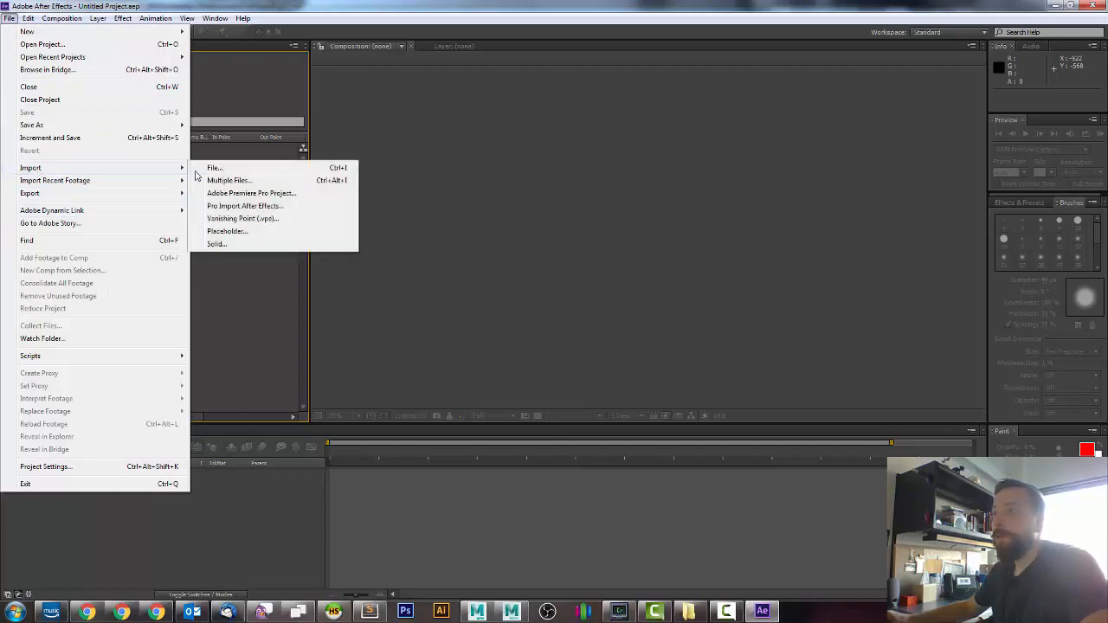
left_click(208, 172)
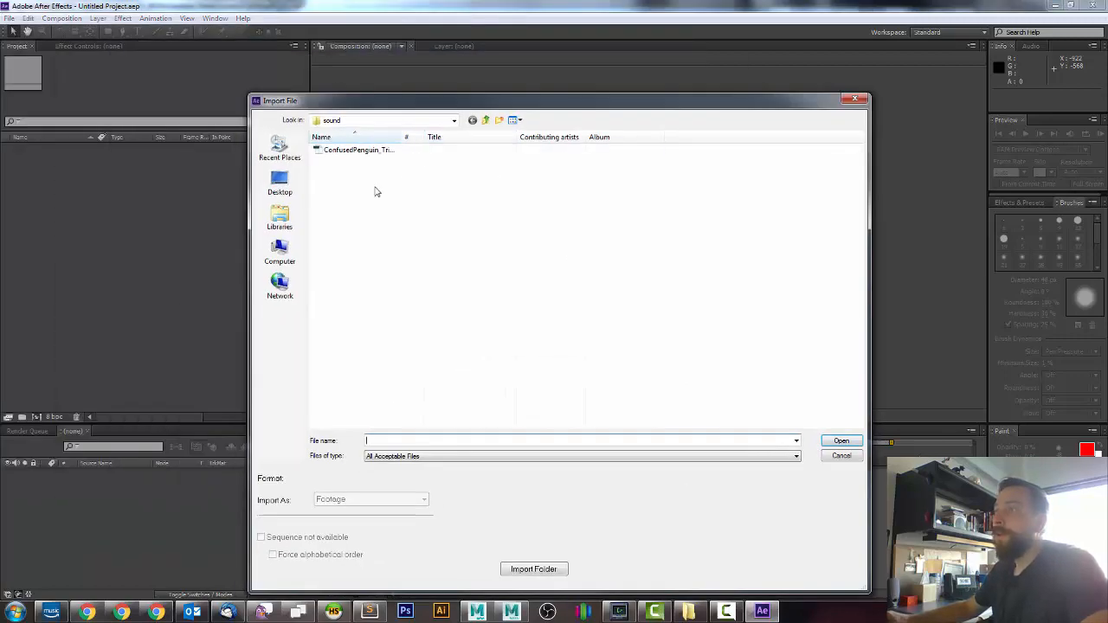
left_click(394, 122)
left_click(364, 218)
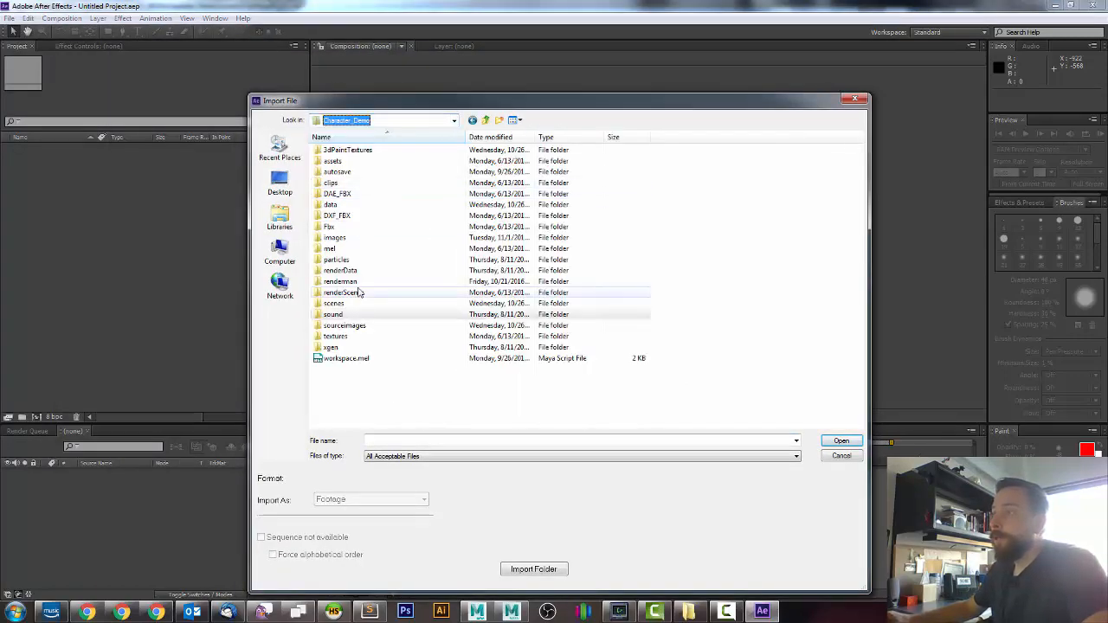
double_click(334, 239)
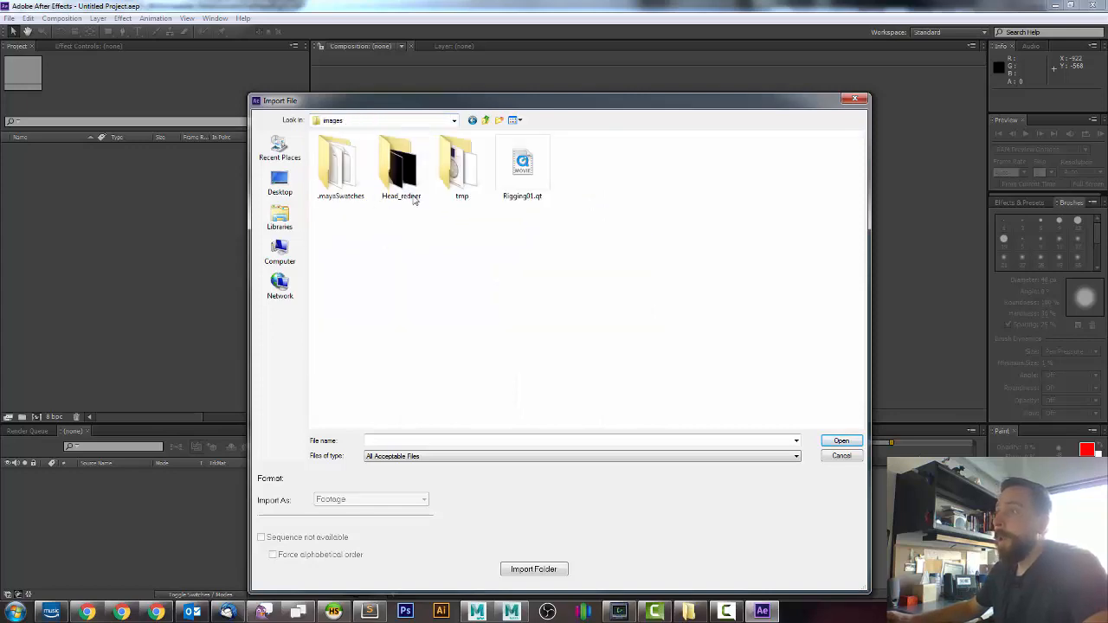
double_click(410, 176)
left_click_drag(498, 107, 437, 47)
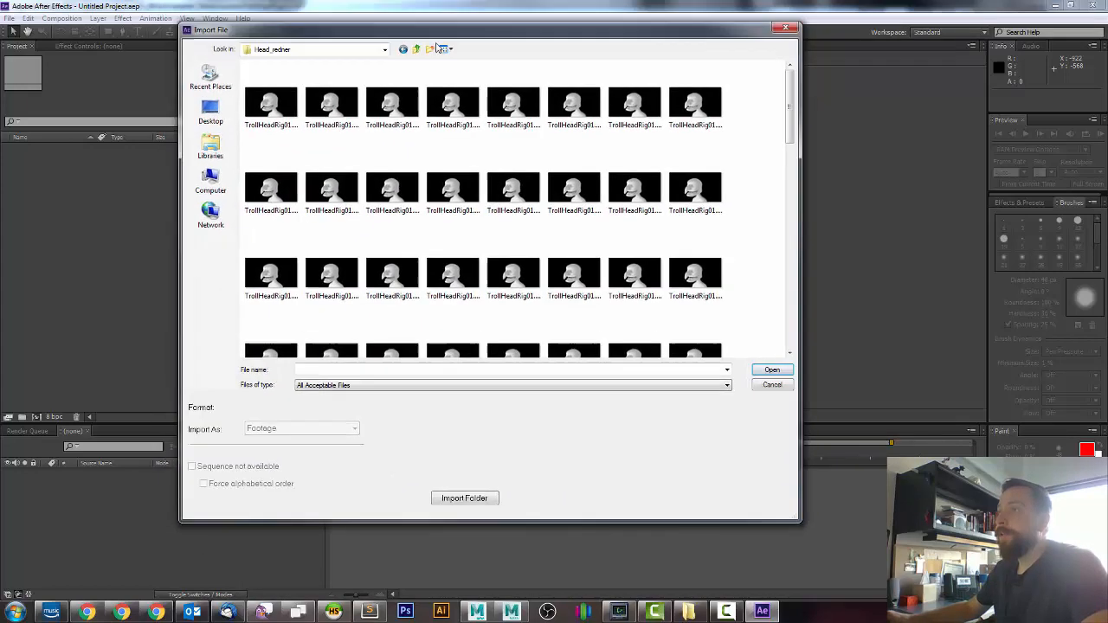
left_click(279, 117)
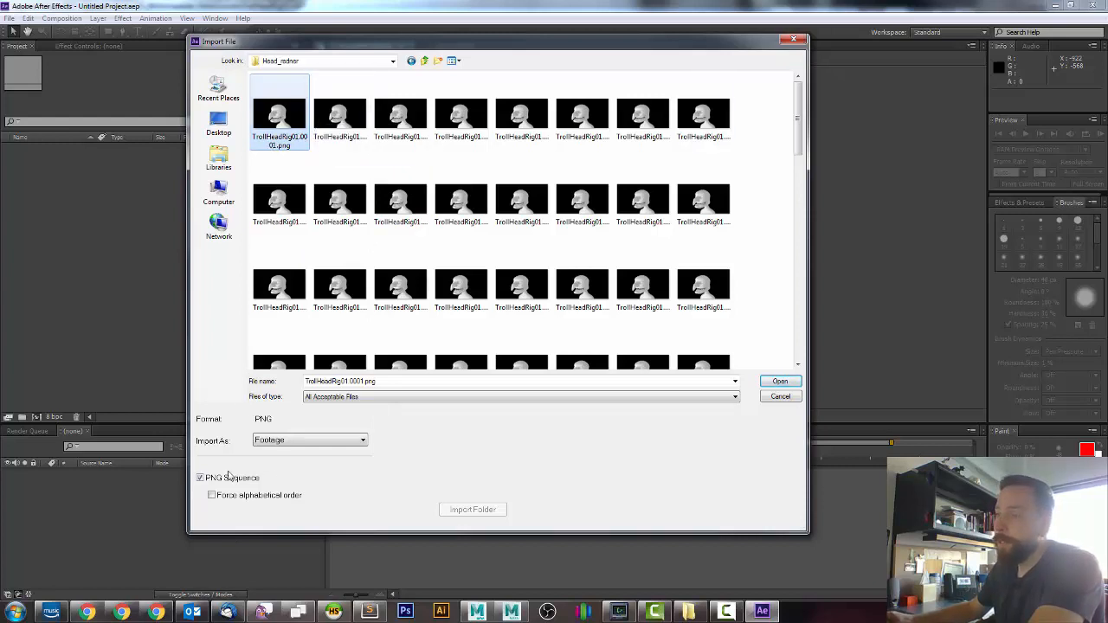
left_click_drag(435, 48, 411, 47)
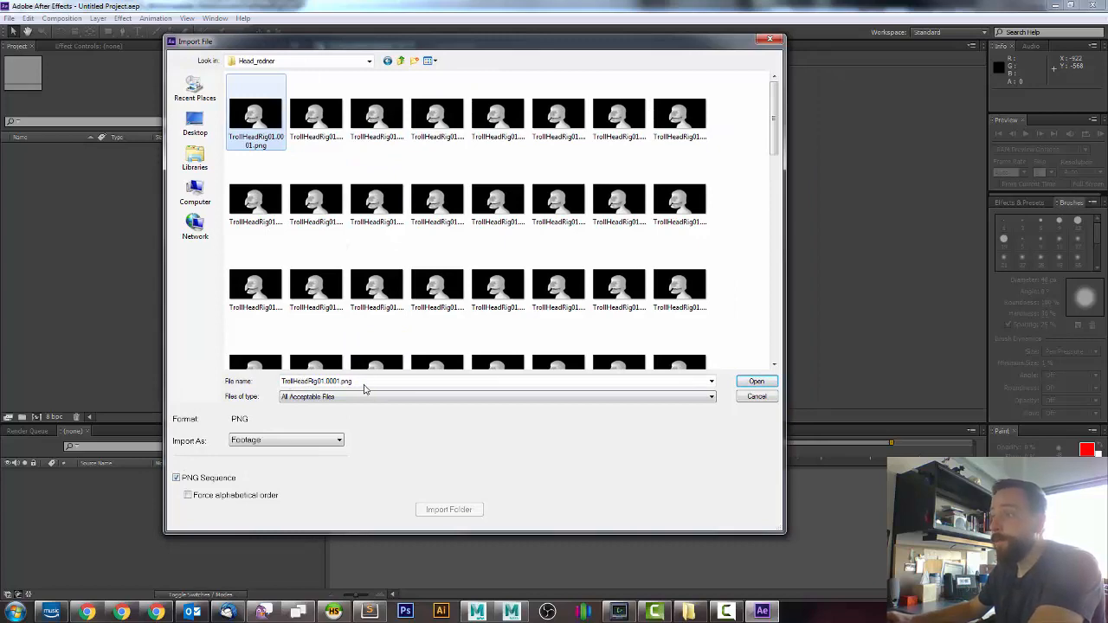
left_click(757, 384)
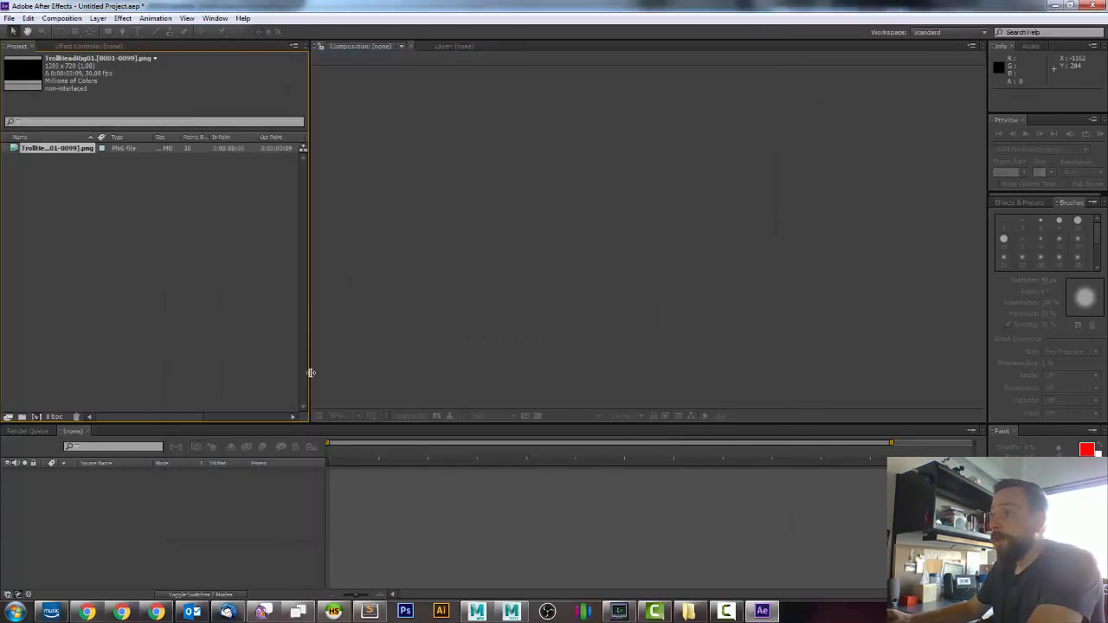
- Create a composition from the imported TrollHeadRig01 PNG sequence and scrub through its animation
left_click(214, 291)
left_click(46, 149)
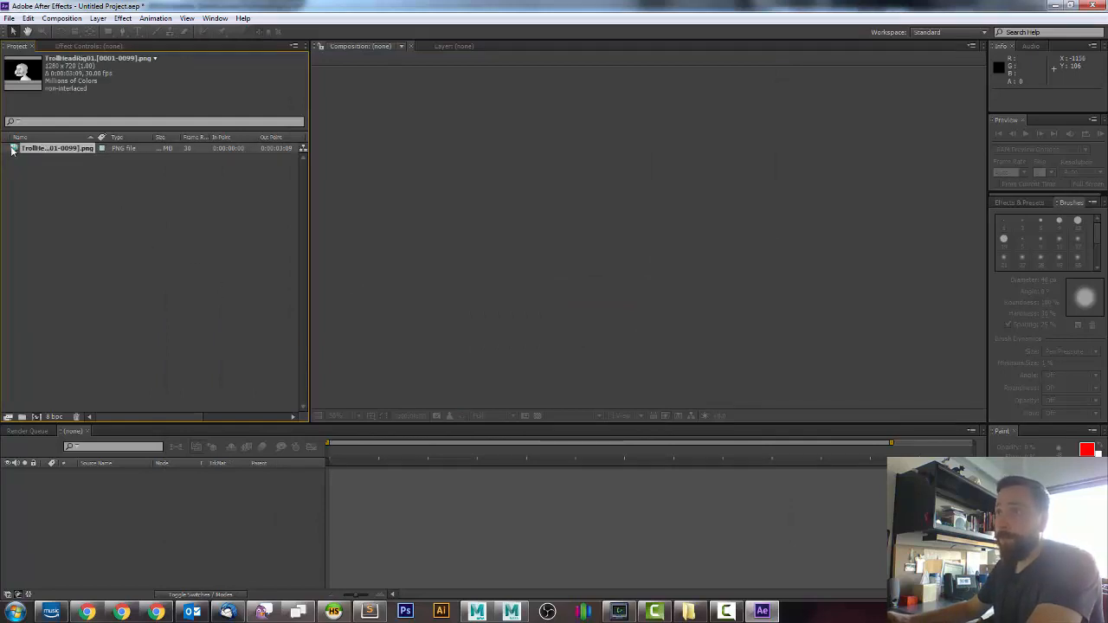
left_click_drag(13, 151, 568, 291)
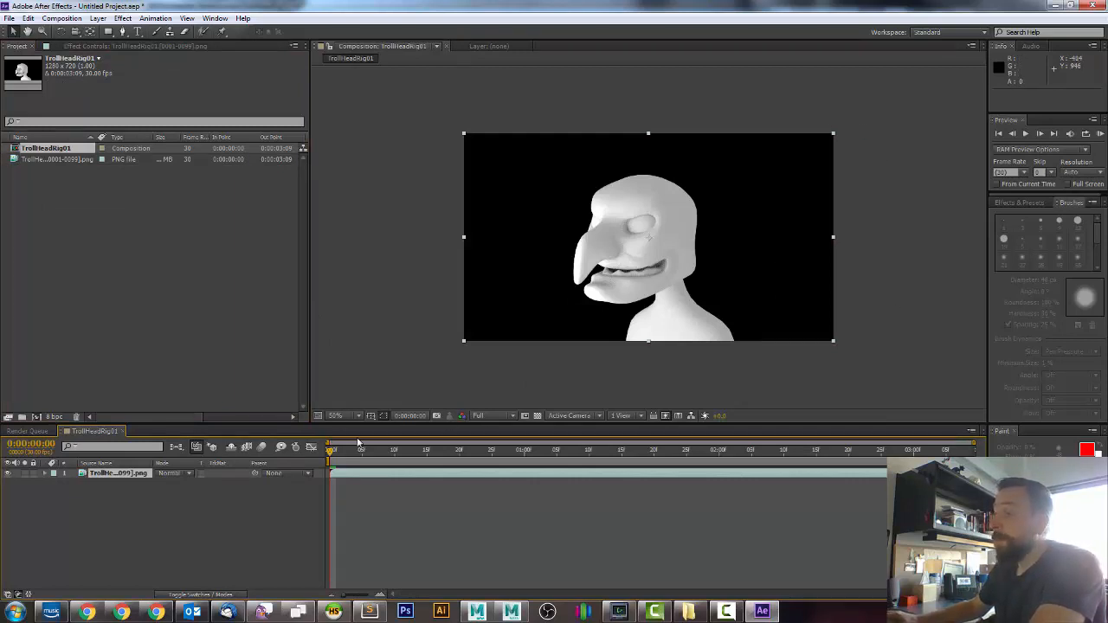
left_click_drag(332, 456, 216, 434)
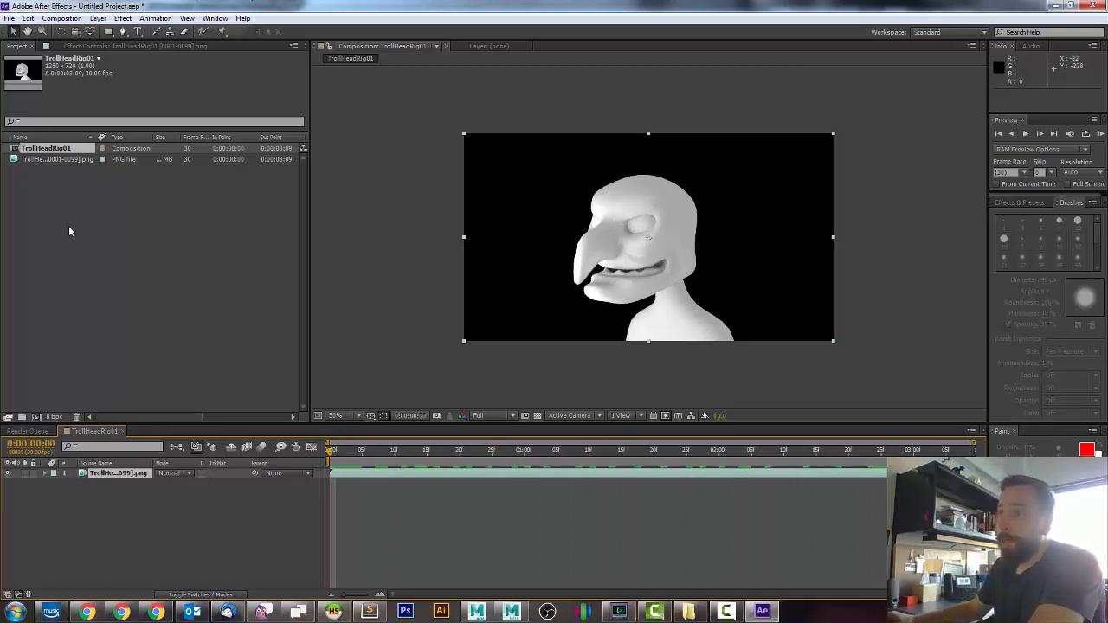
- Compare the frame rates of the TrollHeadRig01 composition and its PNG sequence among the project items
left_click(275, 178)
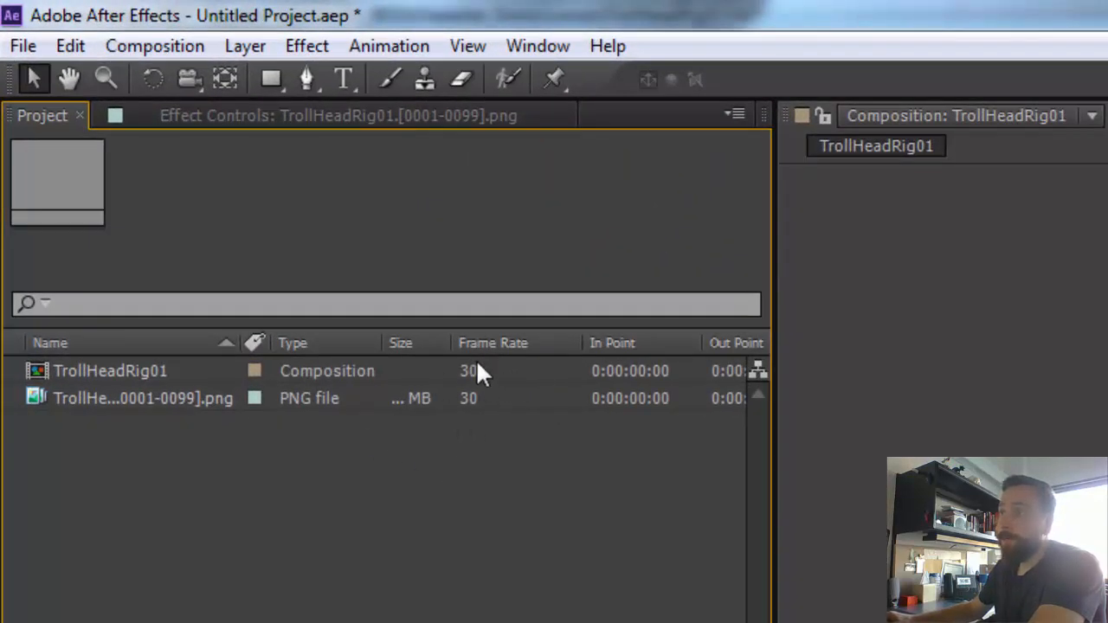
left_click(472, 372)
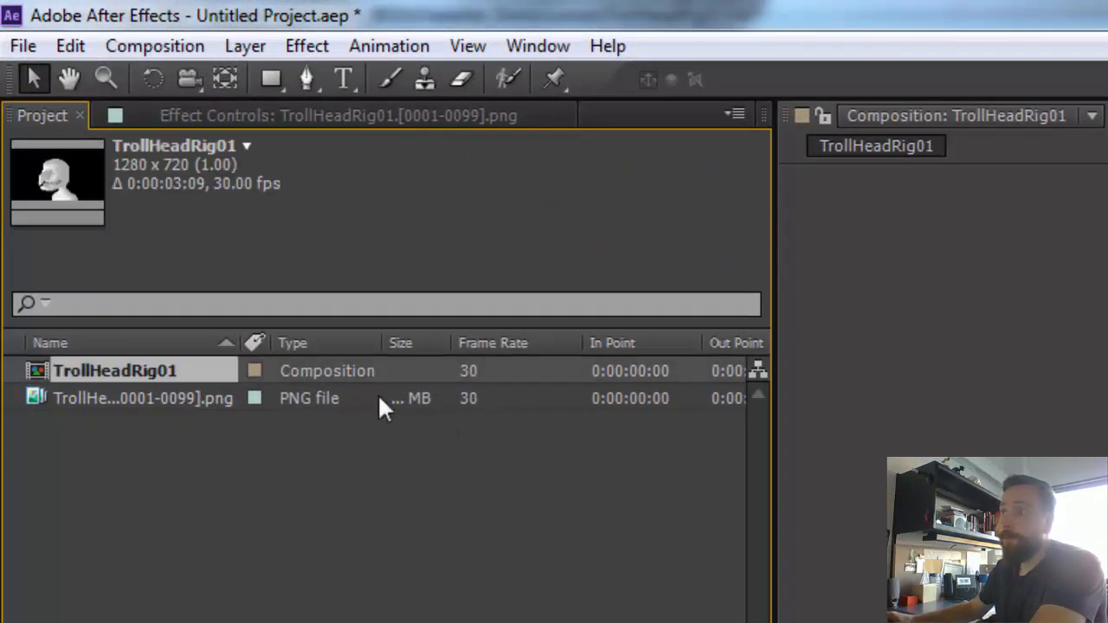
left_click(477, 399)
left_click(477, 373)
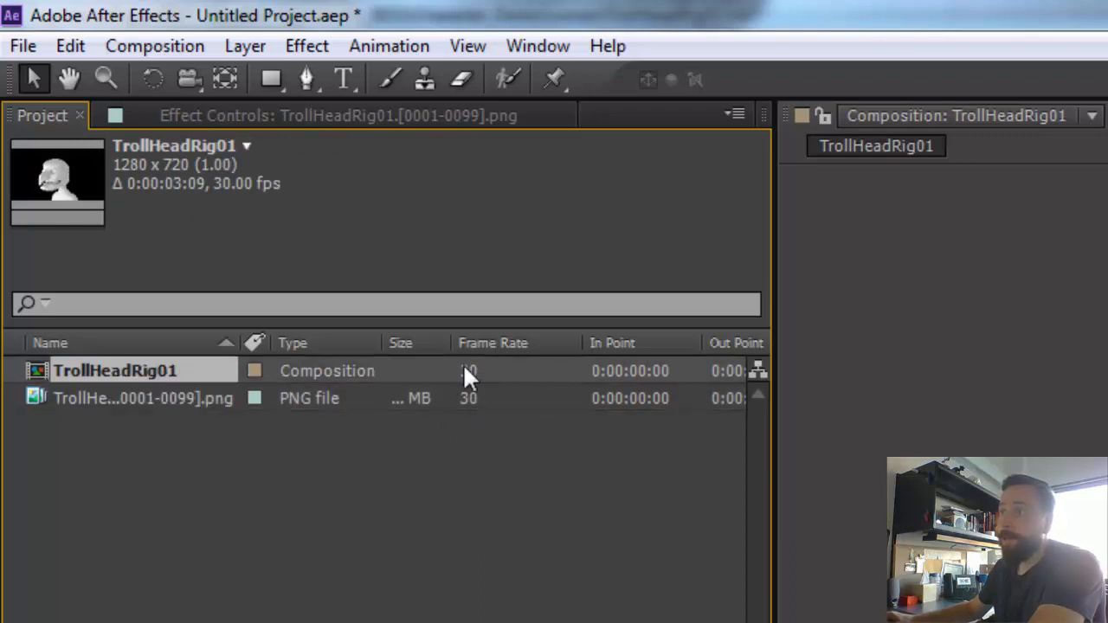
left_click(472, 474)
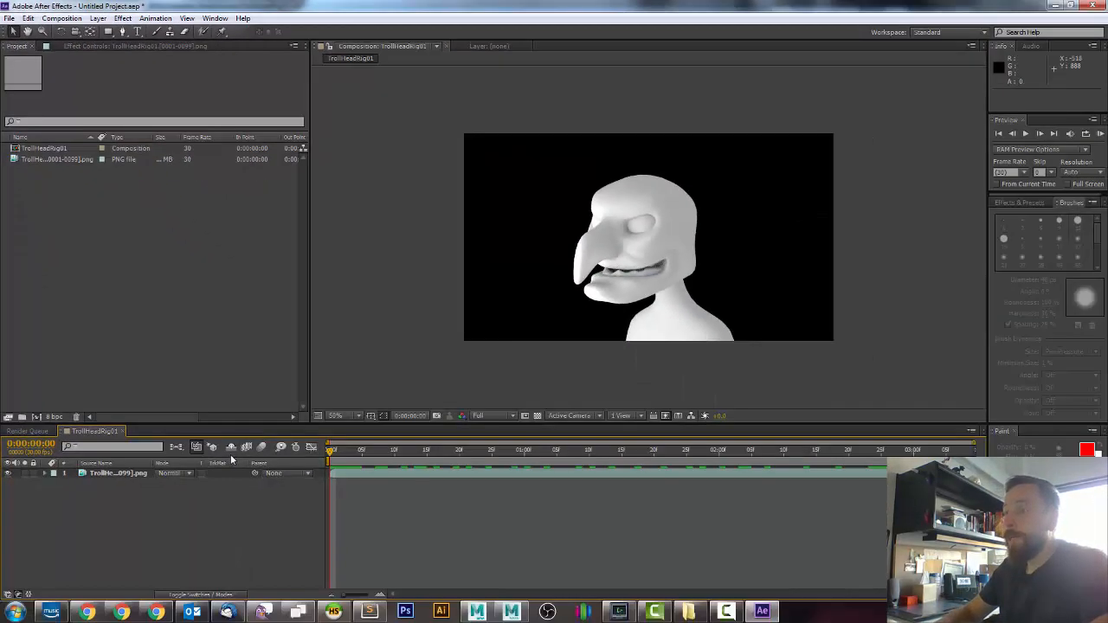
- Import ConfusedPenguin_Trim.wav from the sound folder of the Character_Demo project
key("ctrl+i")
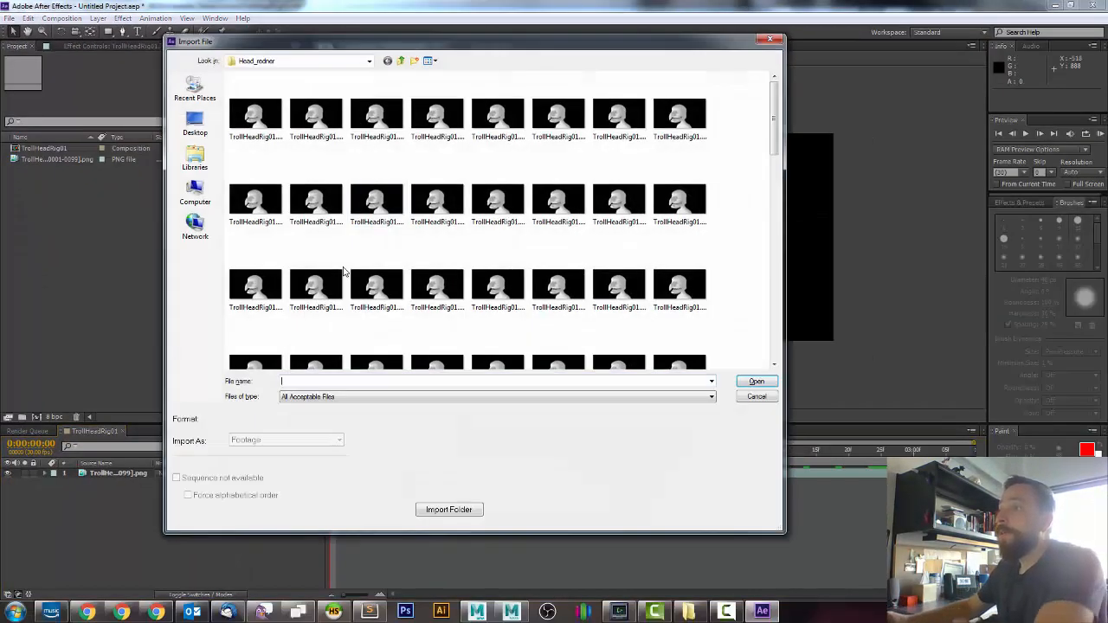
left_click(401, 60)
left_click(401, 61)
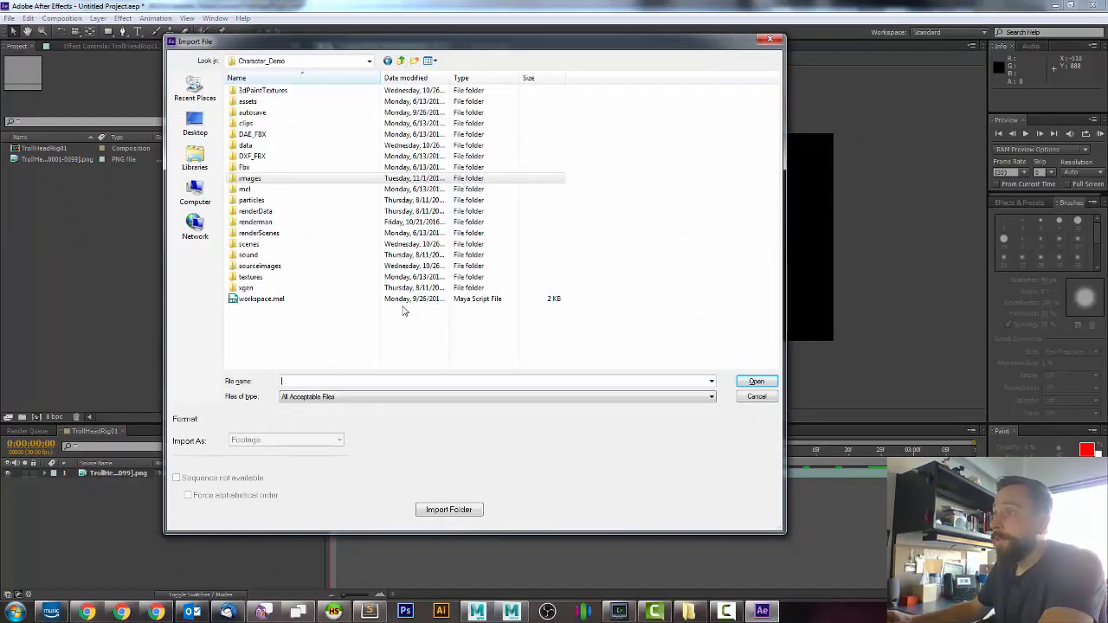
double_click(247, 255)
left_click(275, 90)
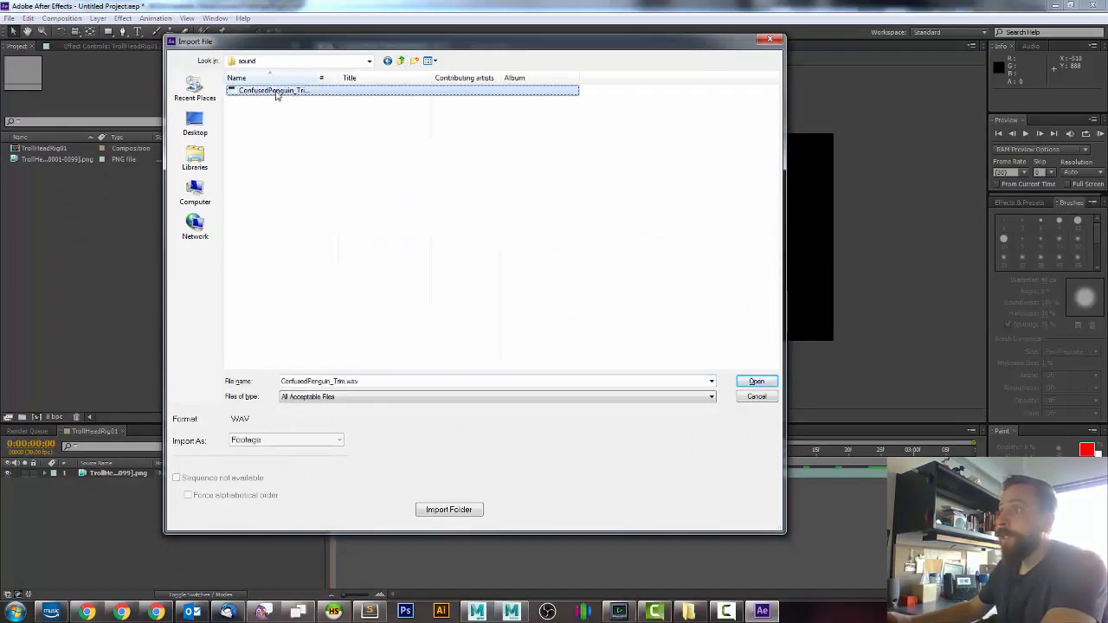
left_click(756, 381)
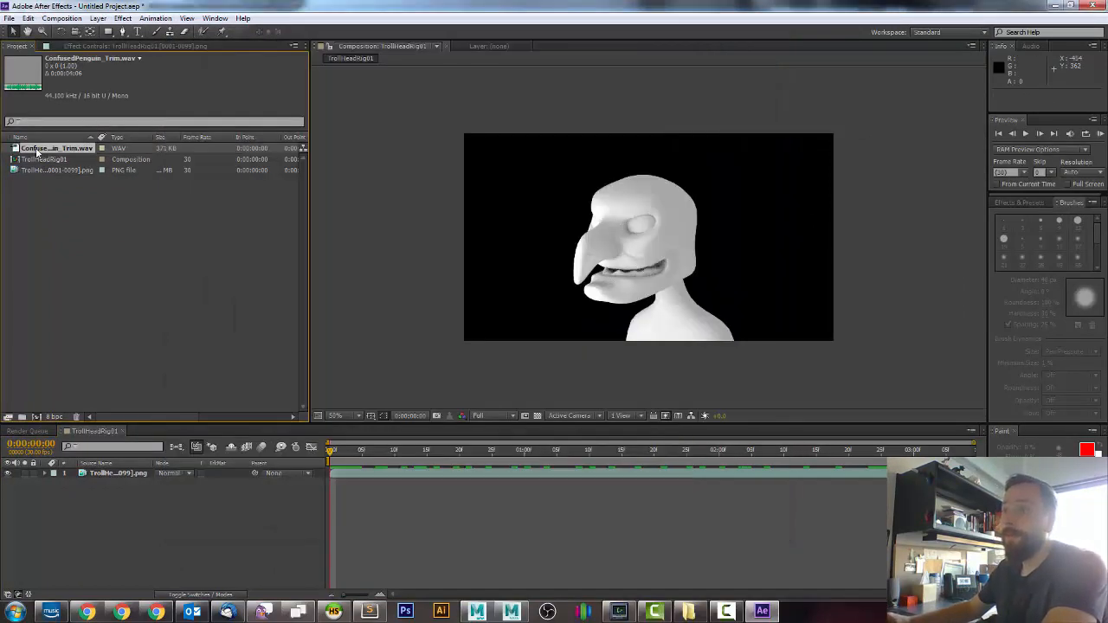
- Add ConfusedPenguin_Trim.wav below the image sequence in the TrollHeadRig01 composition and RAM-preview the animation with sound from the start
left_click_drag(37, 151, 137, 484)
left_click(389, 450)
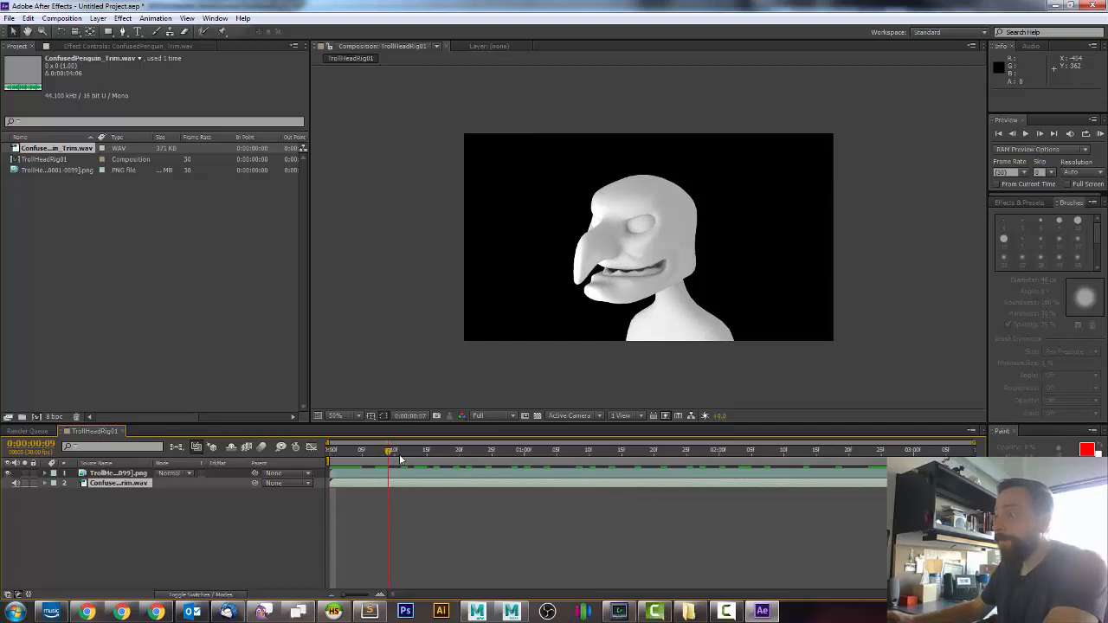
left_click_drag(399, 455, 306, 430)
key("KP_0")
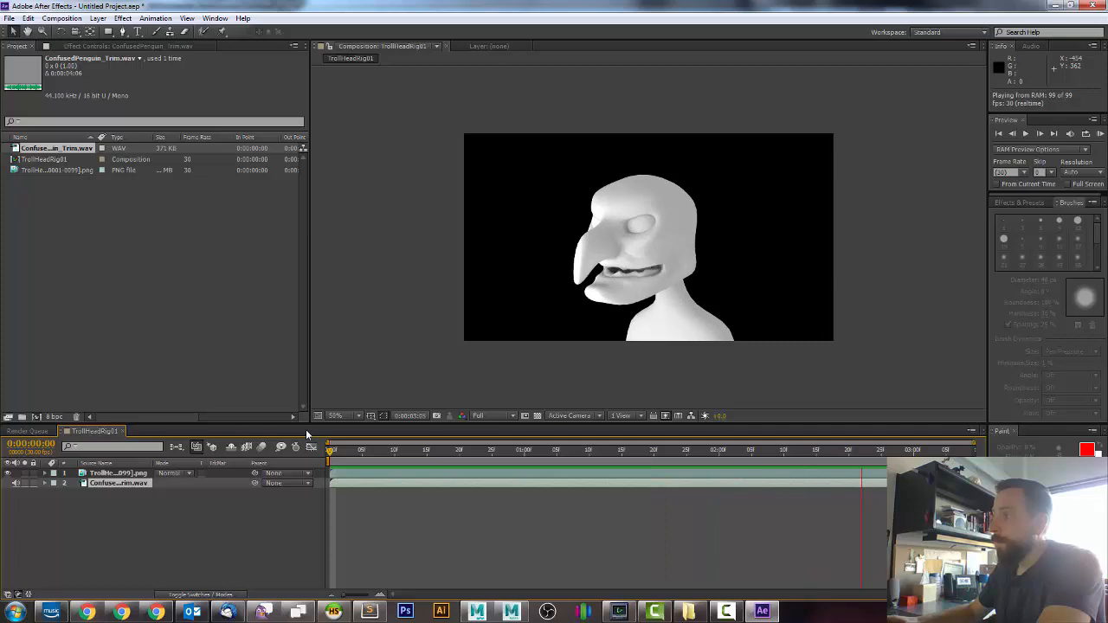
key("space")
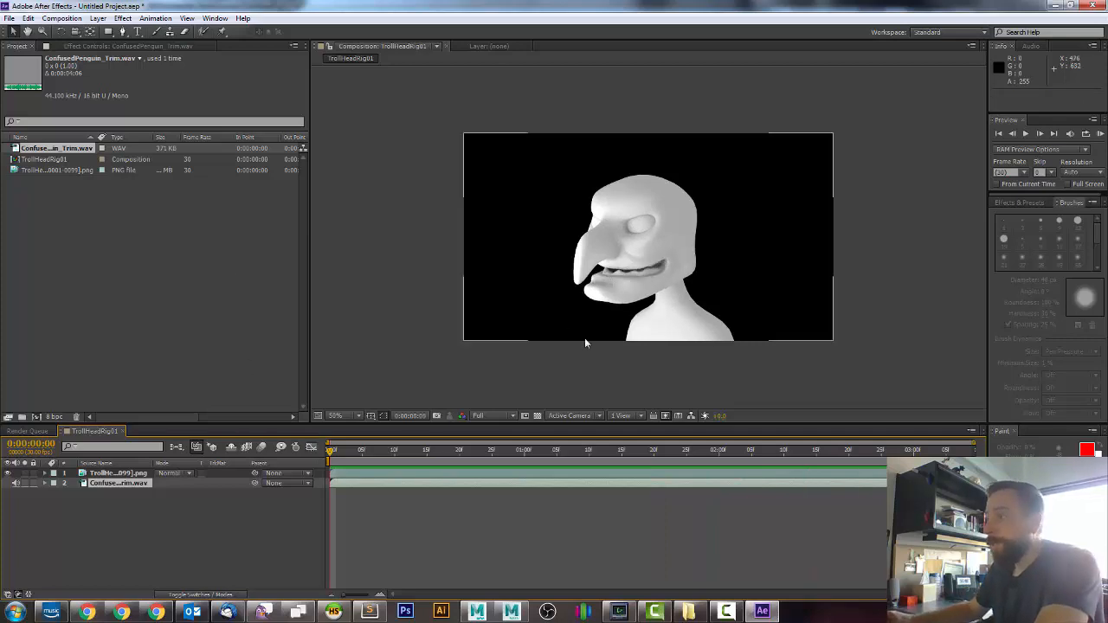
- Interpret the TrollHeadRig01 PNG sequence footage at an assumed frame rate of 24 frames per second
left_click(71, 217)
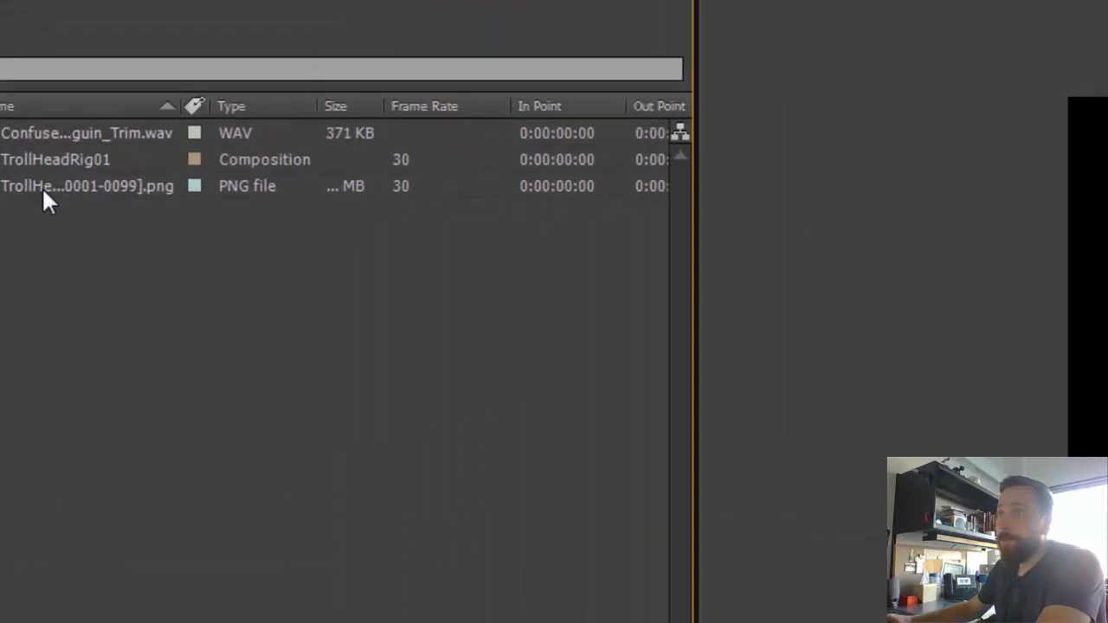
right_click(40, 173)
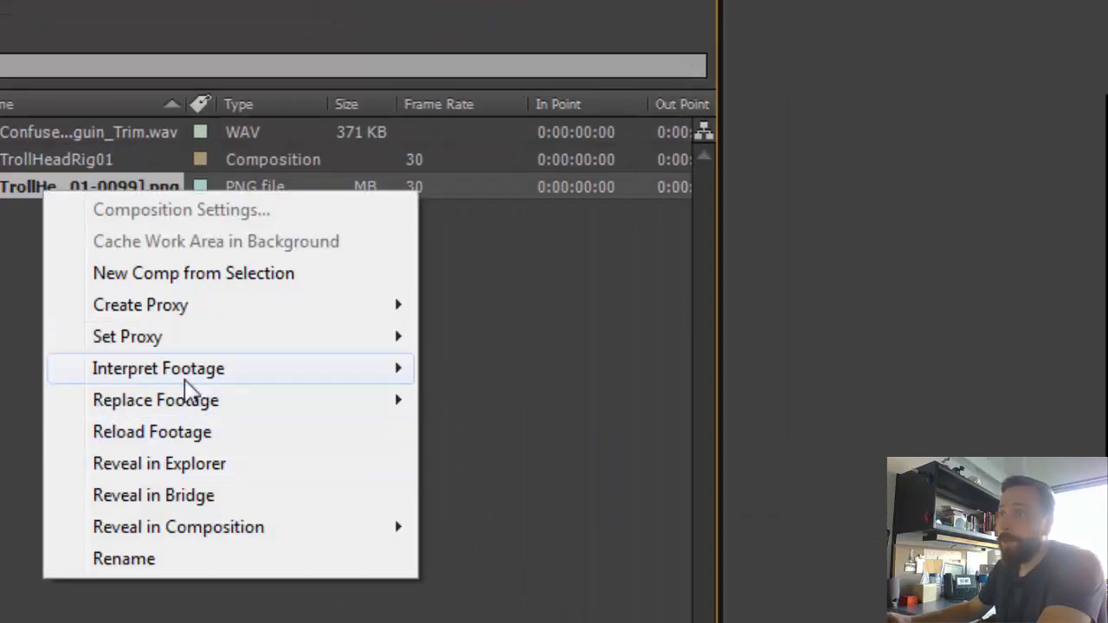
mouse_move(205, 376)
left_click(486, 369)
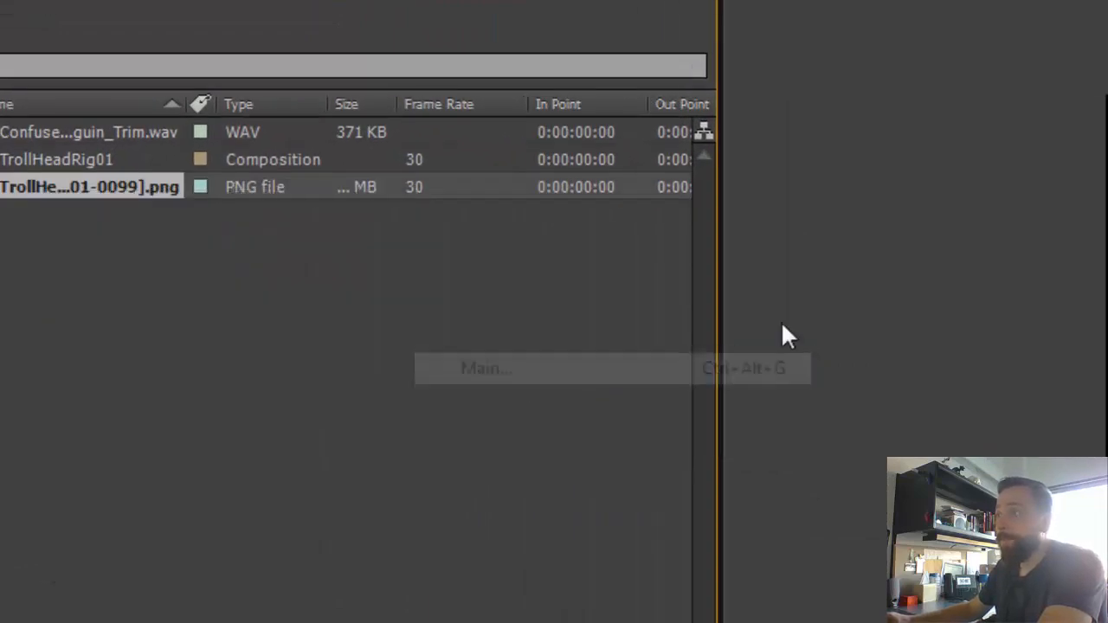
left_click_drag(307, 188, 182, 152)
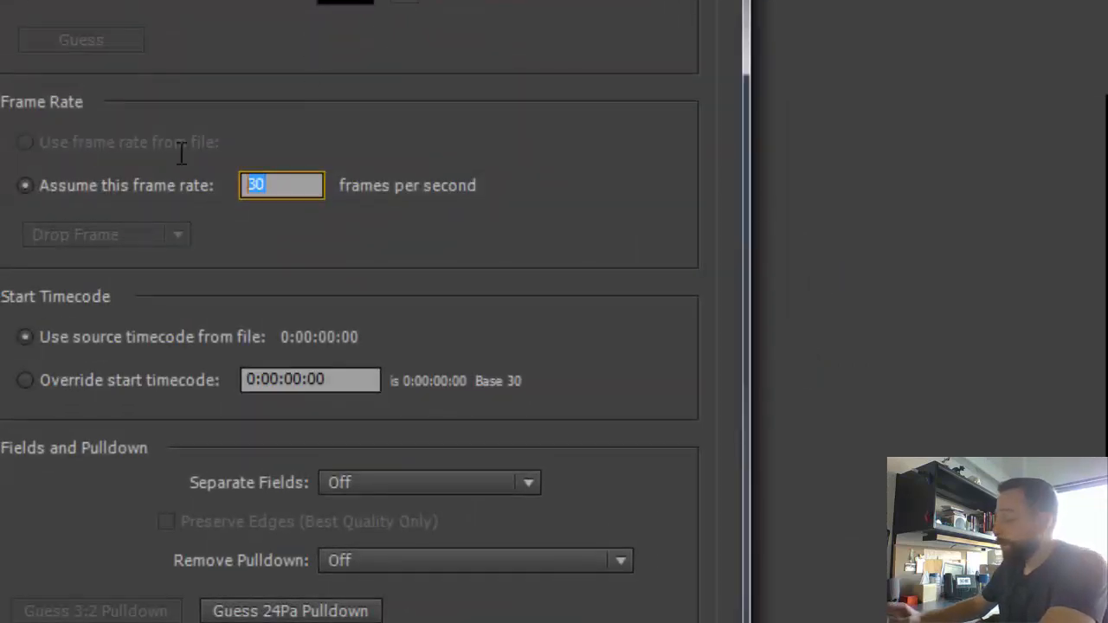
type("24")
key("Return")
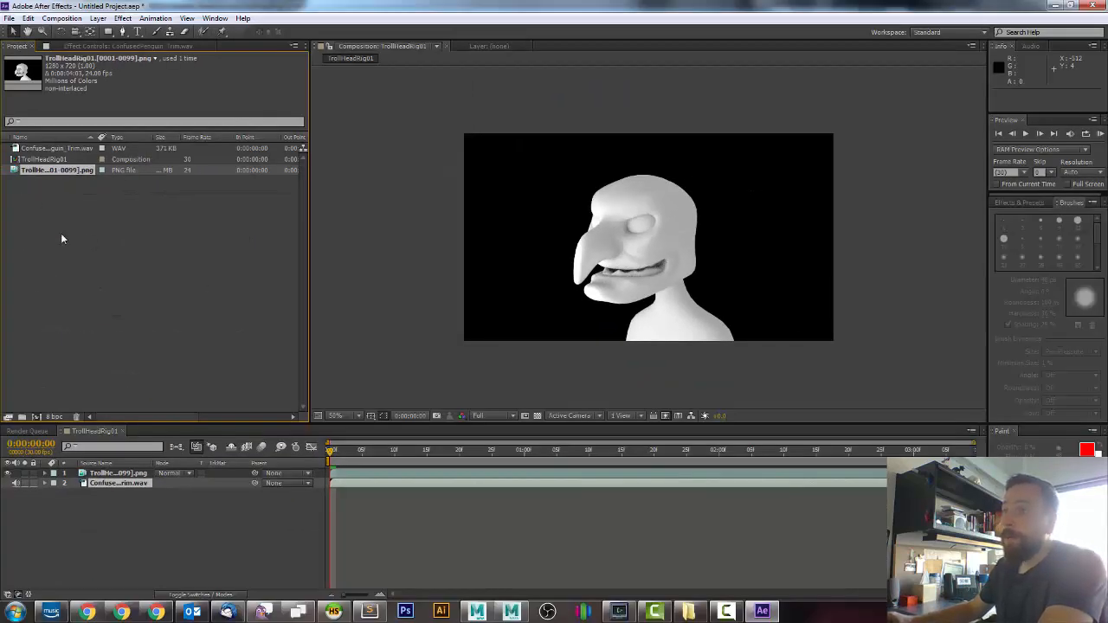
- Slide the PNG sequence layer earlier in the timeline and move it back to the composition's start
left_click(61, 238)
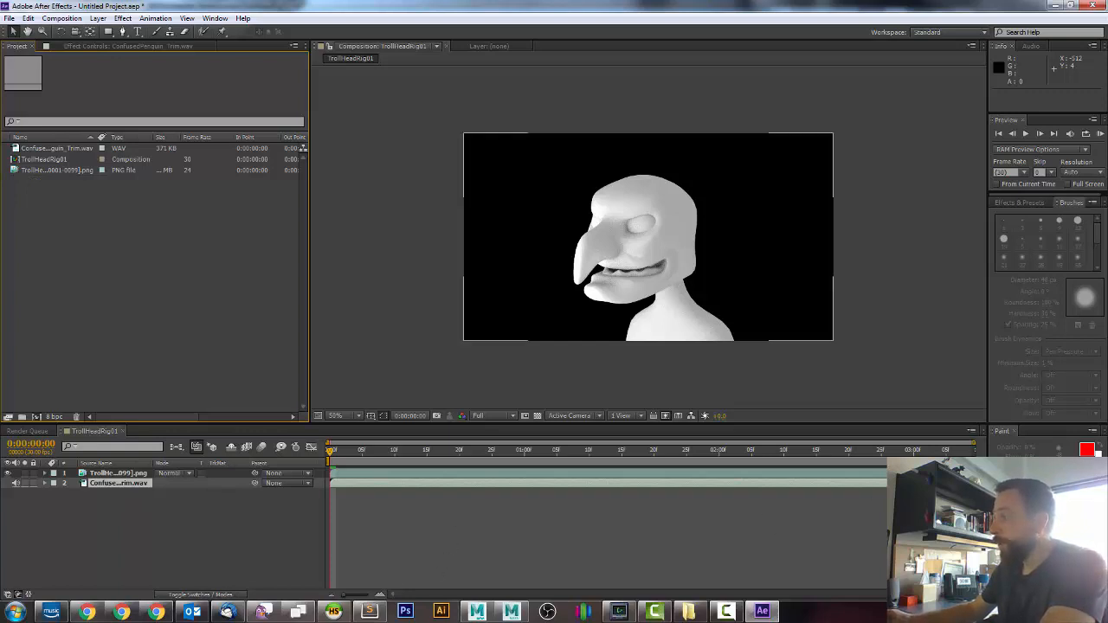
left_click_drag(961, 473, 719, 478)
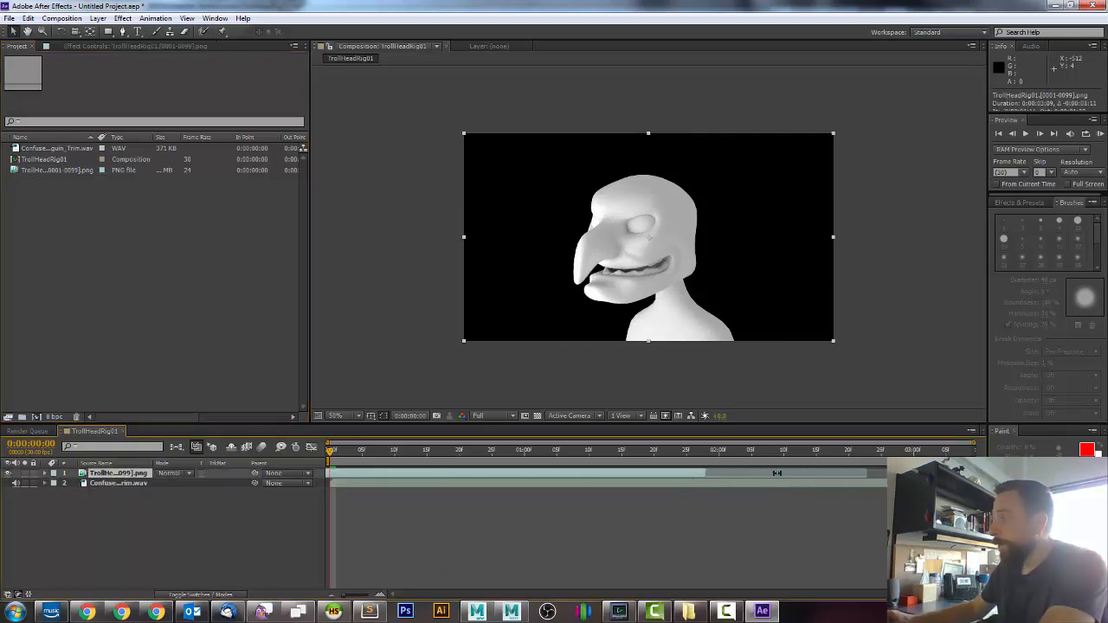
left_click_drag(639, 479, 827, 478)
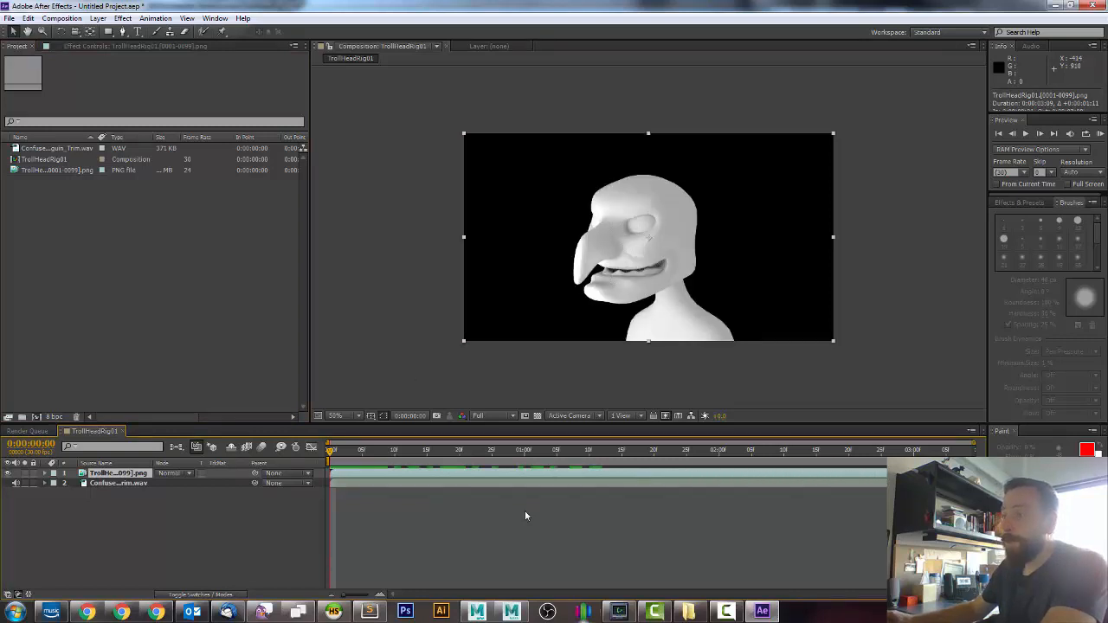
- Delete the 30 fps TrollHeadRig01 composition from the project and confirm the deletion
left_click(4, 221)
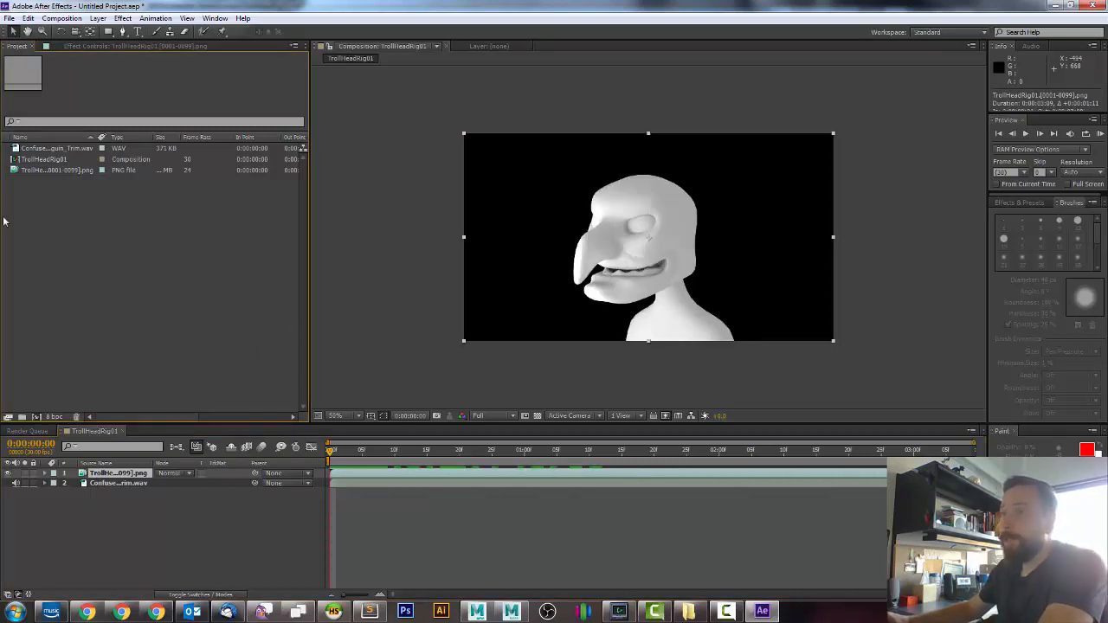
left_click(39, 159)
key("Delete")
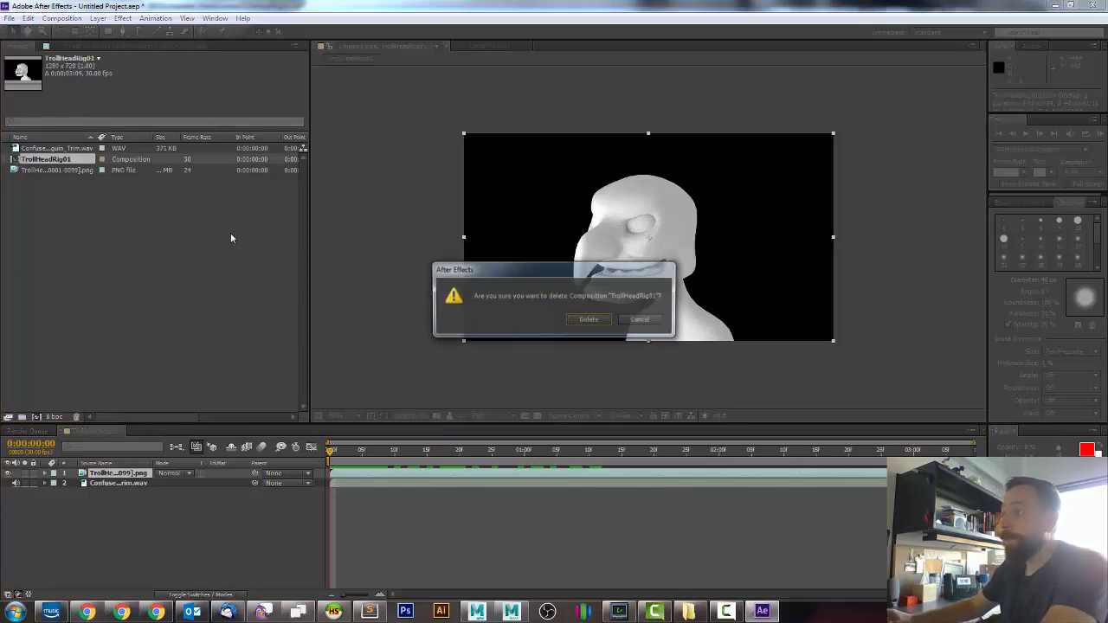
left_click(587, 319)
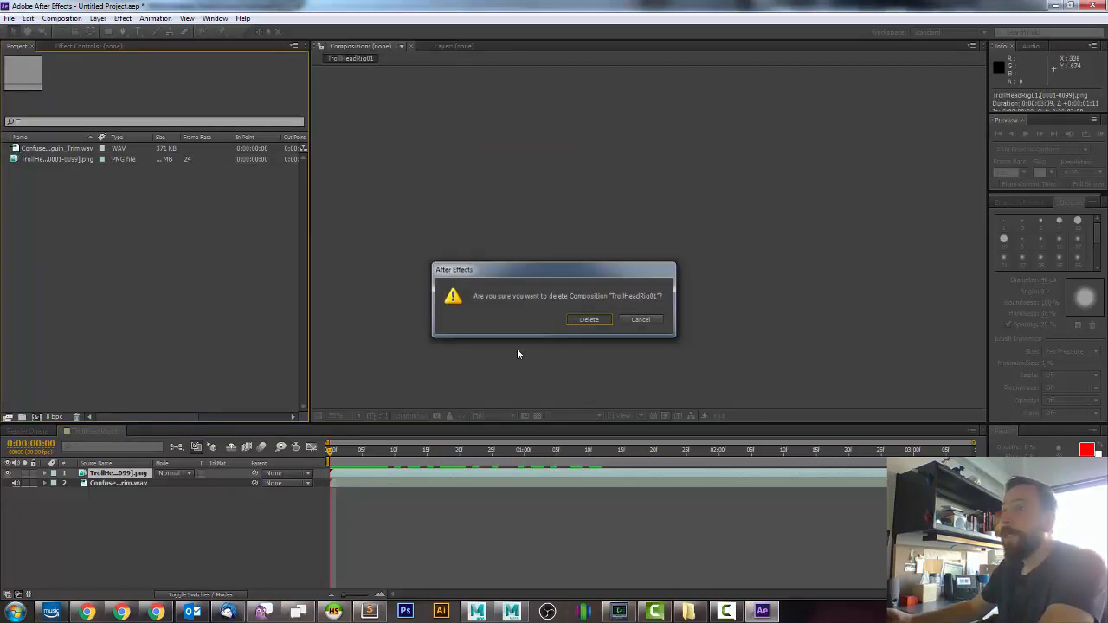
- Create a composition from the 24 fps PNG sequence with ConfusedPenguin_Trim.wav below it, and RAM-preview it with sound
right_click(14, 163)
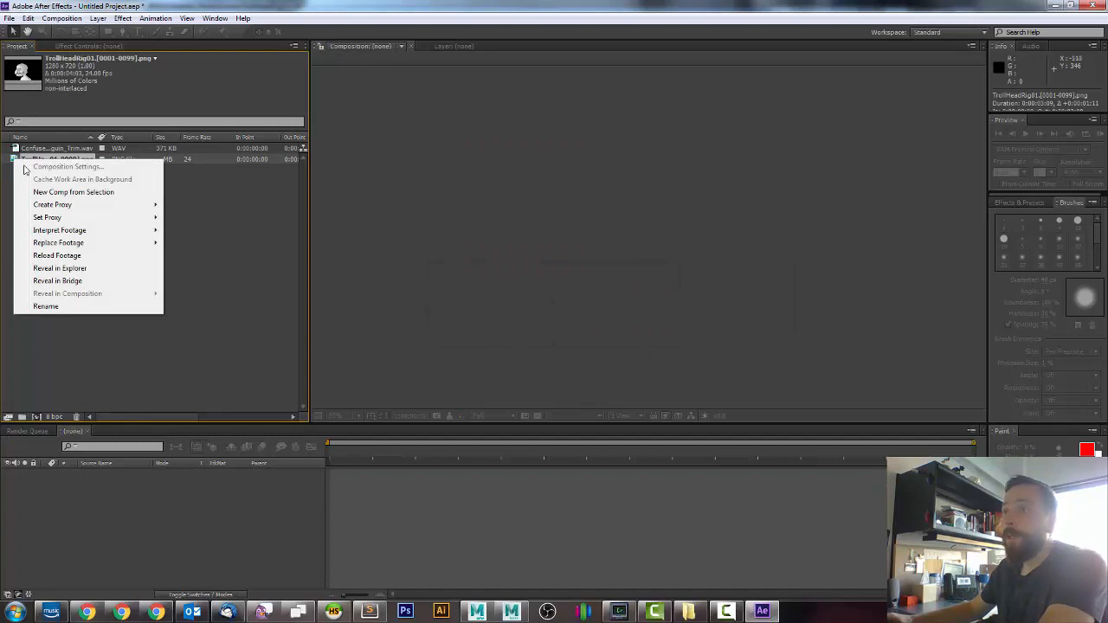
left_click(76, 191)
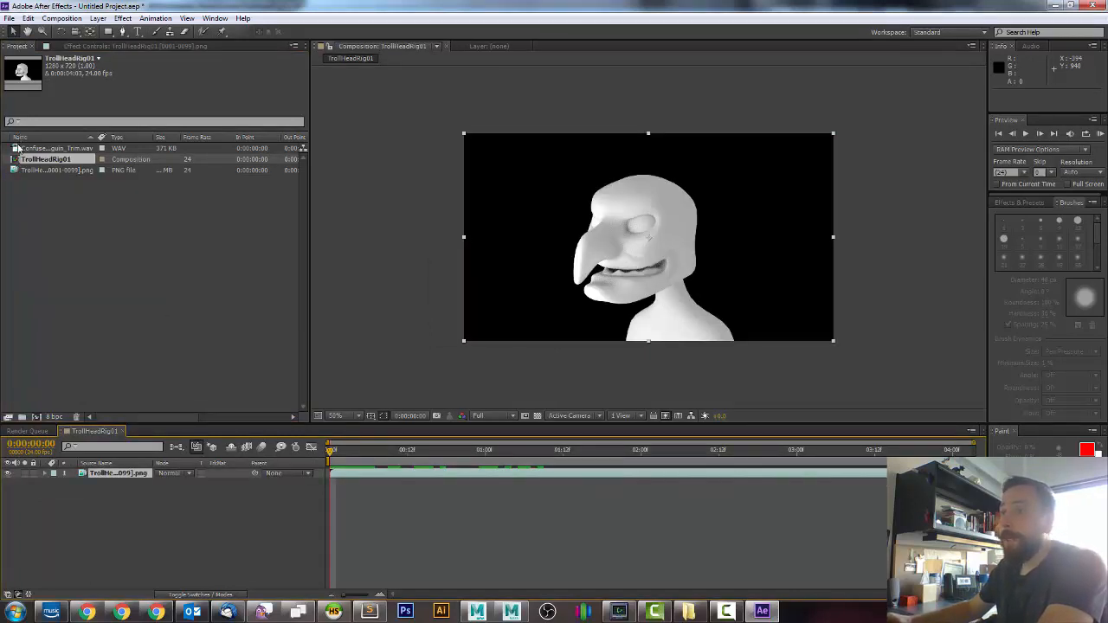
left_click_drag(16, 149, 241, 538)
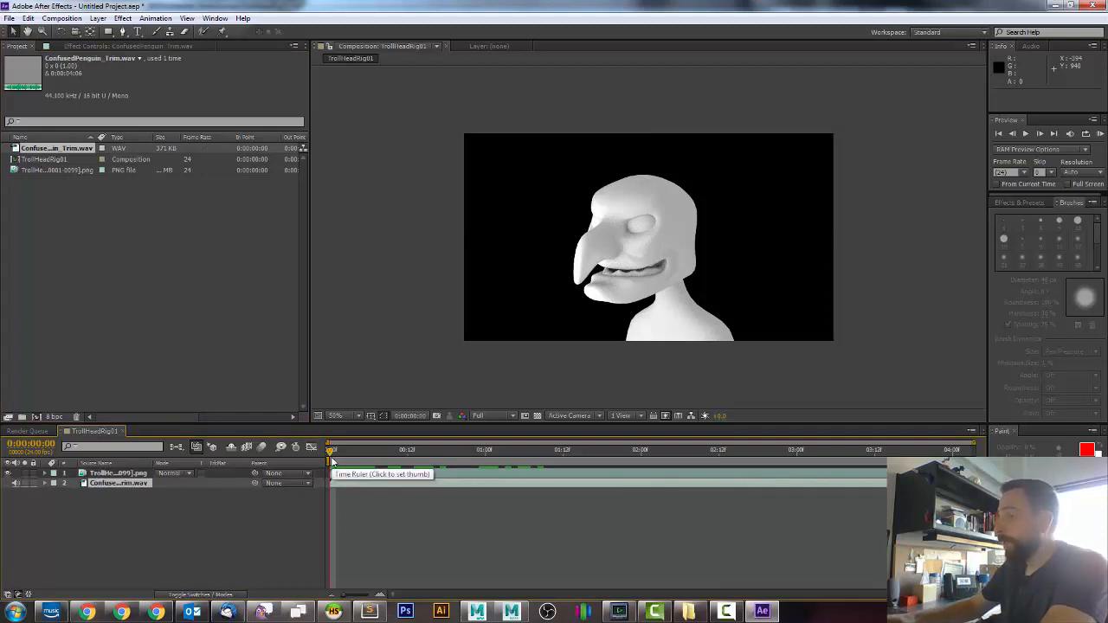
key("KP_0")
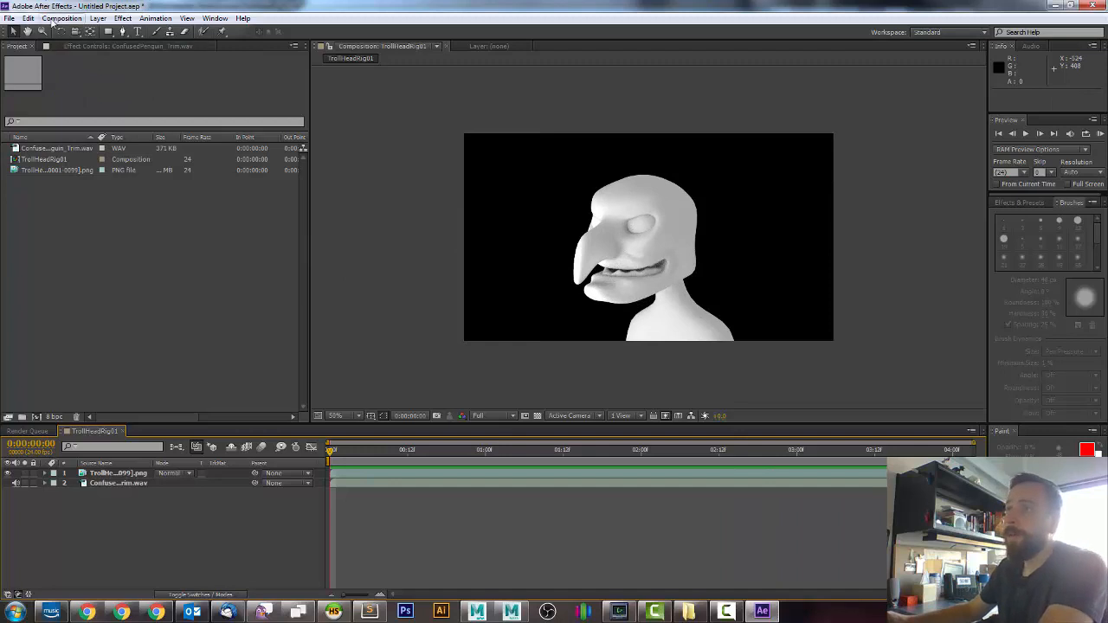
- Add the TrollHeadRig01 composition to the render queue
left_click(62, 19)
left_click(97, 104)
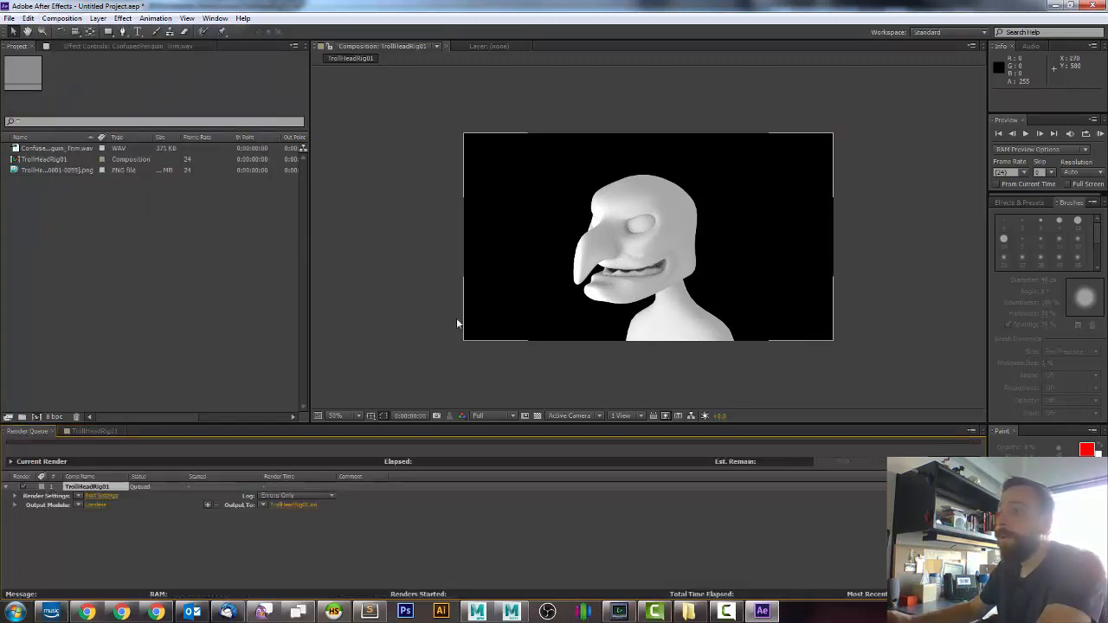
left_click(78, 505)
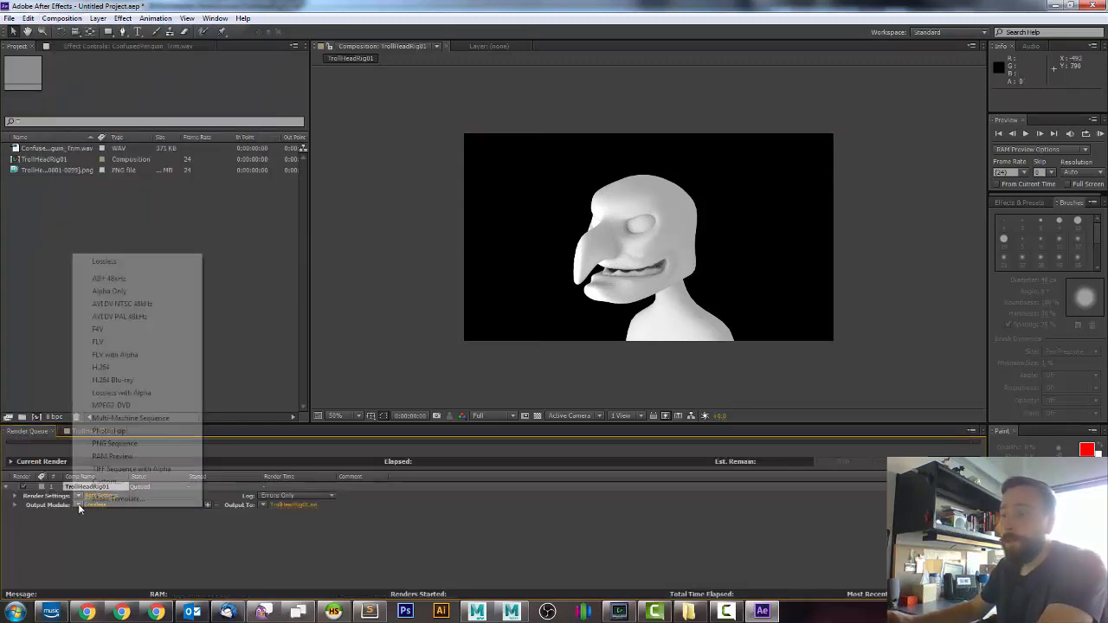
left_click(151, 555)
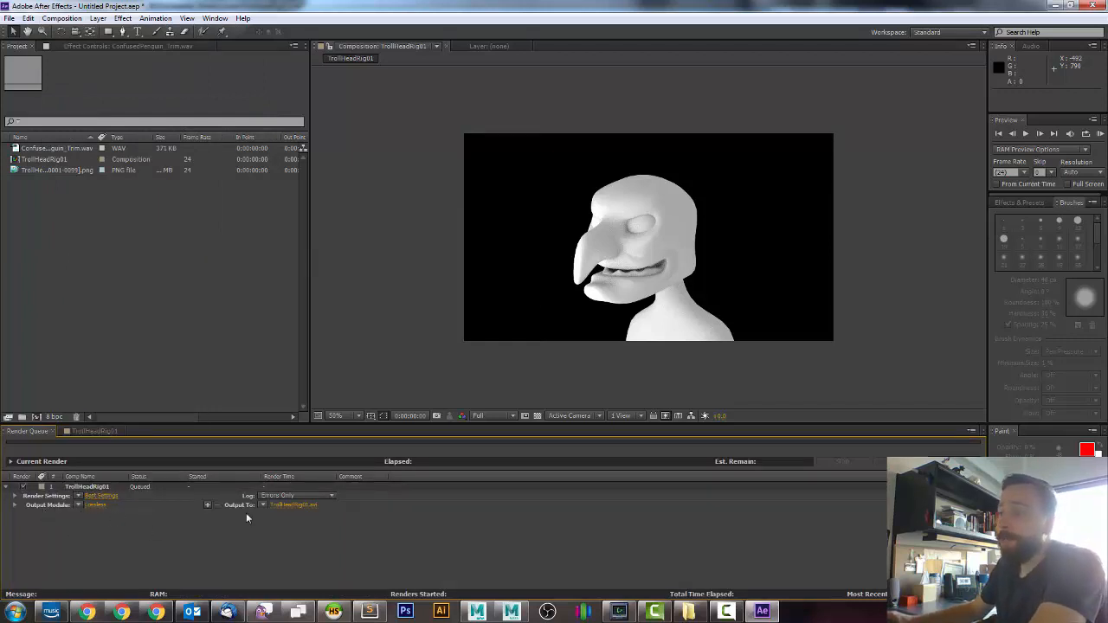
- Set the output module's format to QuickTime for the queued TrollHeadRig01 render
left_click(93, 506)
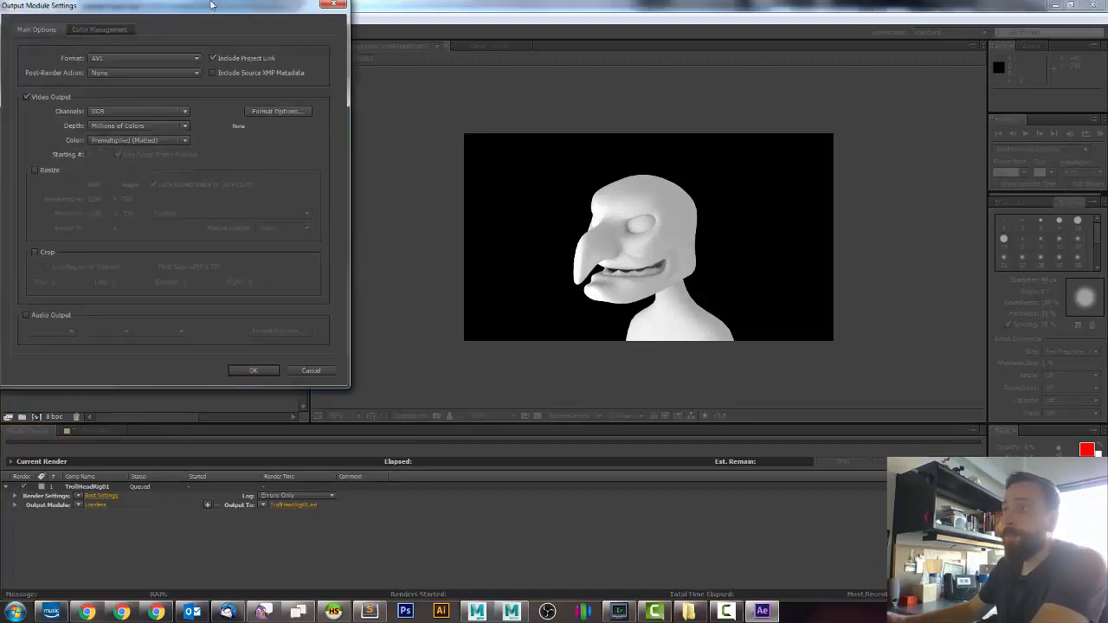
left_click_drag(194, 15, 361, 91)
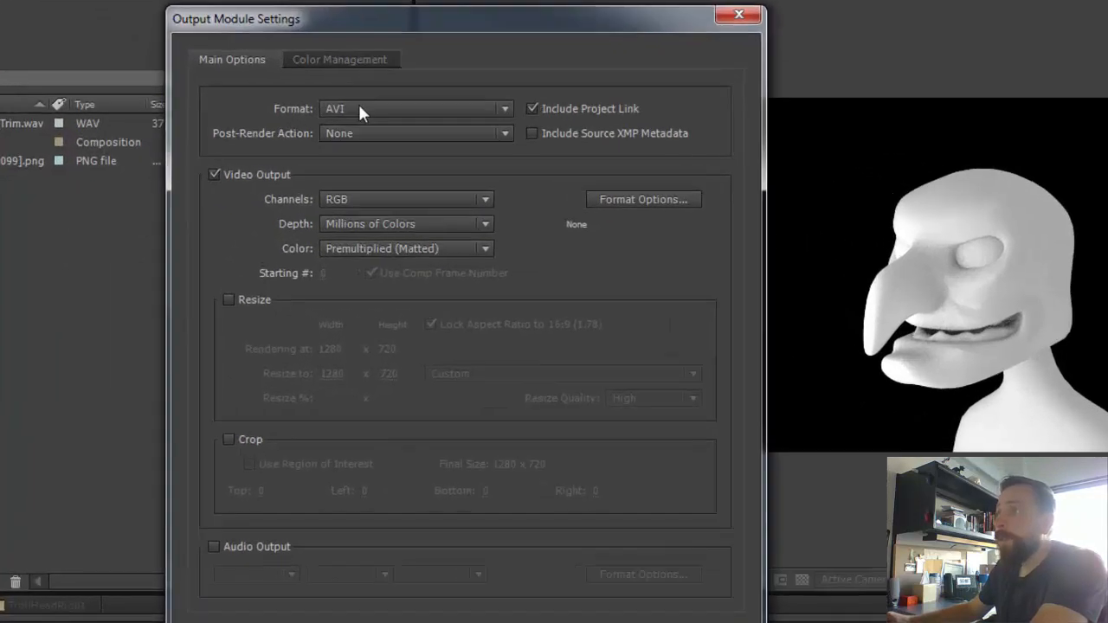
left_click(360, 108)
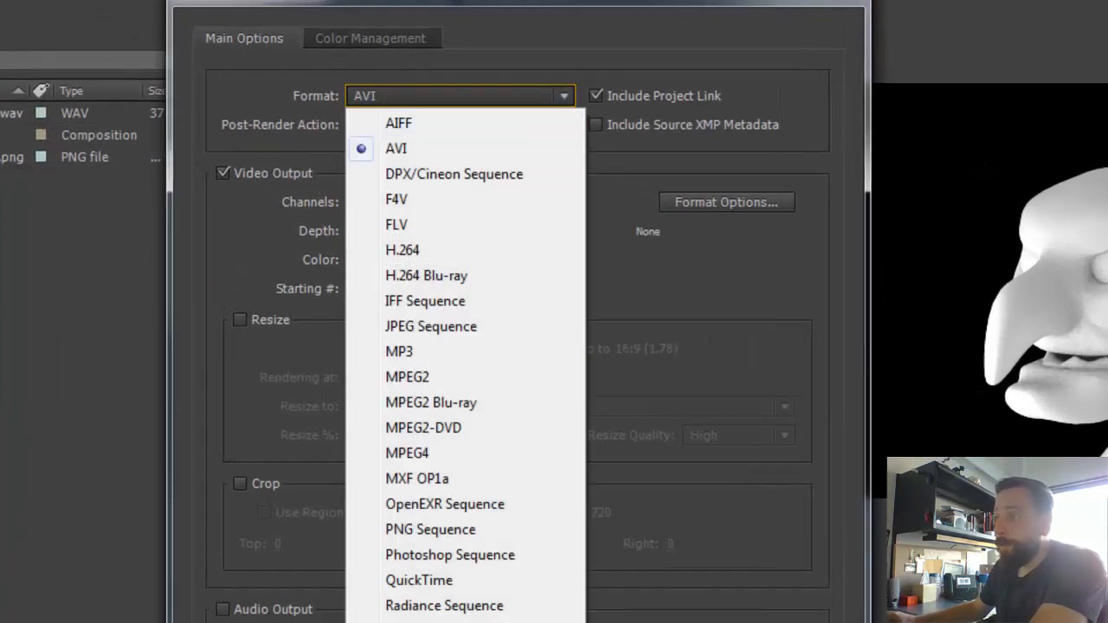
left_click(420, 582)
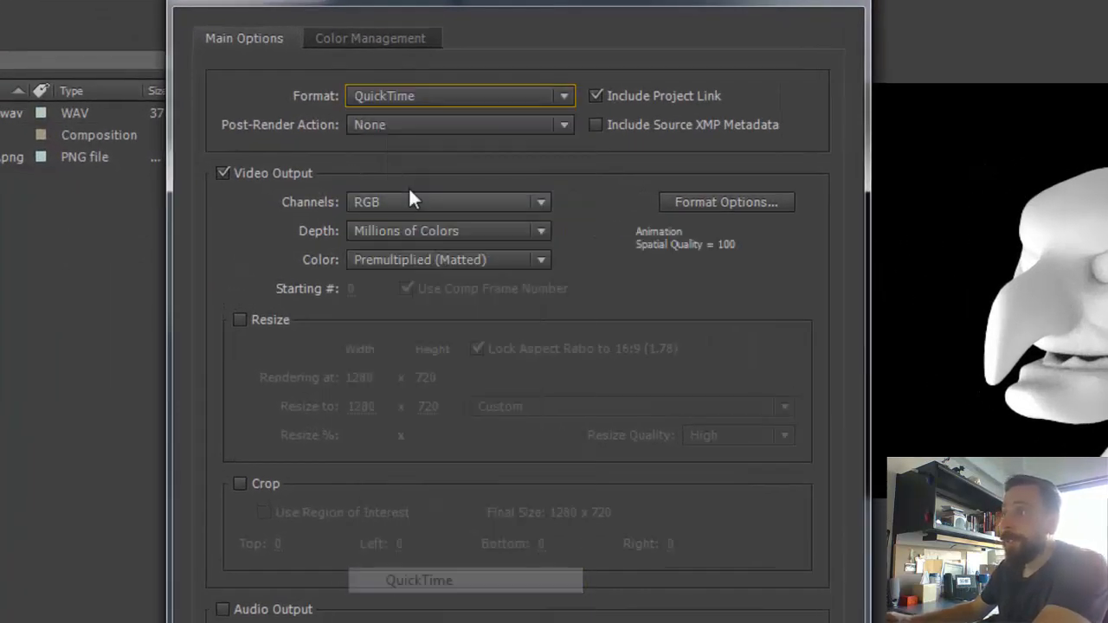
- Choose the Animation video codec in the QuickTime format options and accept them with quality at 100
left_click(710, 199)
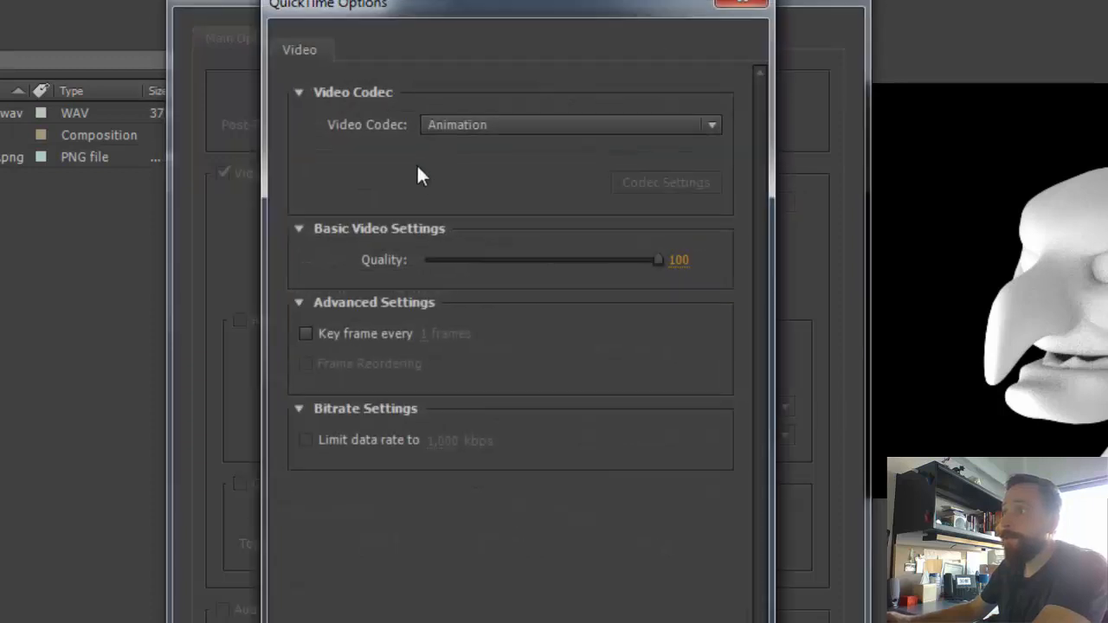
left_click(468, 128)
left_click(477, 155)
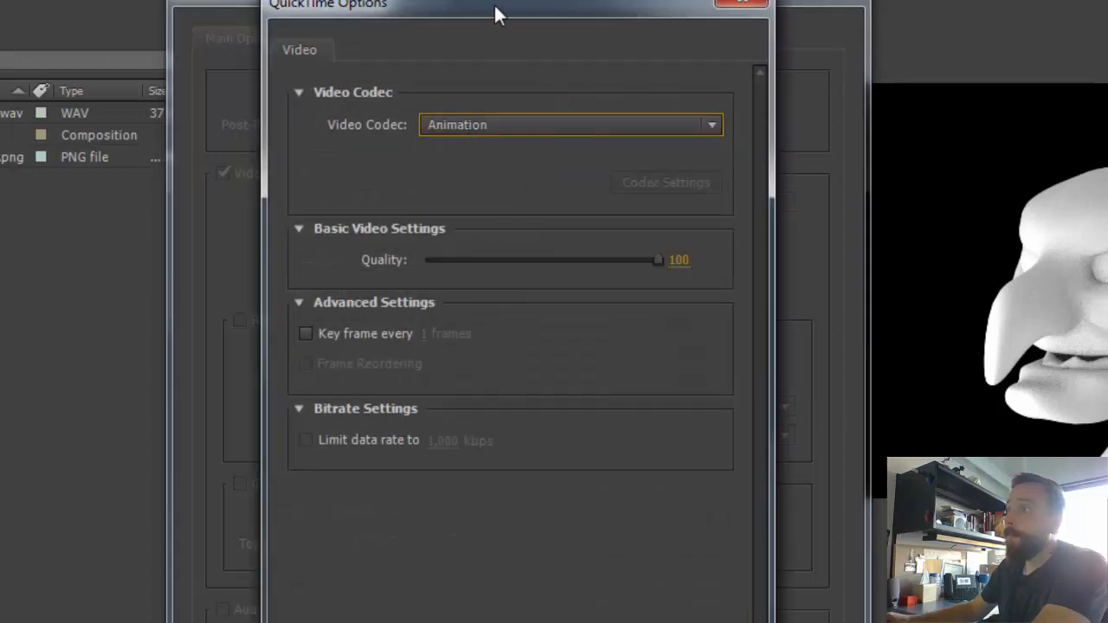
left_click_drag(494, 10, 553, 10)
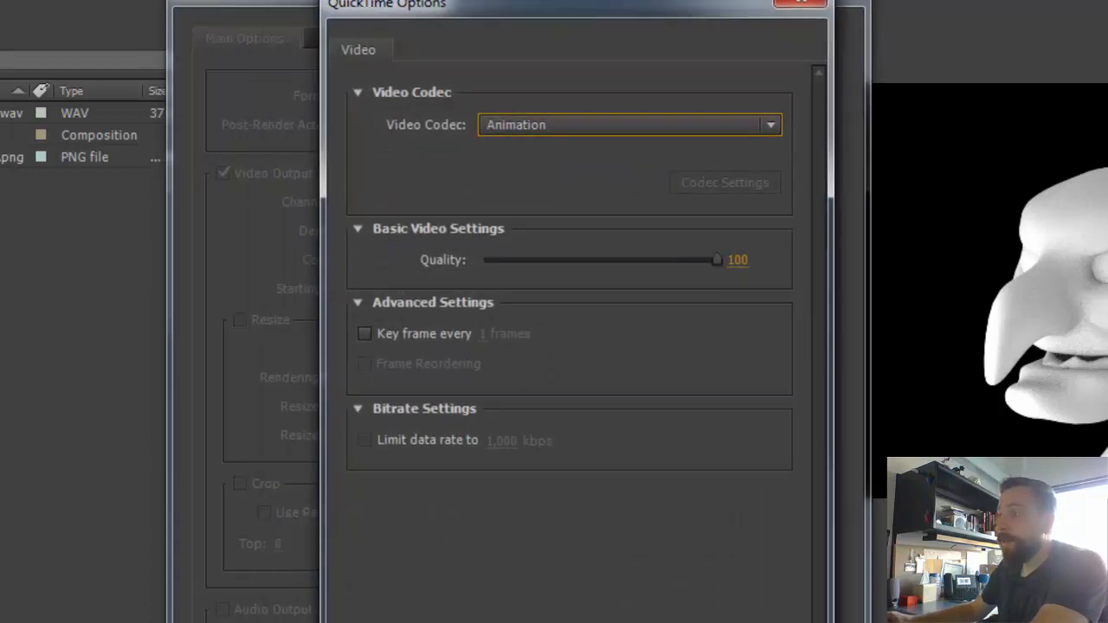
key("Return")
- Enable audio output at 48.000 kHz, 16 Bit, Stereo and accept the output module settings
left_click_drag(450, 2, 416, 2)
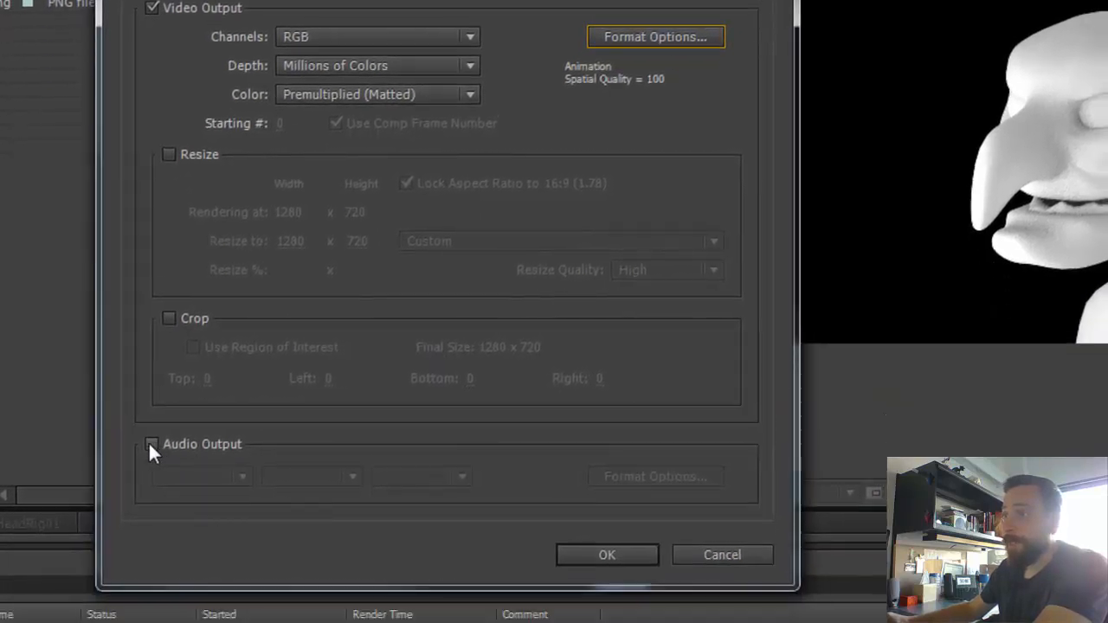
left_click(164, 599)
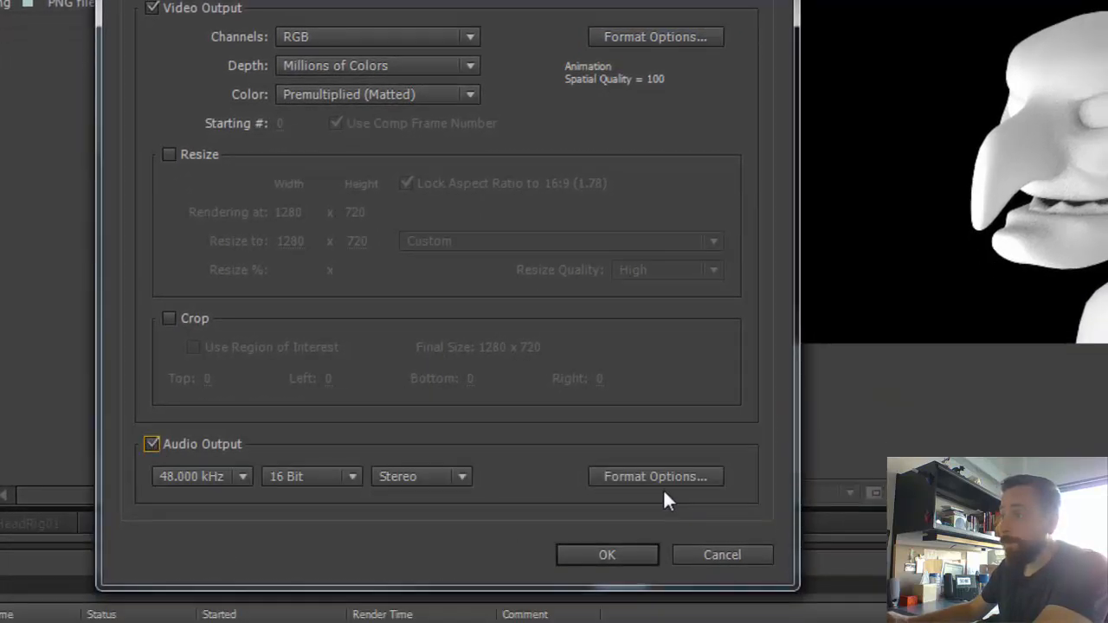
left_click(611, 555)
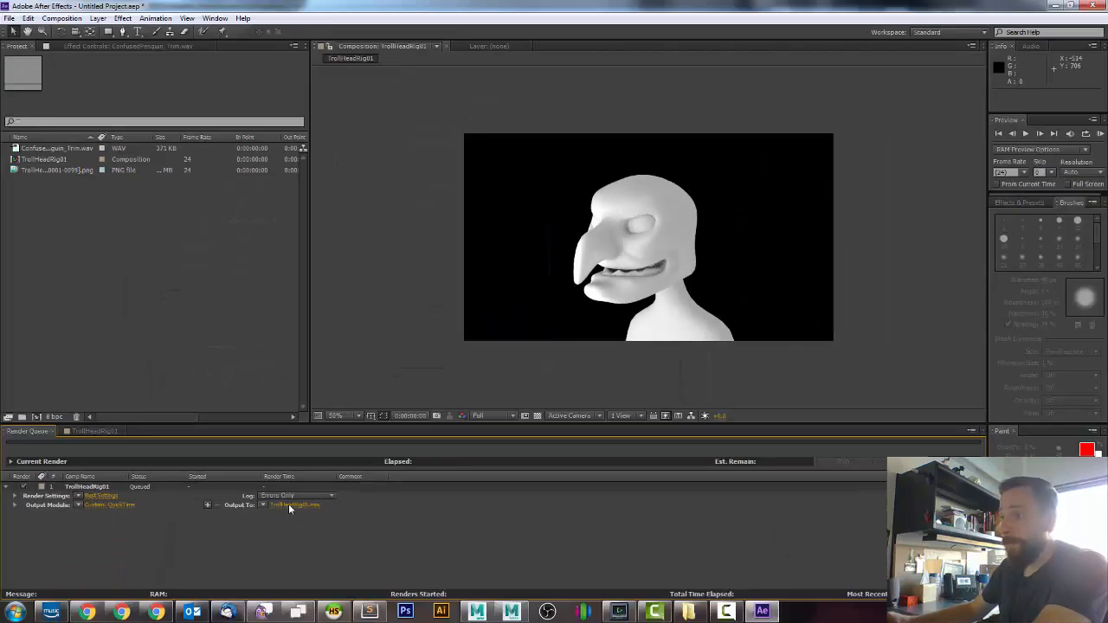
- Set the output file to TrollHeadRig01.mov in the Character_Demo images folder and start the render
left_click(290, 505)
double_click(204, 136)
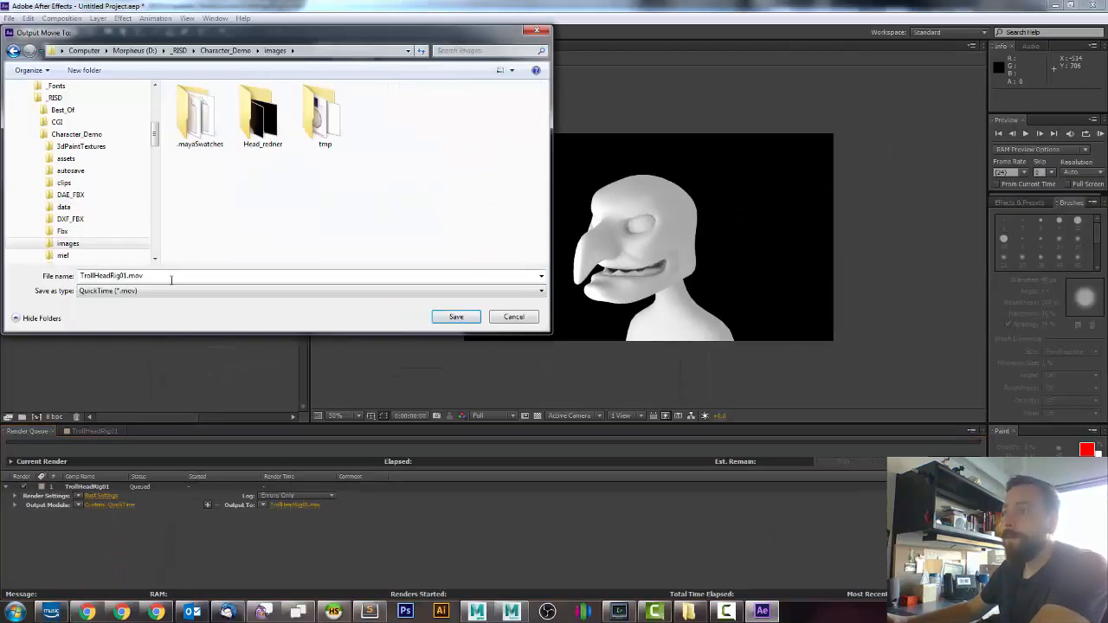
left_click(456, 316)
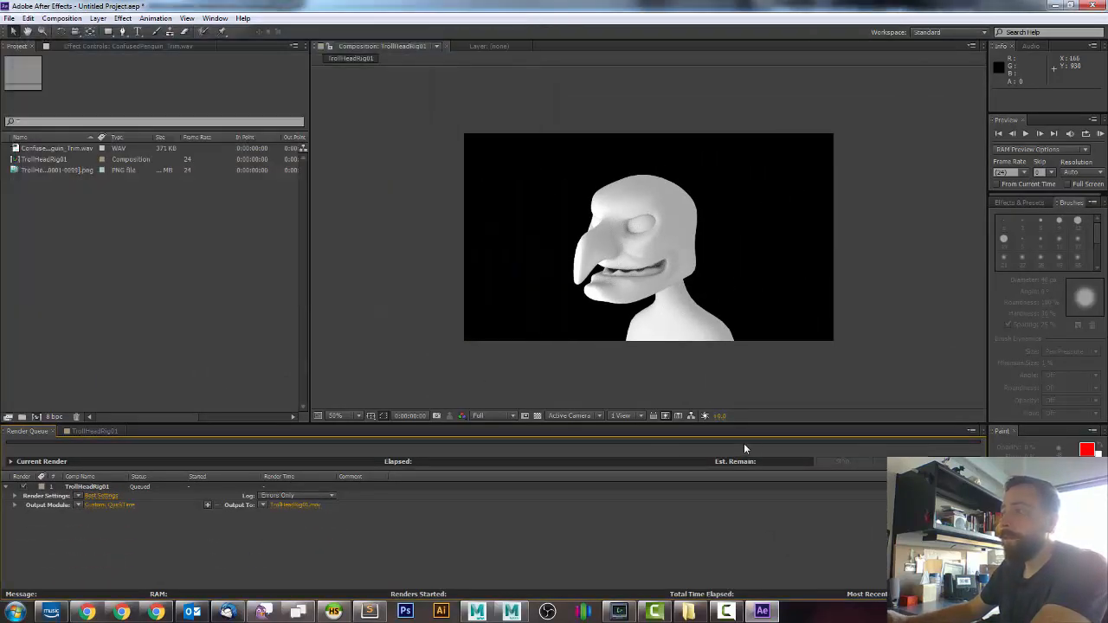
left_click(943, 462)
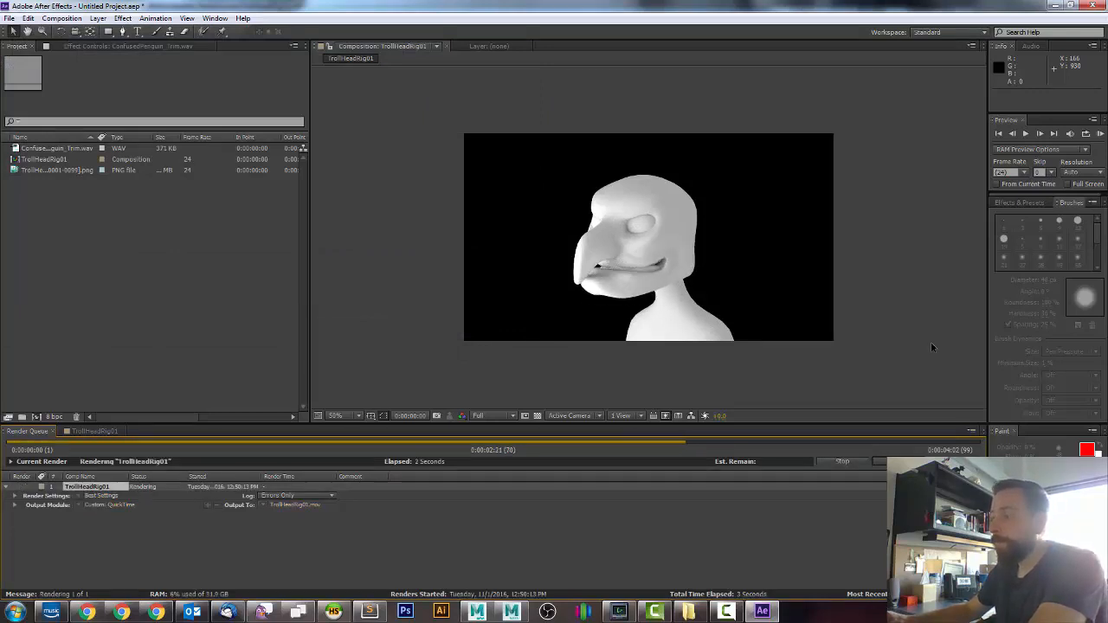
- Play the rendered TrollHeadRig01.mov from the Character_Demo images folder, and close the player and the folder window
left_click(689, 612)
left_click(327, 54)
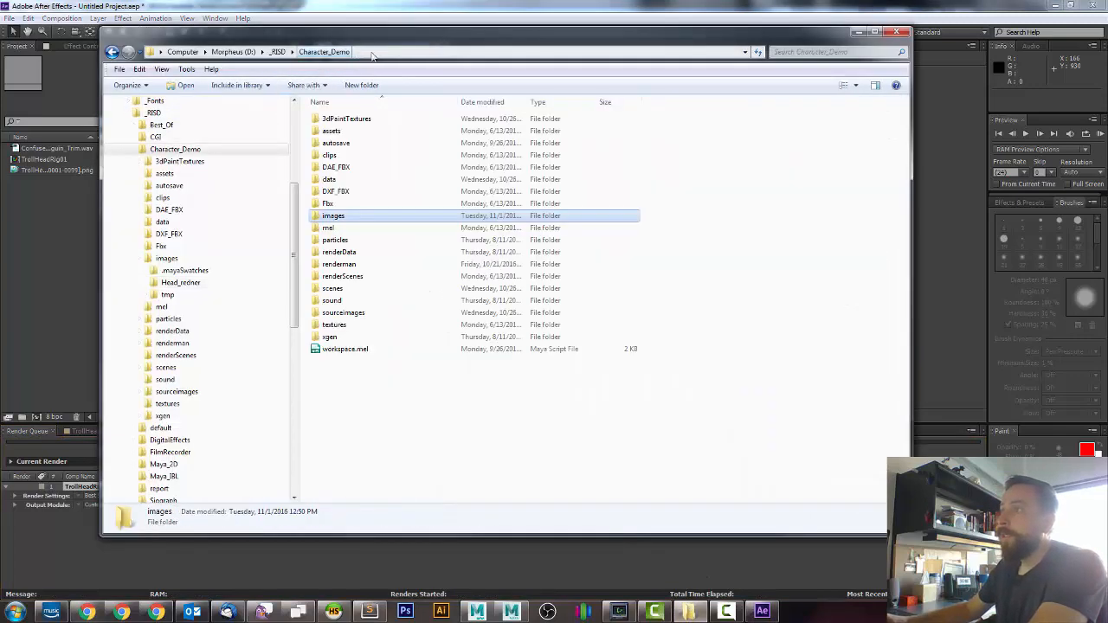
left_click(371, 52)
double_click(317, 217)
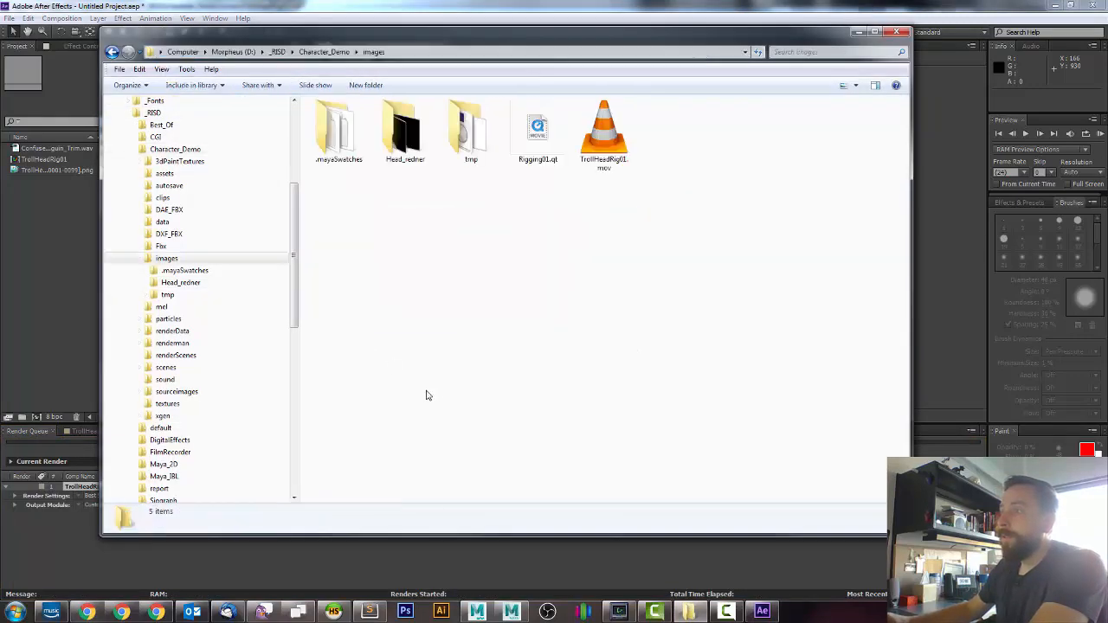
left_click(603, 137)
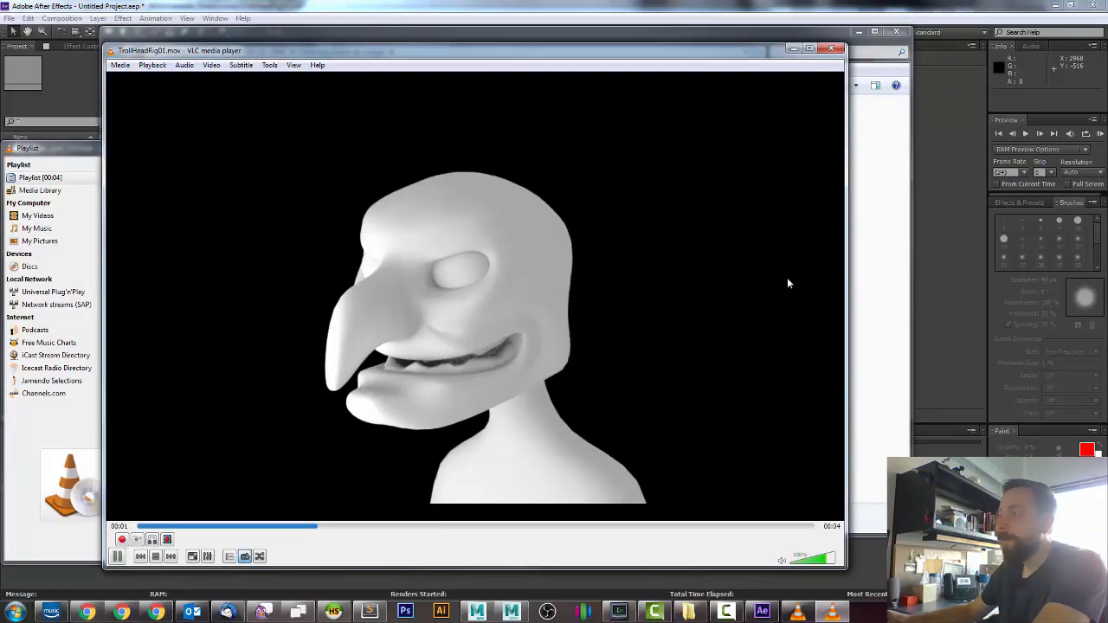
left_click(831, 48)
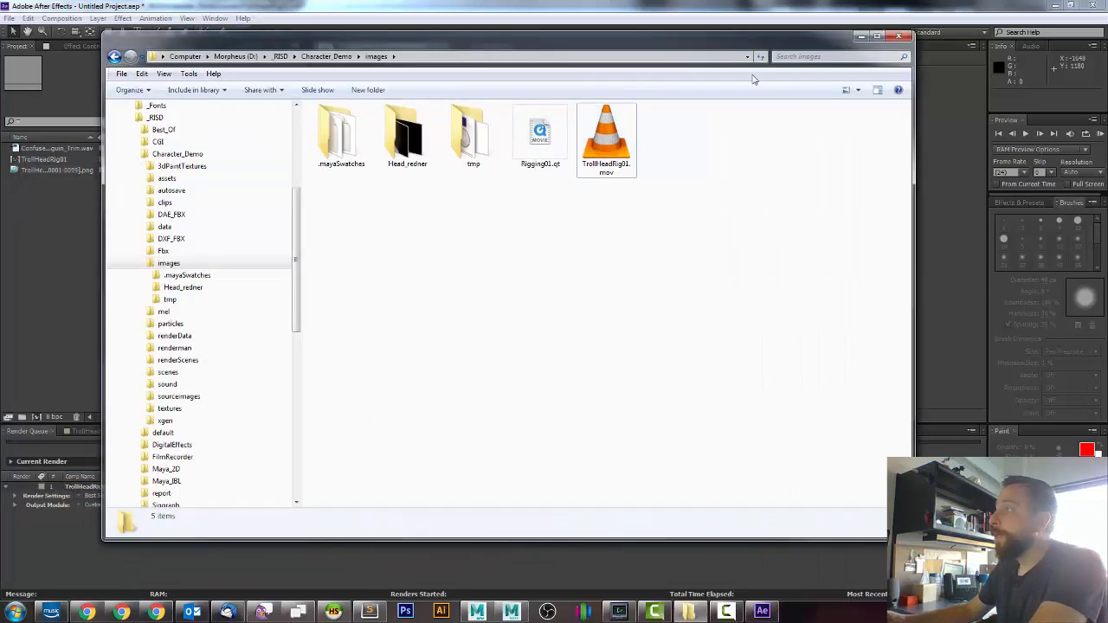
left_click(900, 33)
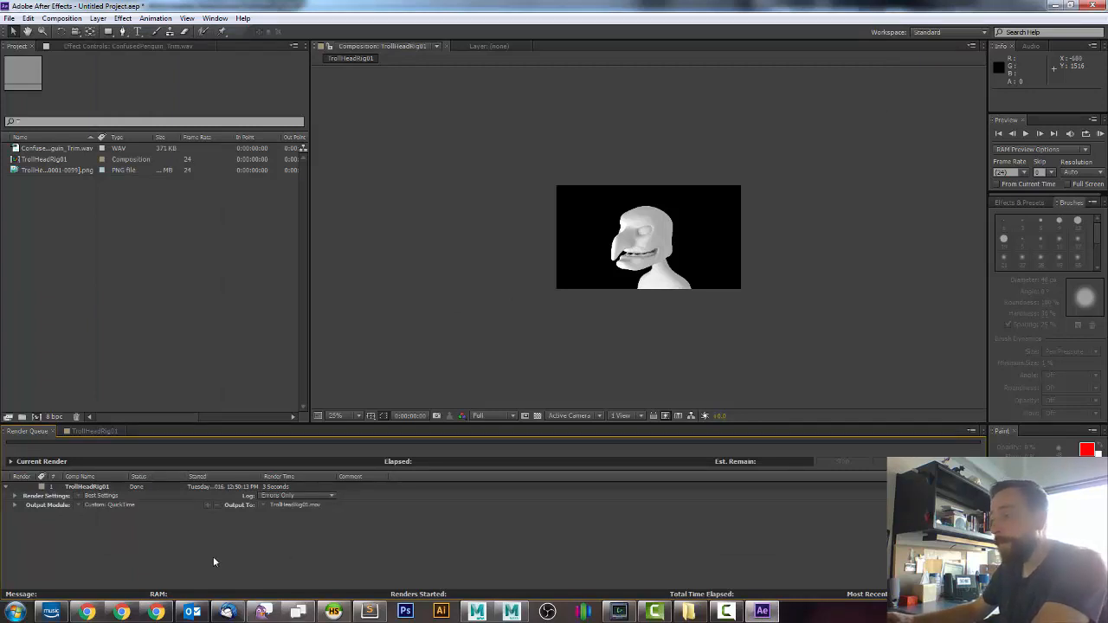
- Launch Adobe Premiere Pro CS6 and start a new project
left_click(14, 612)
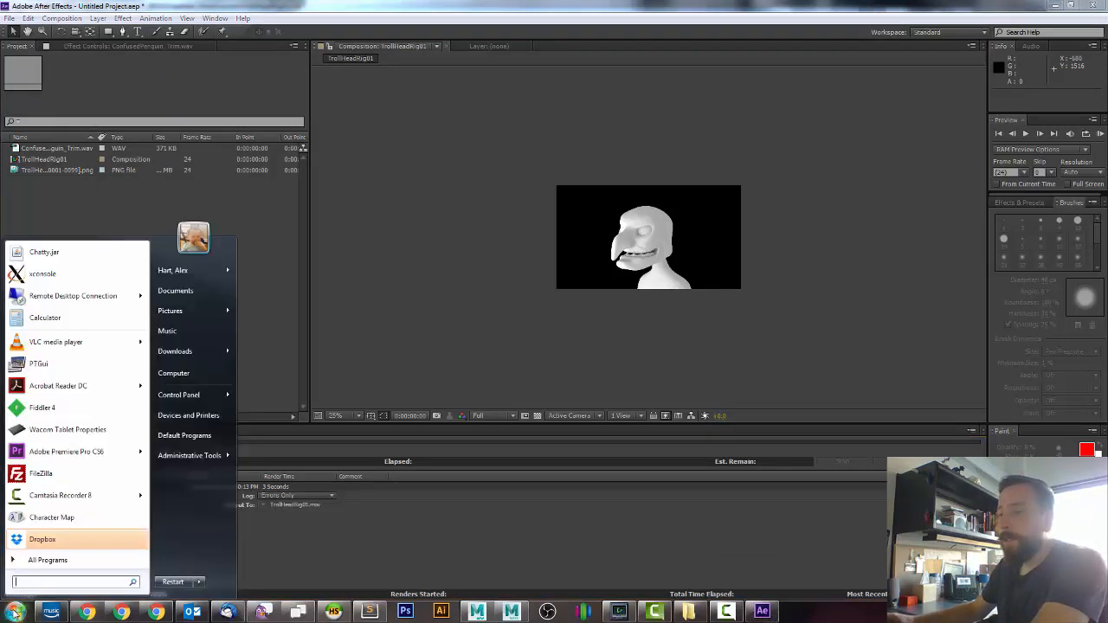
left_click(68, 455)
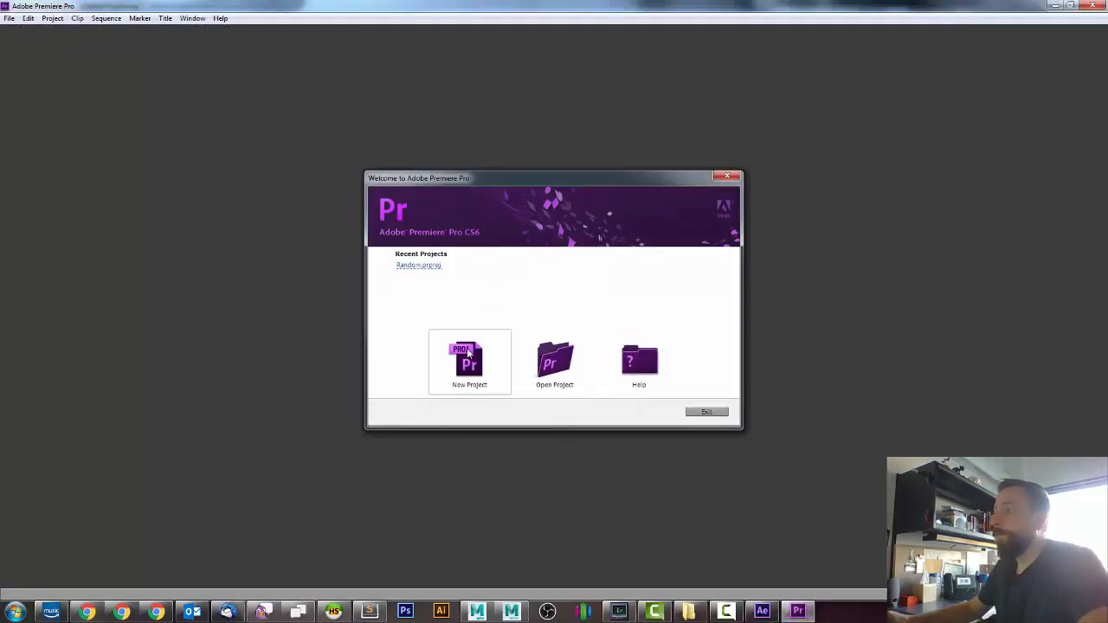
left_click(467, 352)
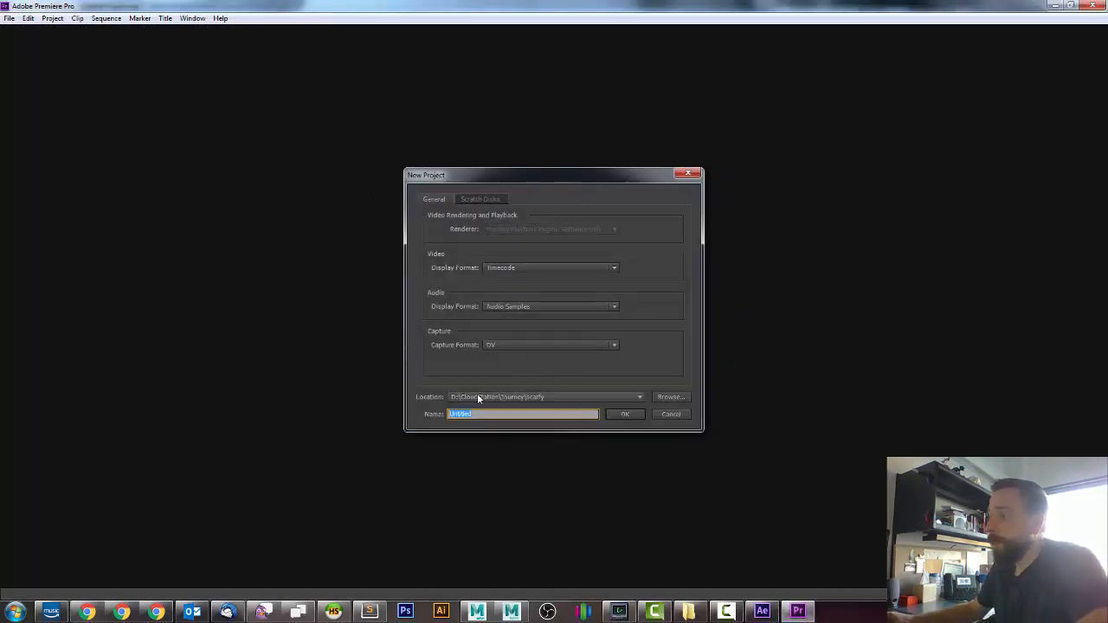
- Name the new Premiere Pro project CharacterDemo
left_click(530, 414)
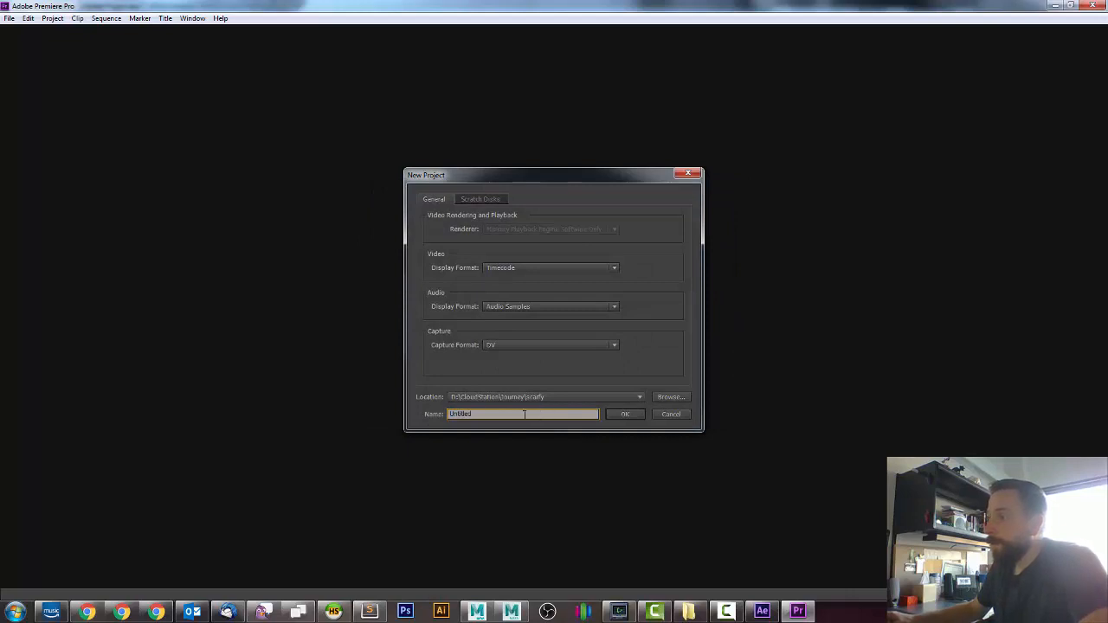
left_click_drag(525, 414, 368, 406)
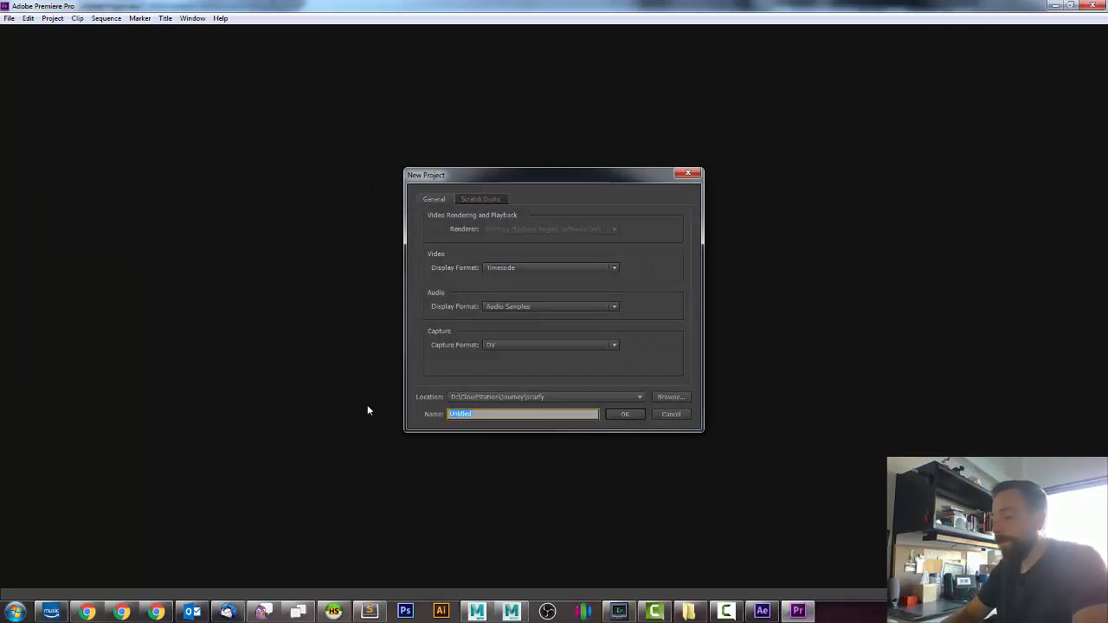
type("CharacterD")
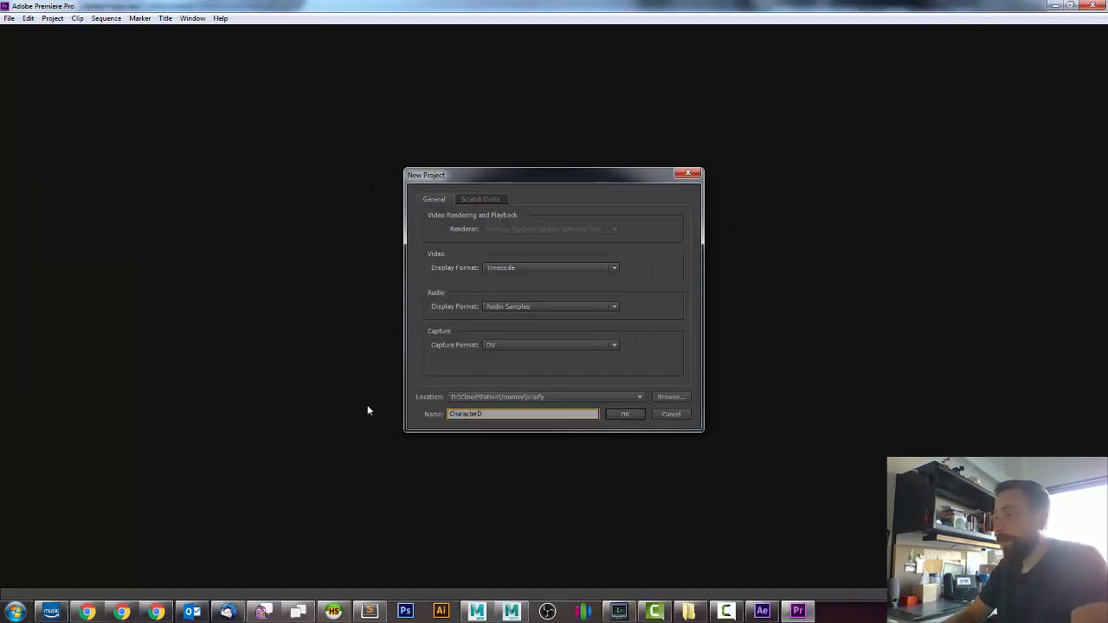
type("emo")
- Create a folder named Premiere in D:\_RISD, set it as the project location, and create the project
left_click(670, 397)
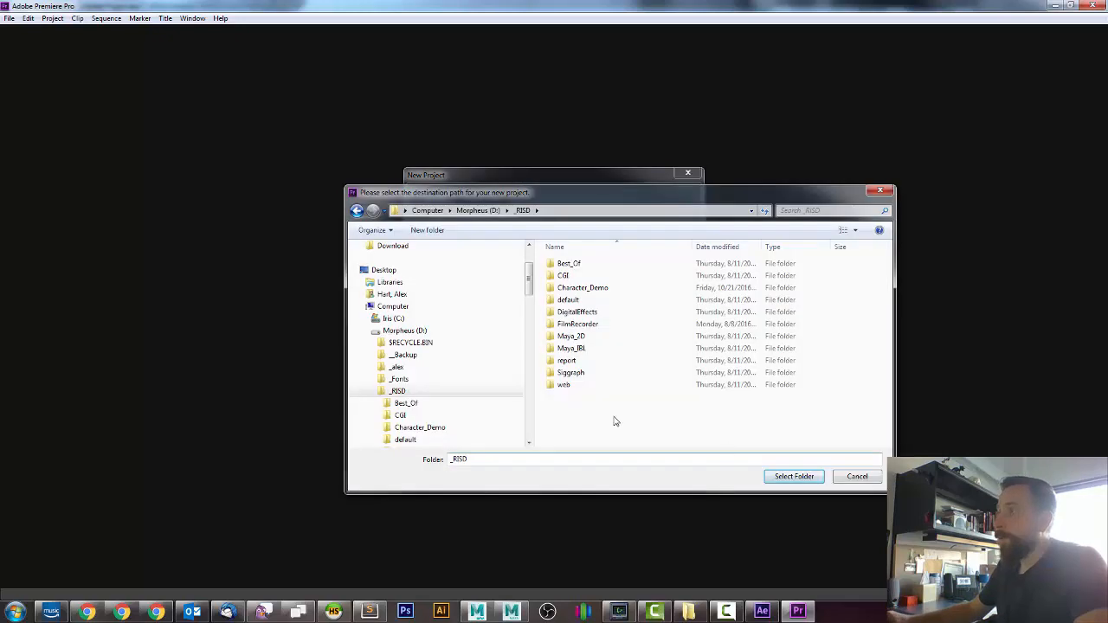
left_click(427, 232)
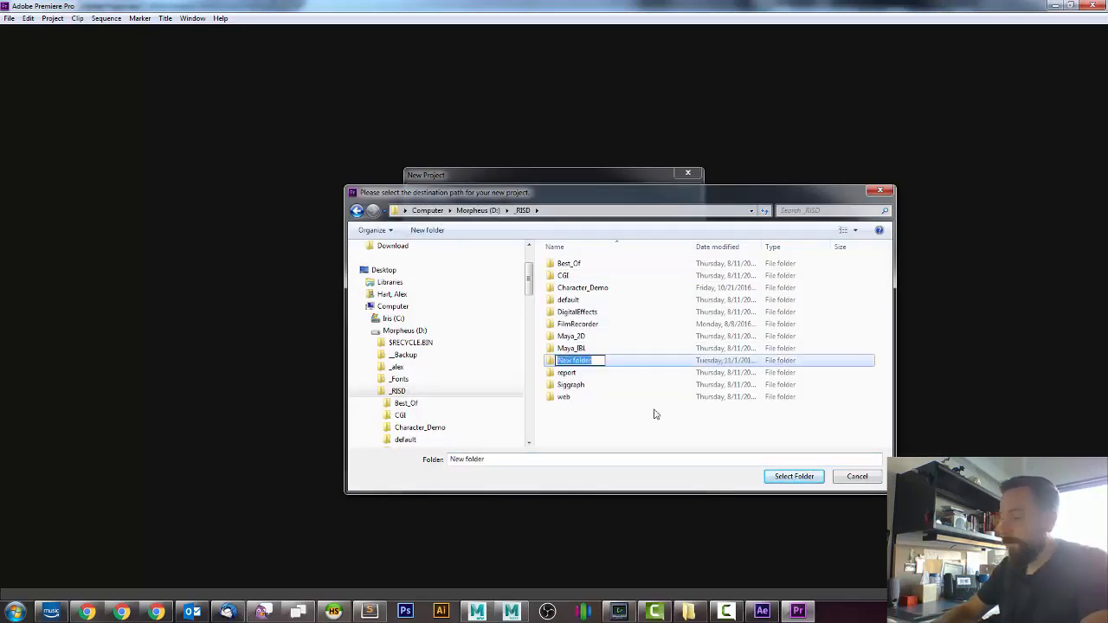
type("Premiere")
key("Return")
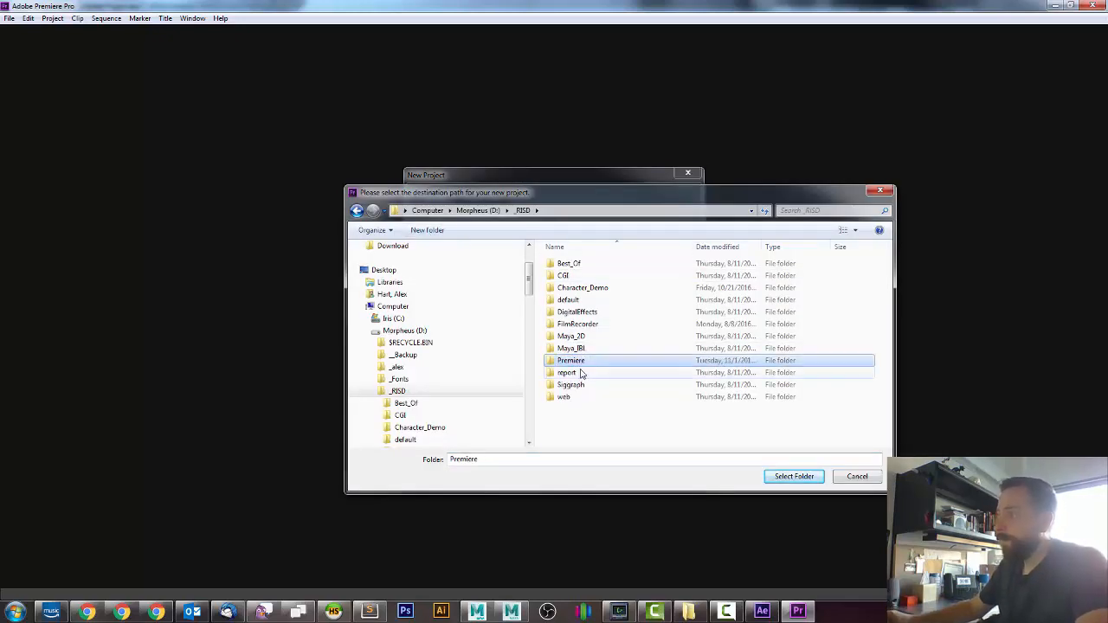
double_click(555, 361)
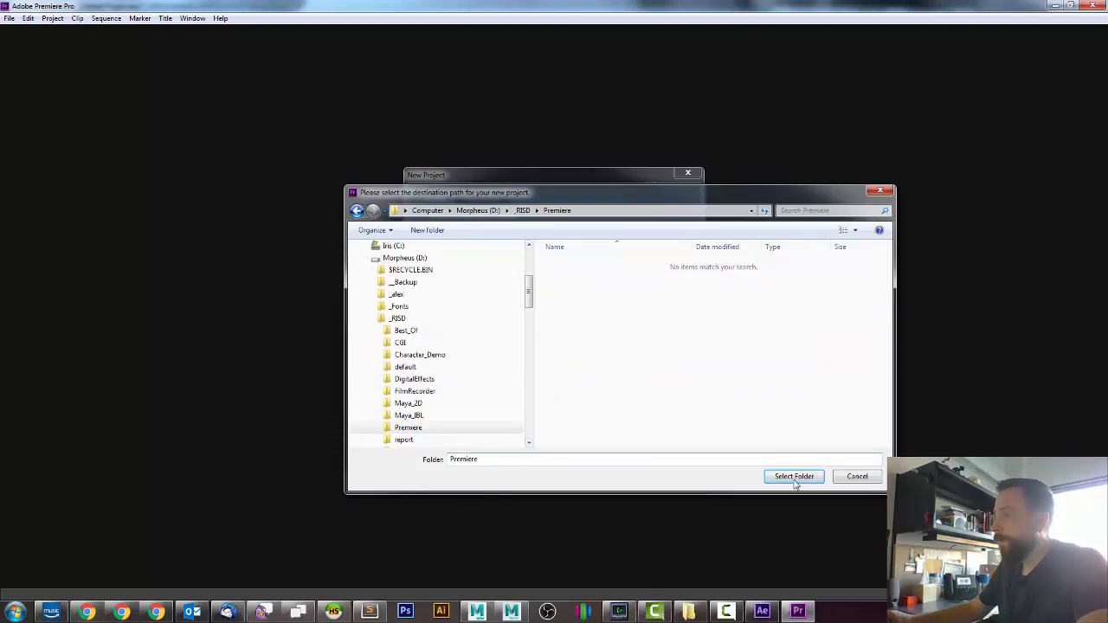
left_click(794, 481)
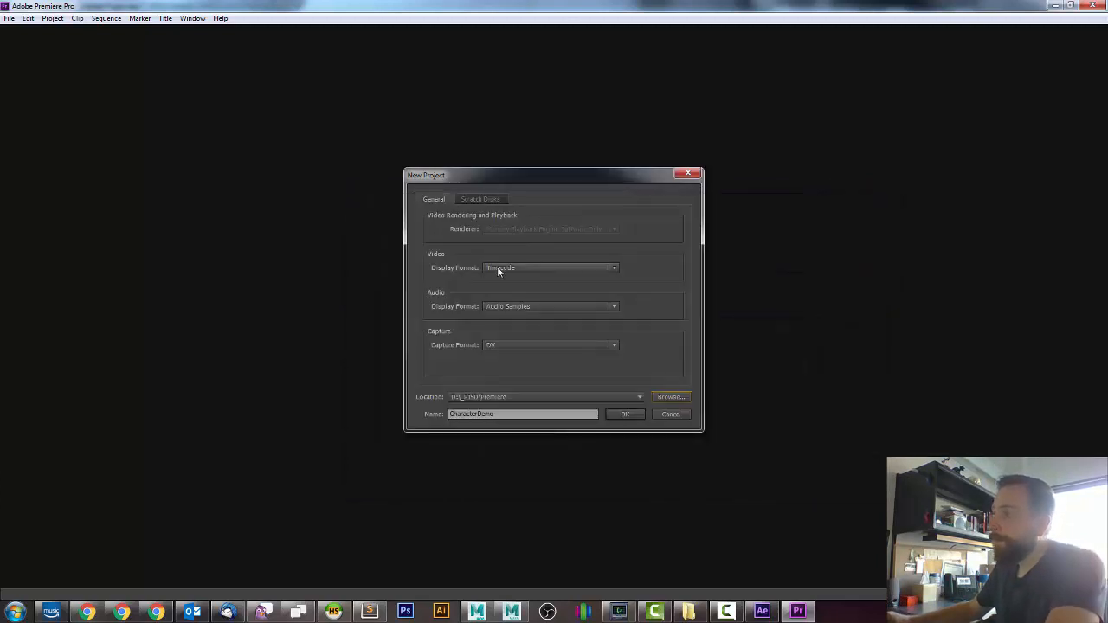
left_click(625, 413)
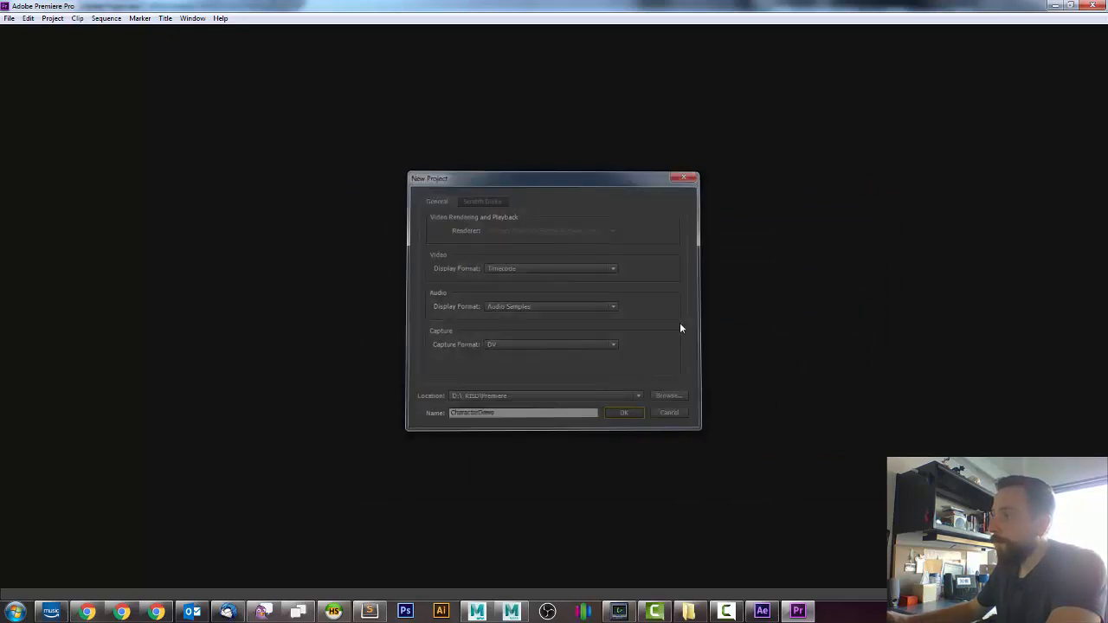
- Create a new sequence from the Digital SLR 720p preset DSLR 720p24
left_click_drag(465, 104, 439, 95)
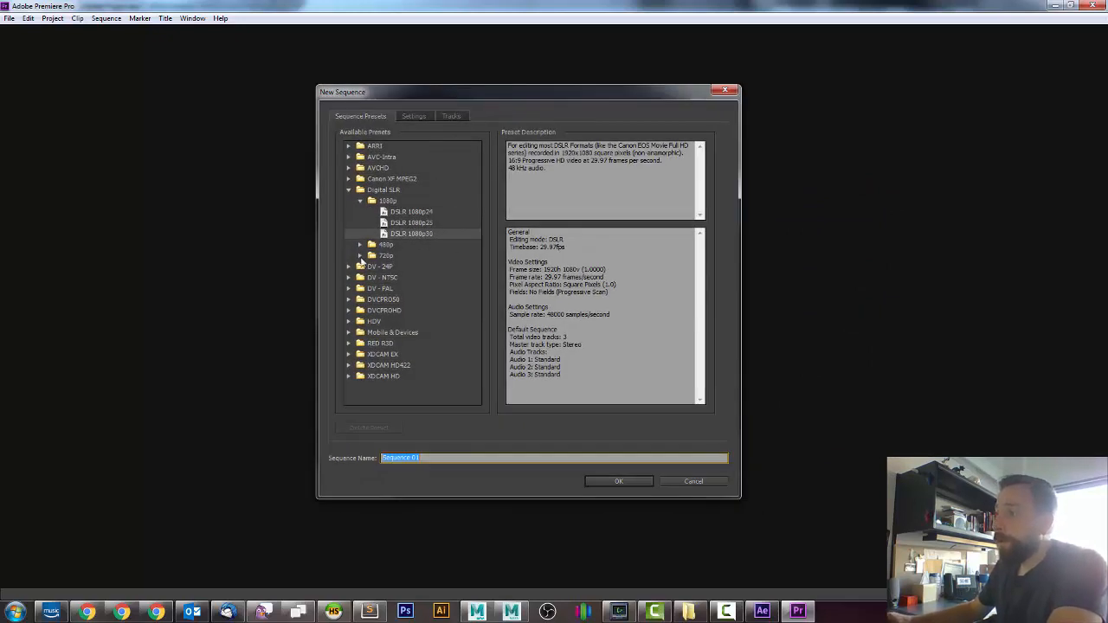
left_click(370, 255)
left_click(361, 257)
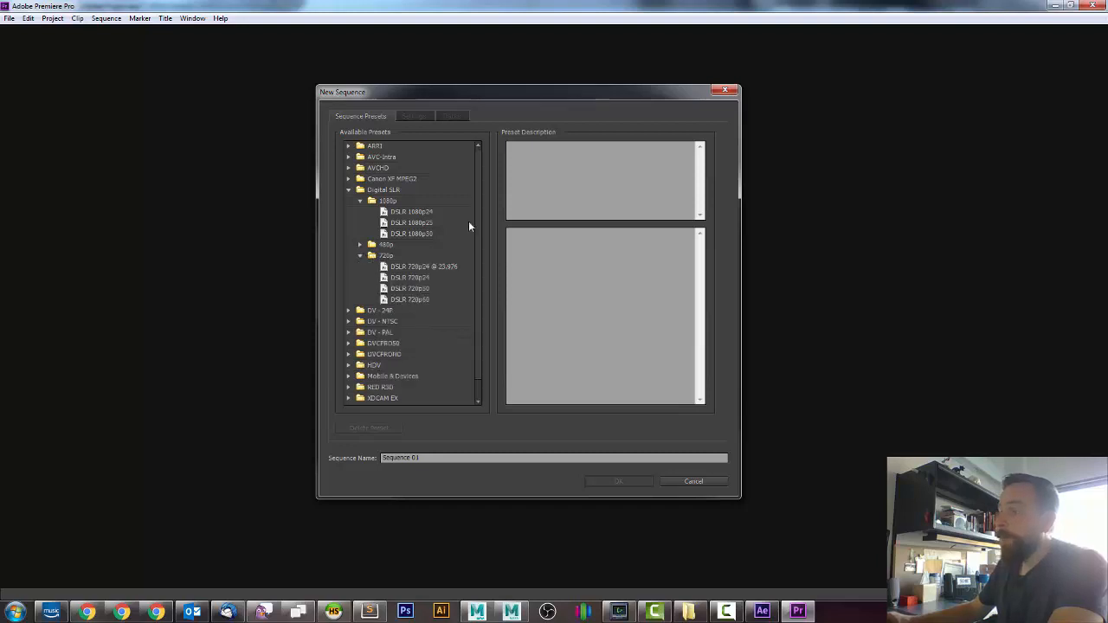
left_click(418, 278)
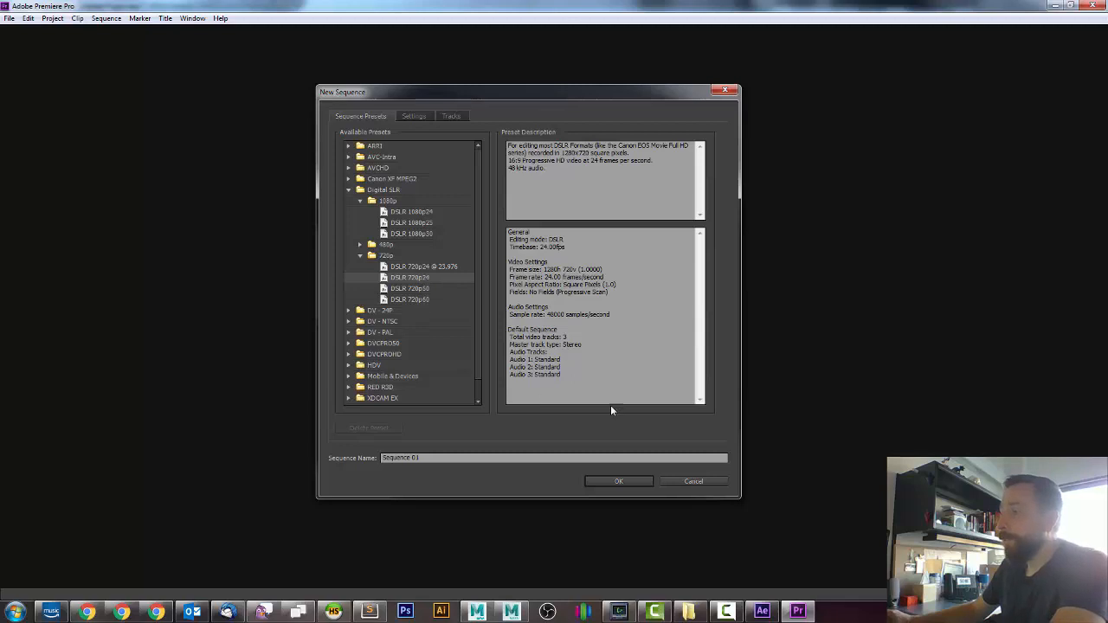
left_click(605, 482)
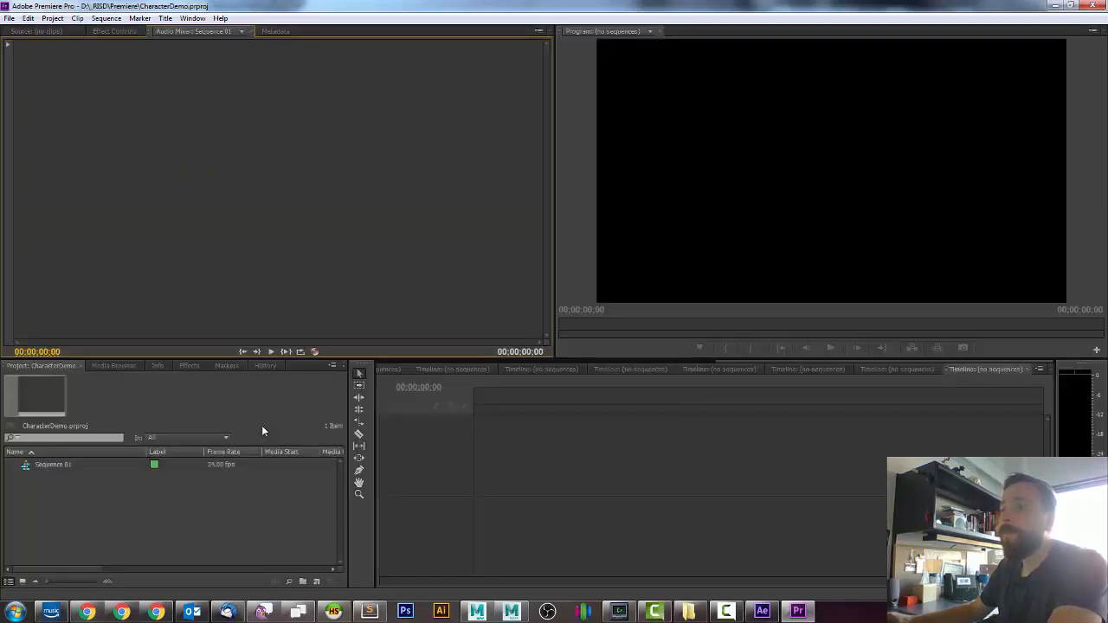
- Import the PNG files starting with TrollHeadRig01.0001.png from the Head_redner images folder as an image sequence
left_click(9, 18)
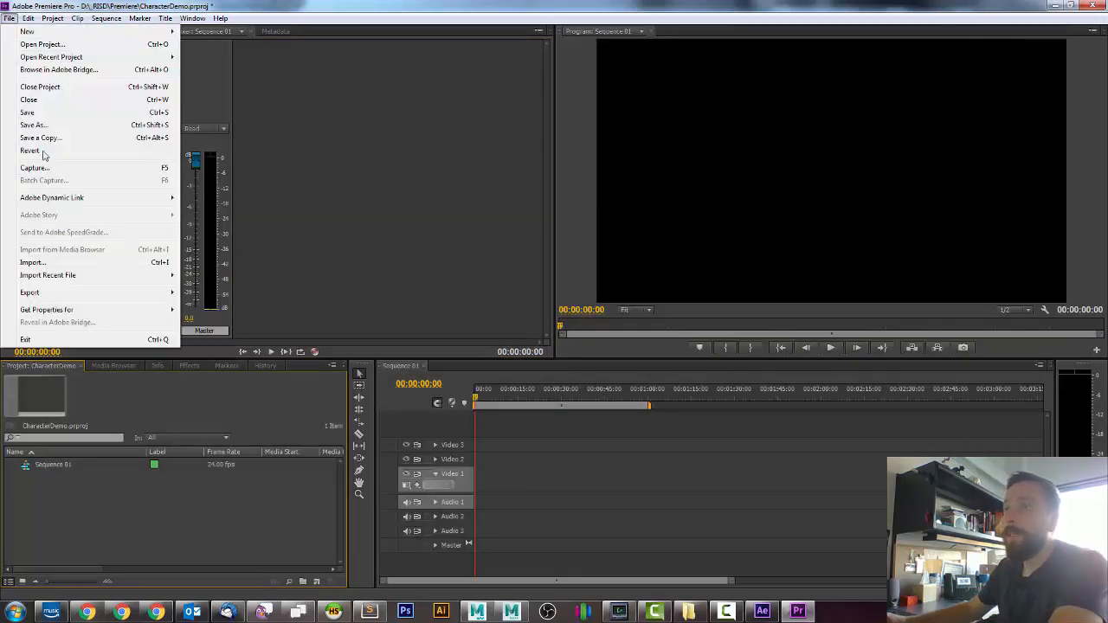
left_click(33, 262)
double_click(422, 173)
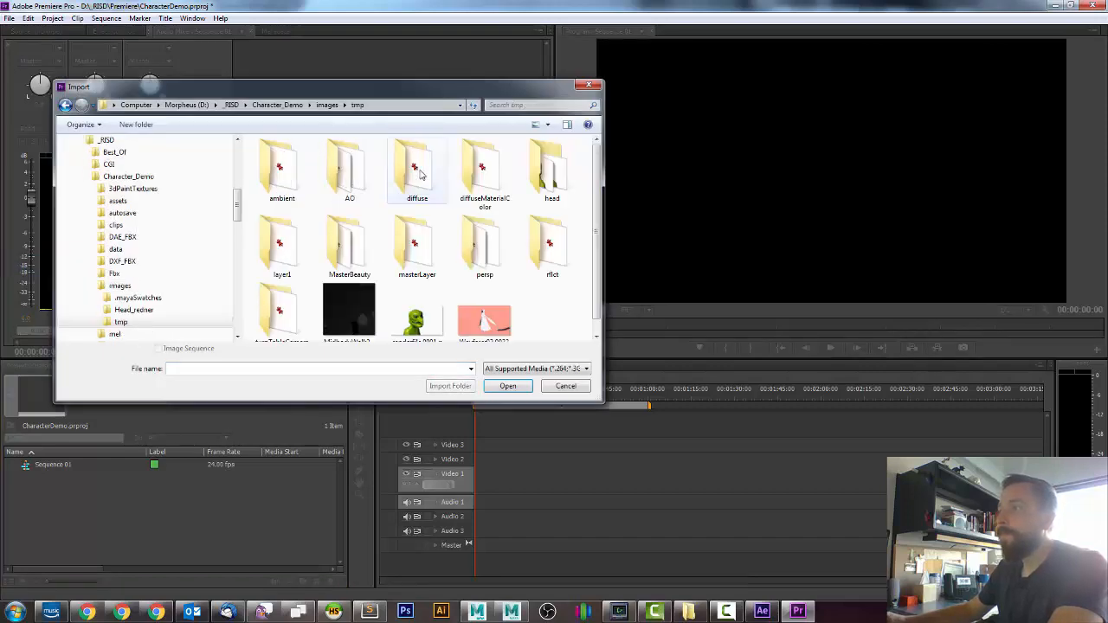
left_click(327, 104)
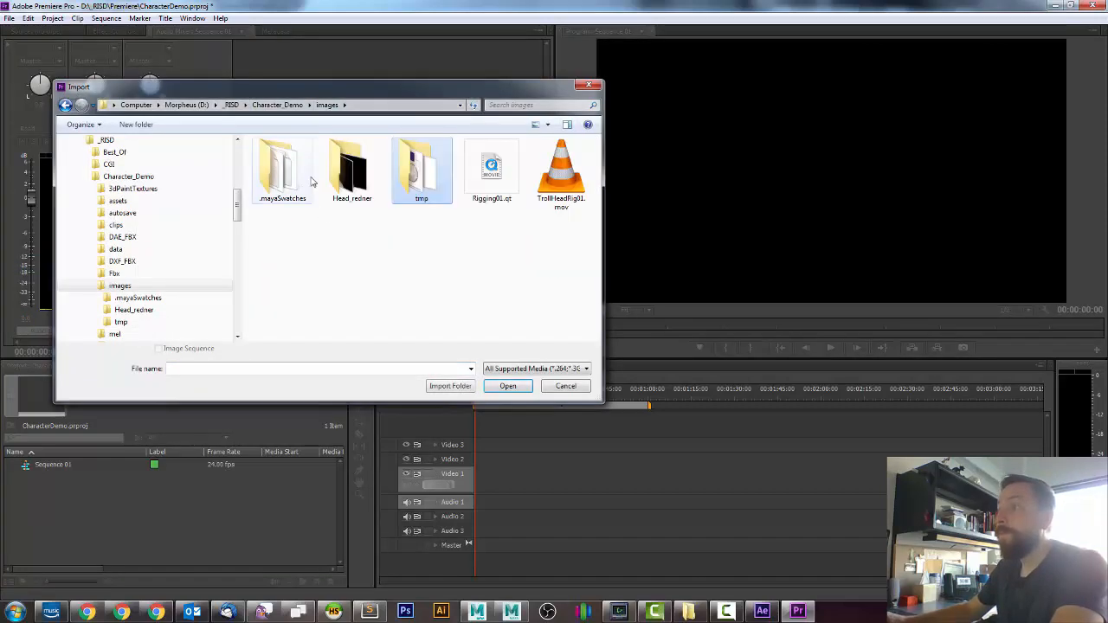
double_click(349, 165)
left_click(285, 162)
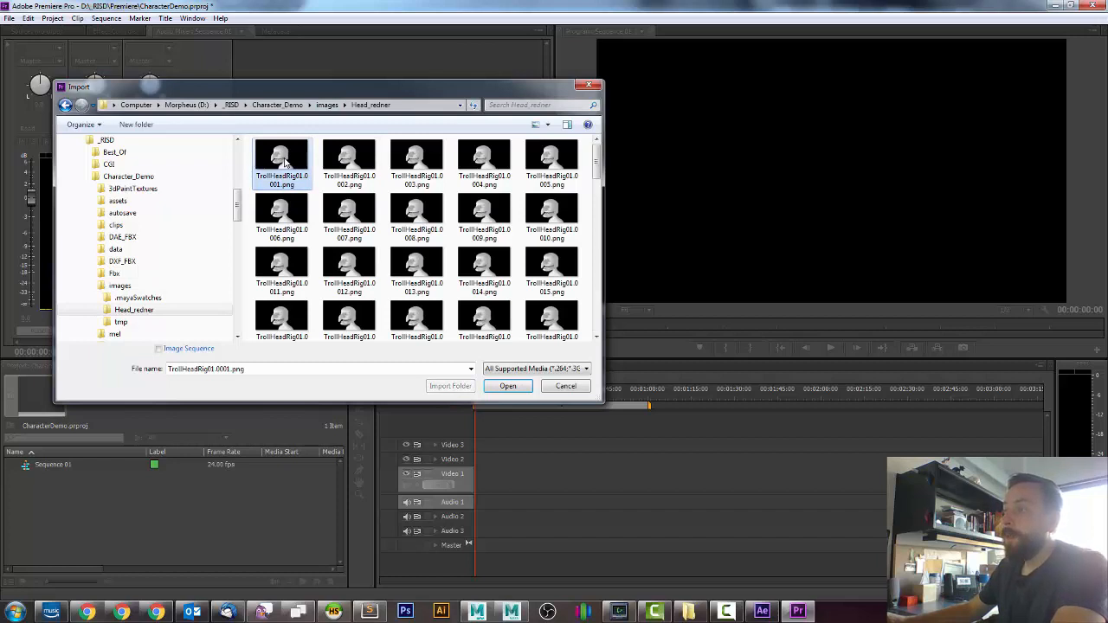
left_click(158, 349)
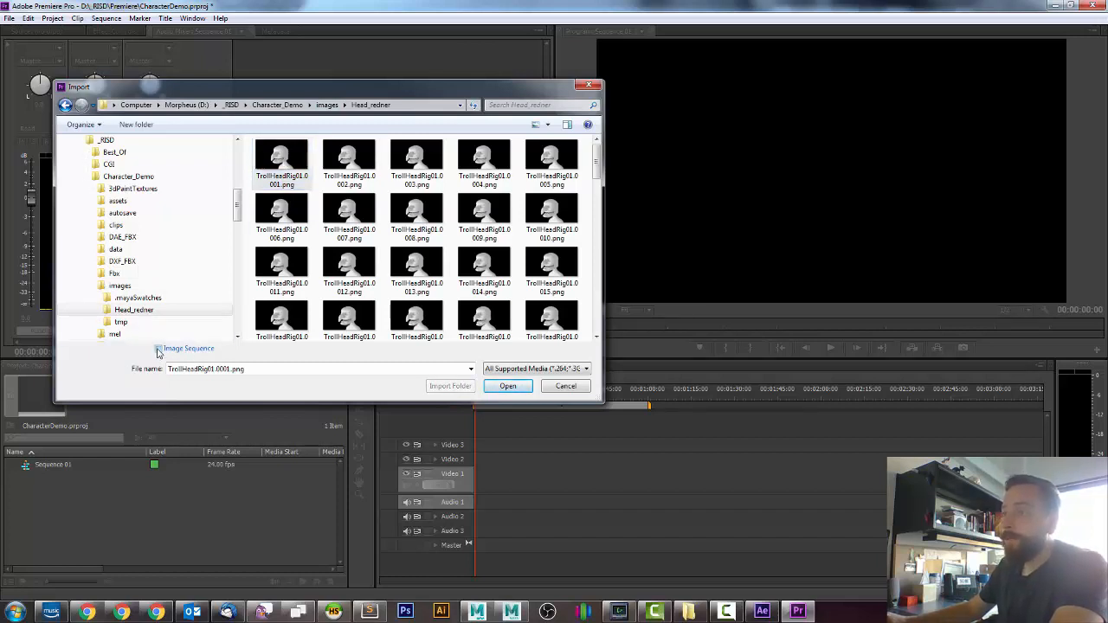
left_click(508, 386)
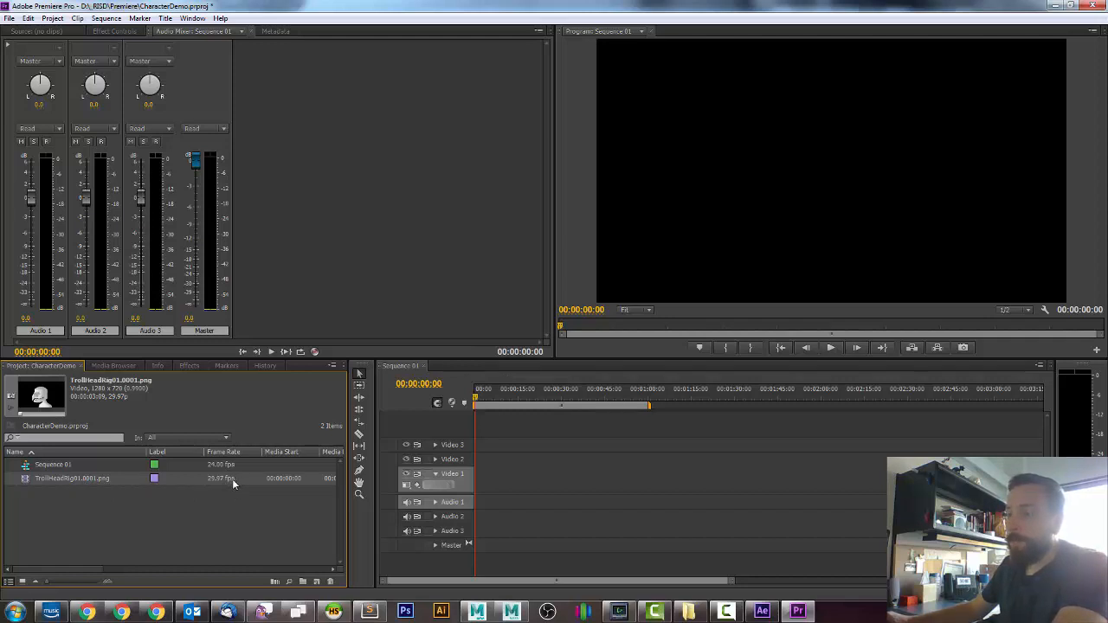
- Interpret the imported troll head footage with an assumed frame rate of 24 fps
right_click(71, 484)
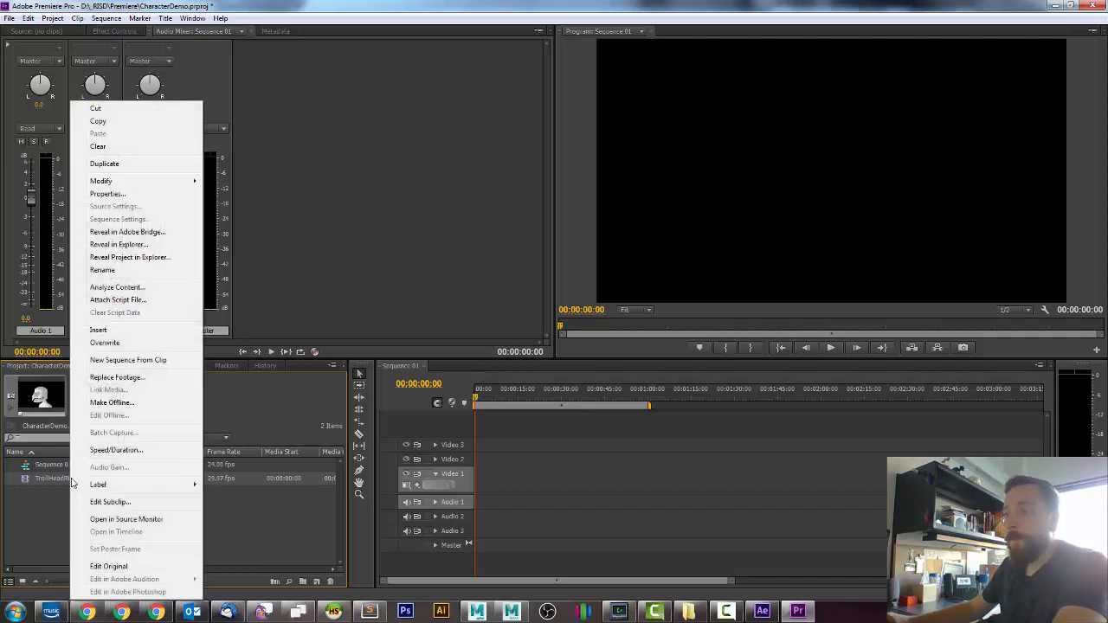
mouse_move(75, 485)
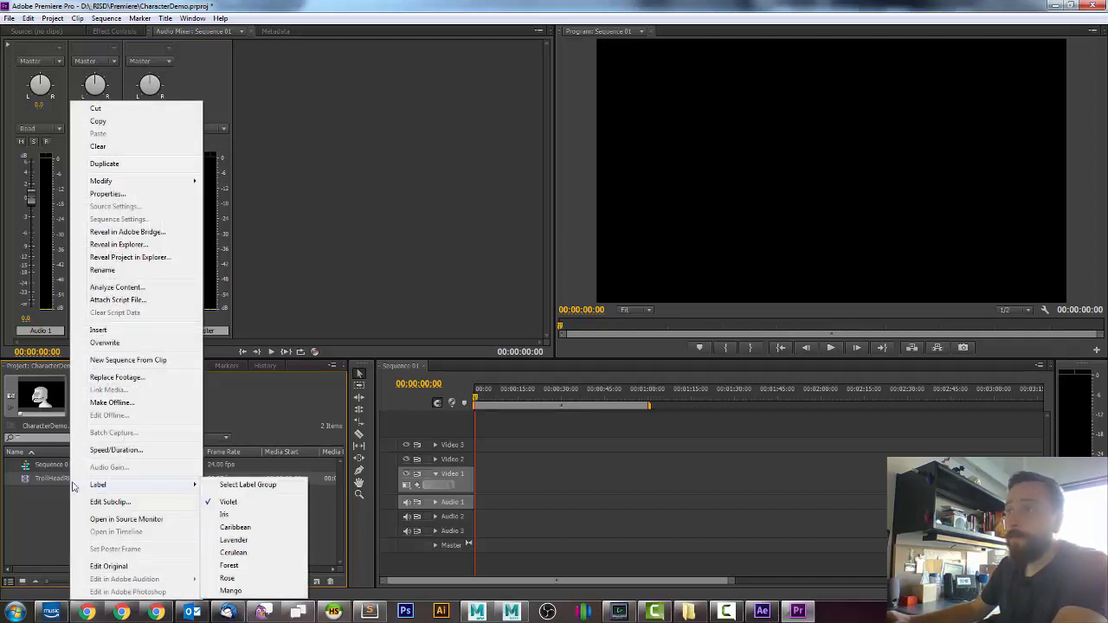
mouse_move(110, 185)
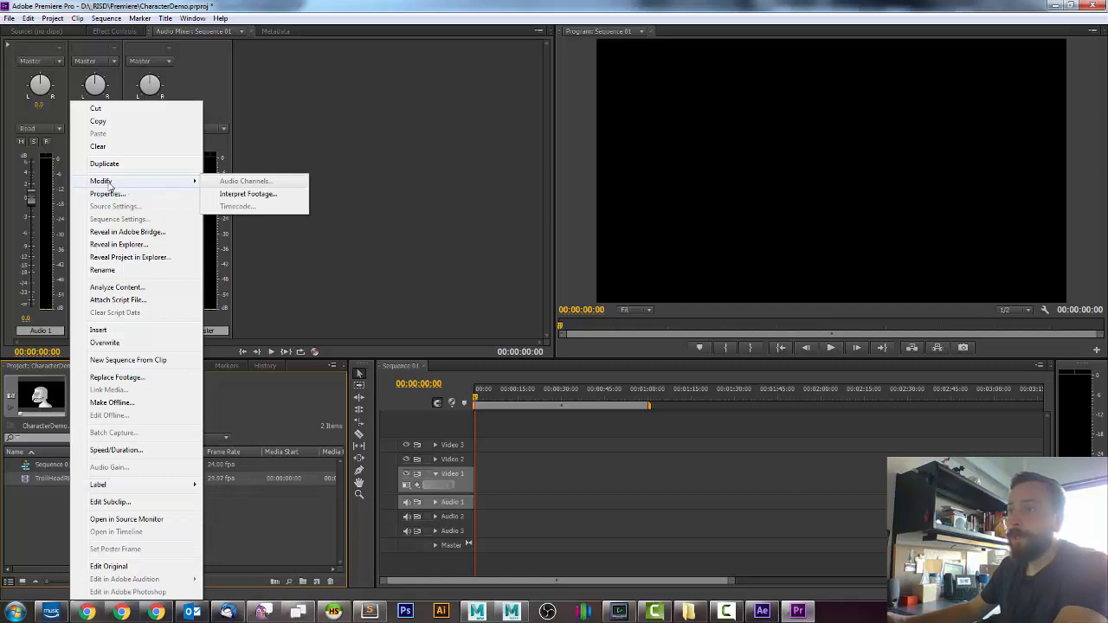
left_click(231, 196)
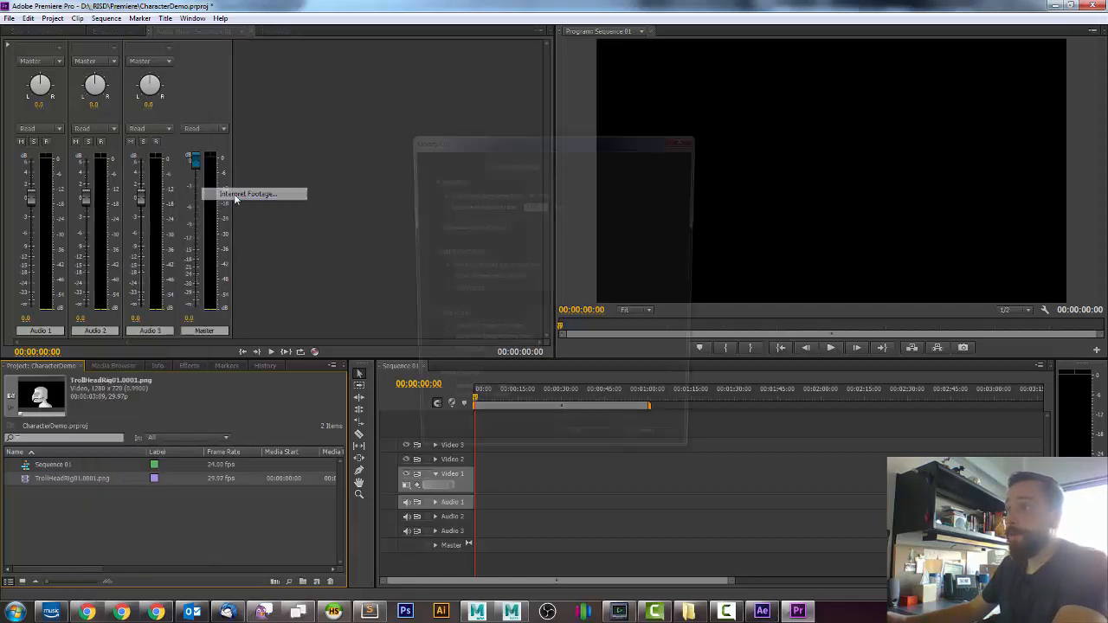
left_click(253, 199)
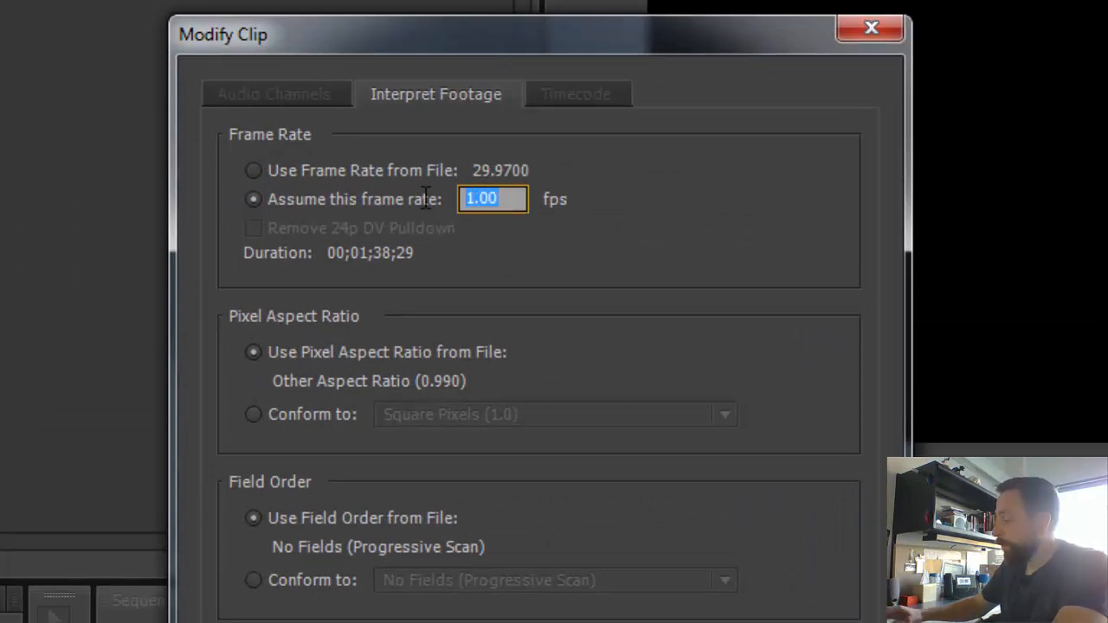
type("4")
key("BackSpace")
type("24")
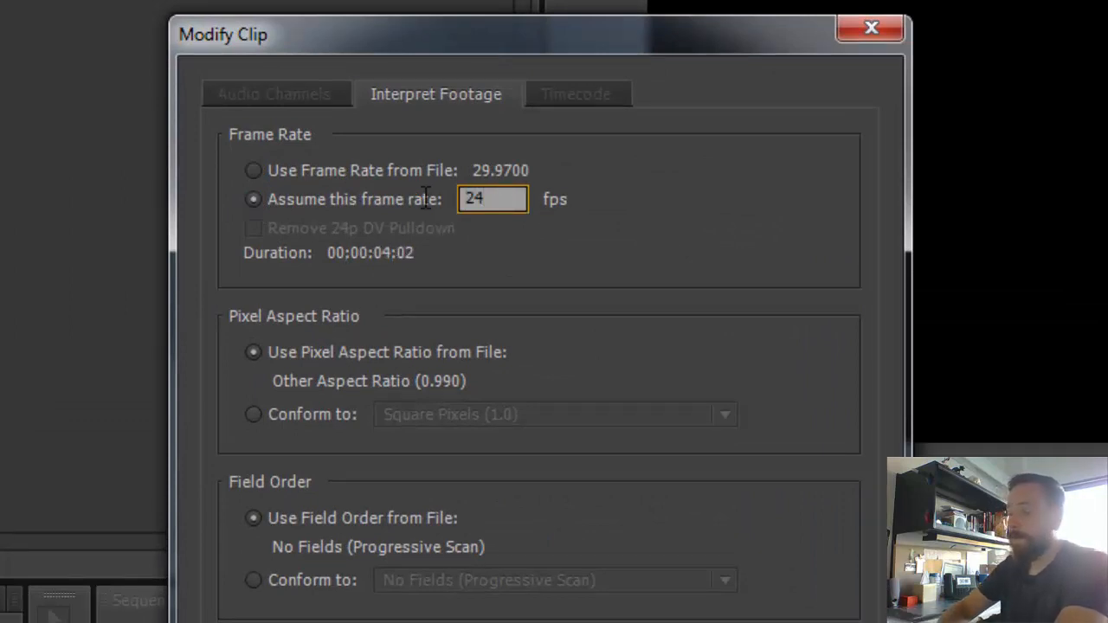
key("Tab")
key("Return")
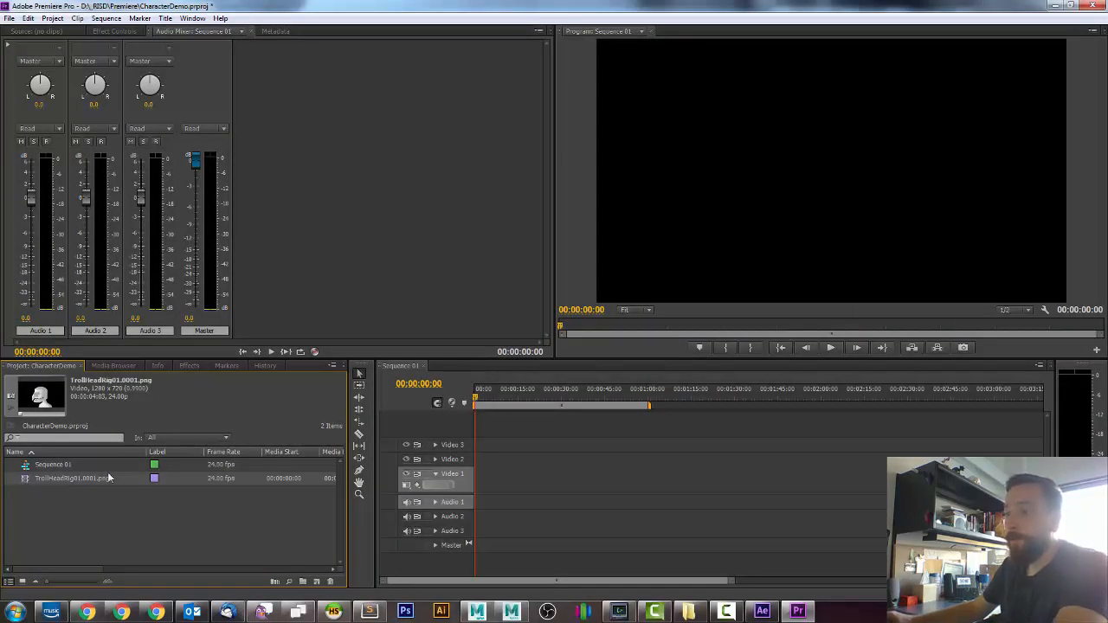
- Place the troll head clip at the start of Video 1 and fit the whole sequence in the timeline
left_click_drag(23, 485, 478, 485)
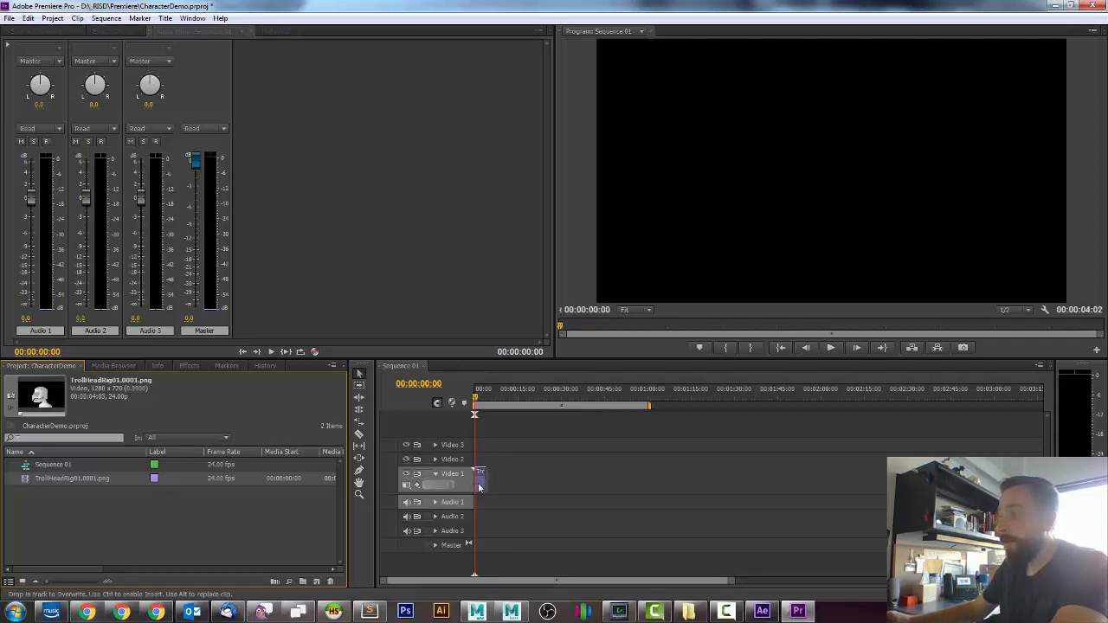
left_click(542, 327)
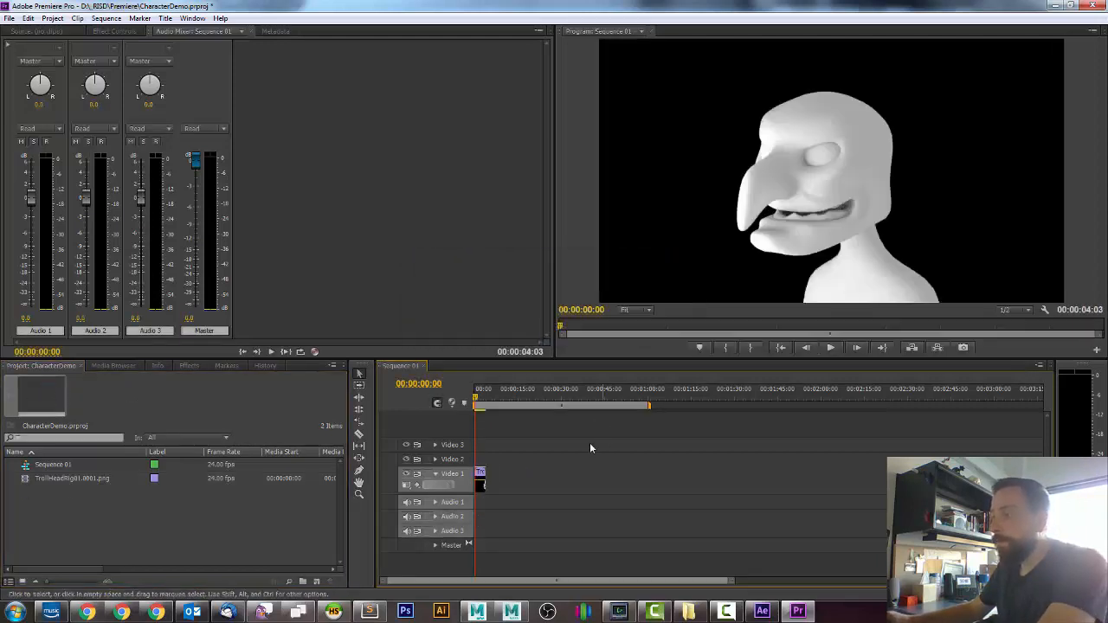
key("backslash")
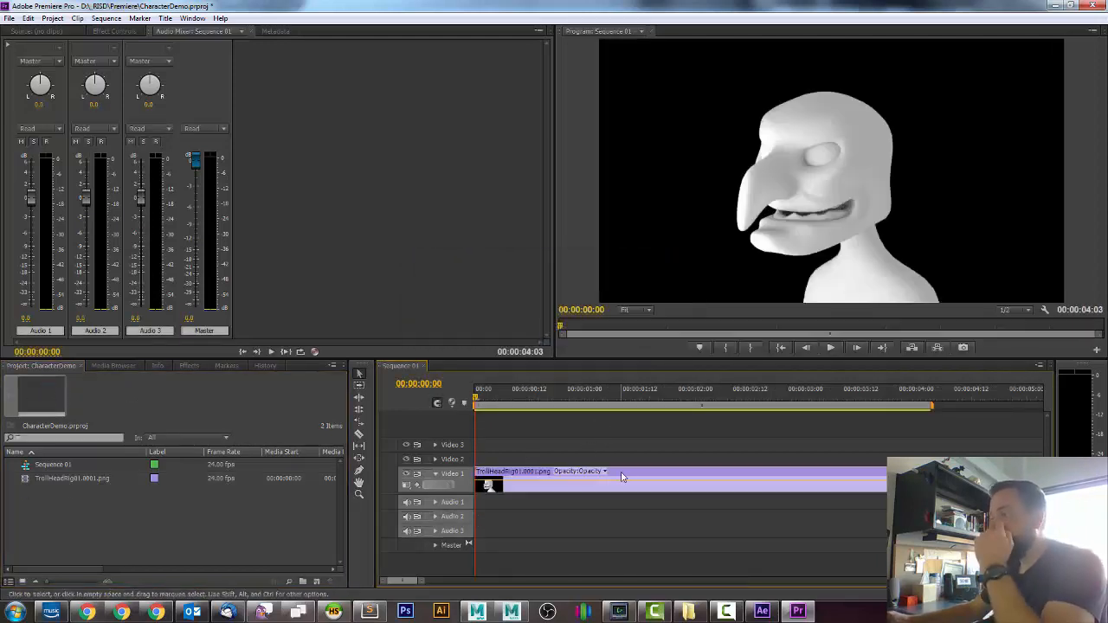
- Import ConfusedPenguin_Trim.wav from the Character_Demo sound folder
left_click(135, 519)
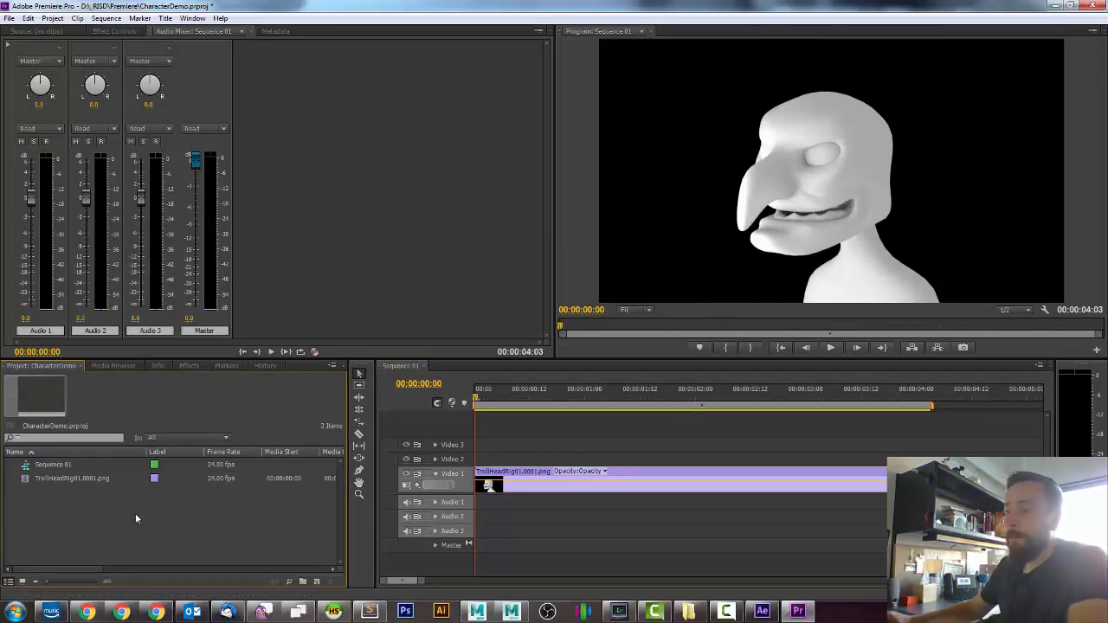
key("ctrl+i")
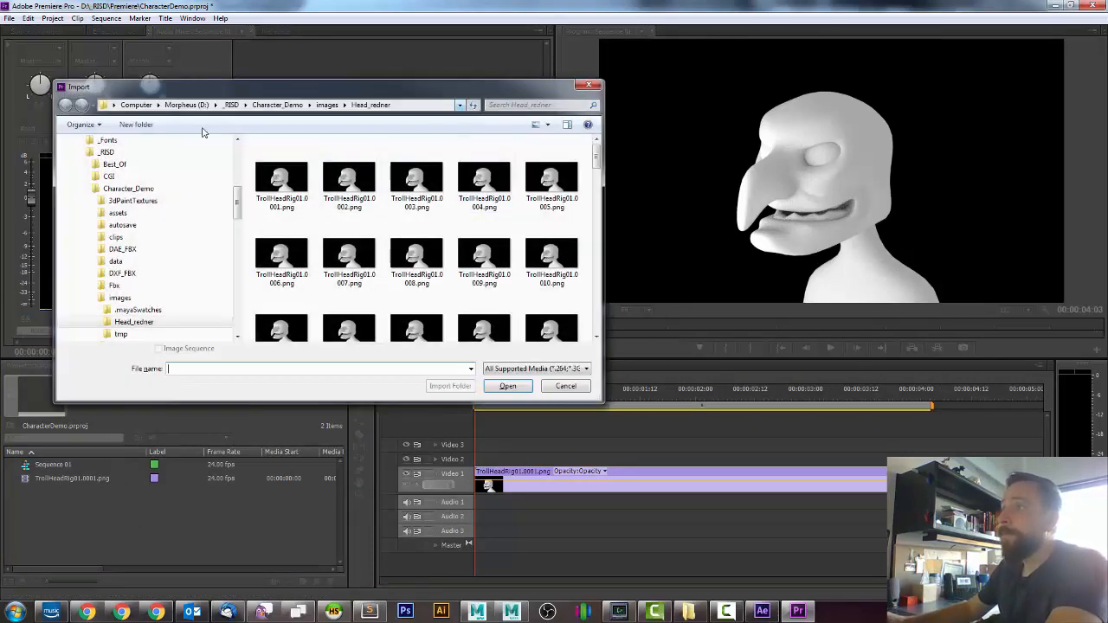
left_click(326, 105)
left_click(277, 105)
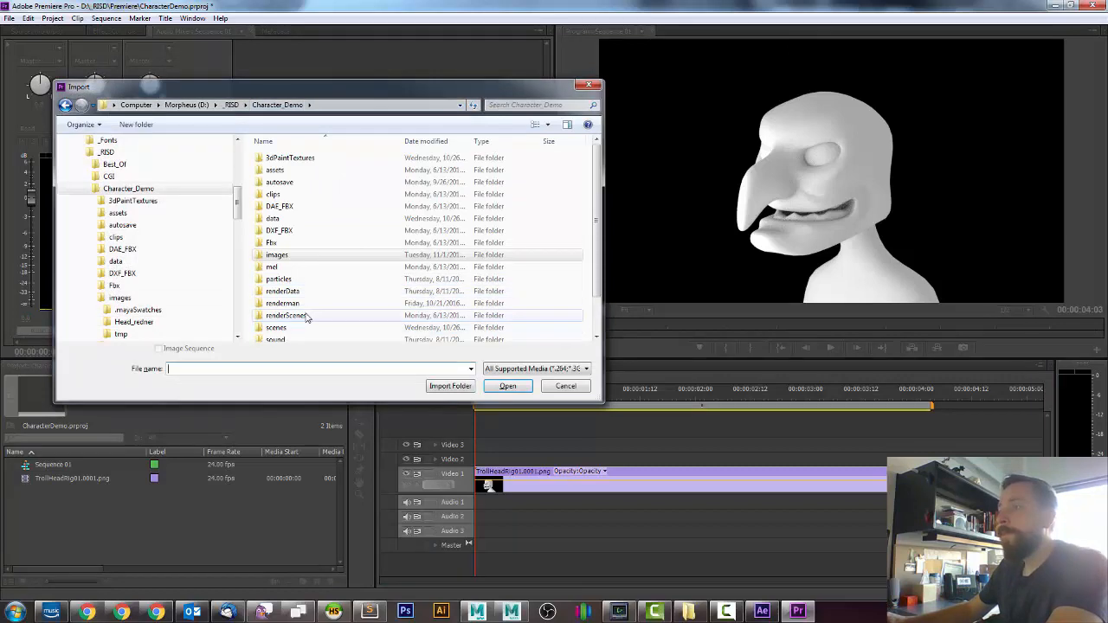
double_click(273, 340)
double_click(286, 158)
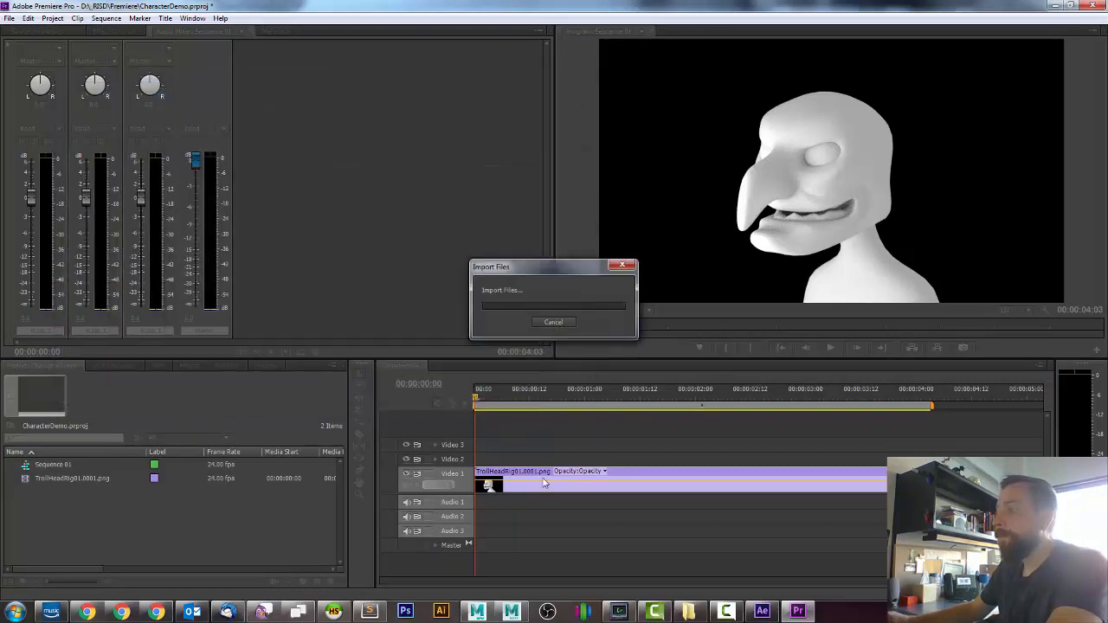
- Place ConfusedPenguin_Trim.wav at the start of Audio 1 and play the sequence
left_click(54, 492)
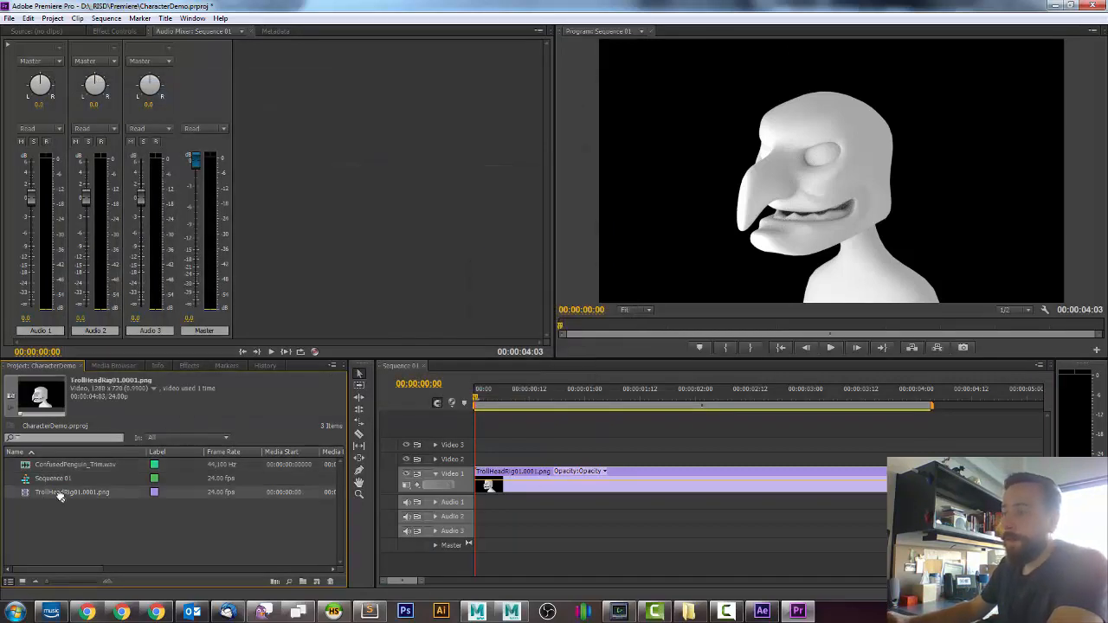
left_click_drag(43, 465, 475, 510)
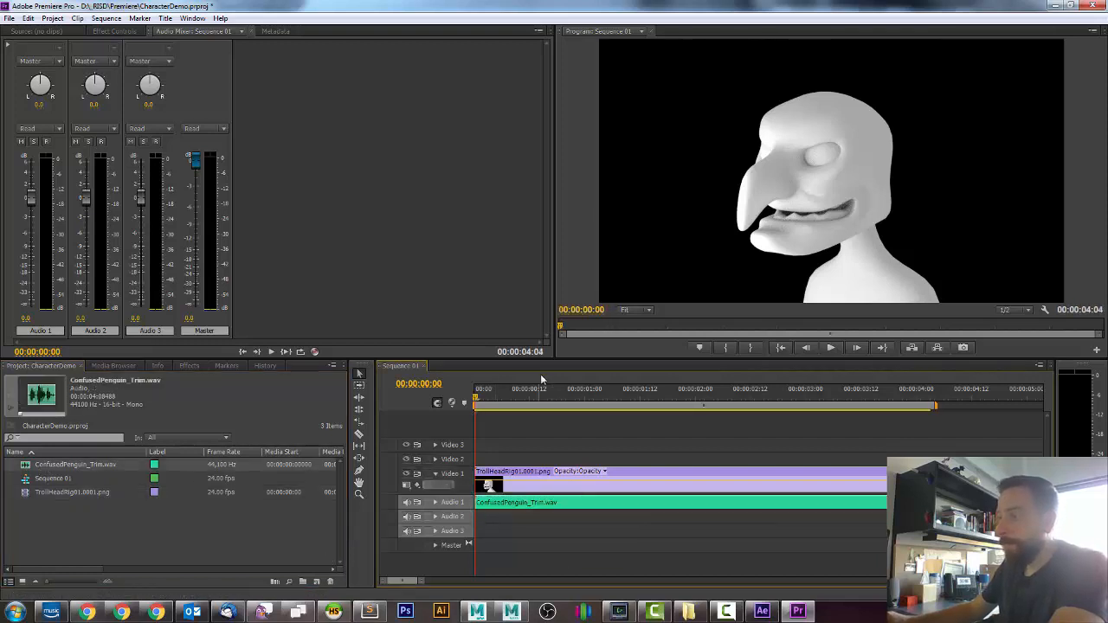
key("space")
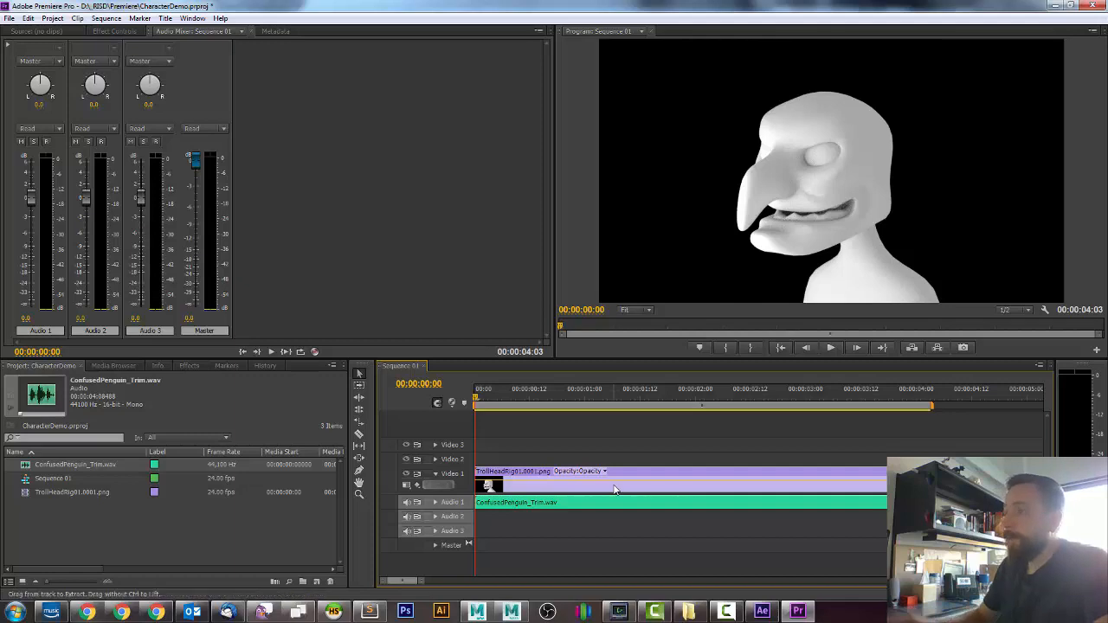
- Open the media export settings for Sequence 01 and set the format to H.264
left_click(13, 18)
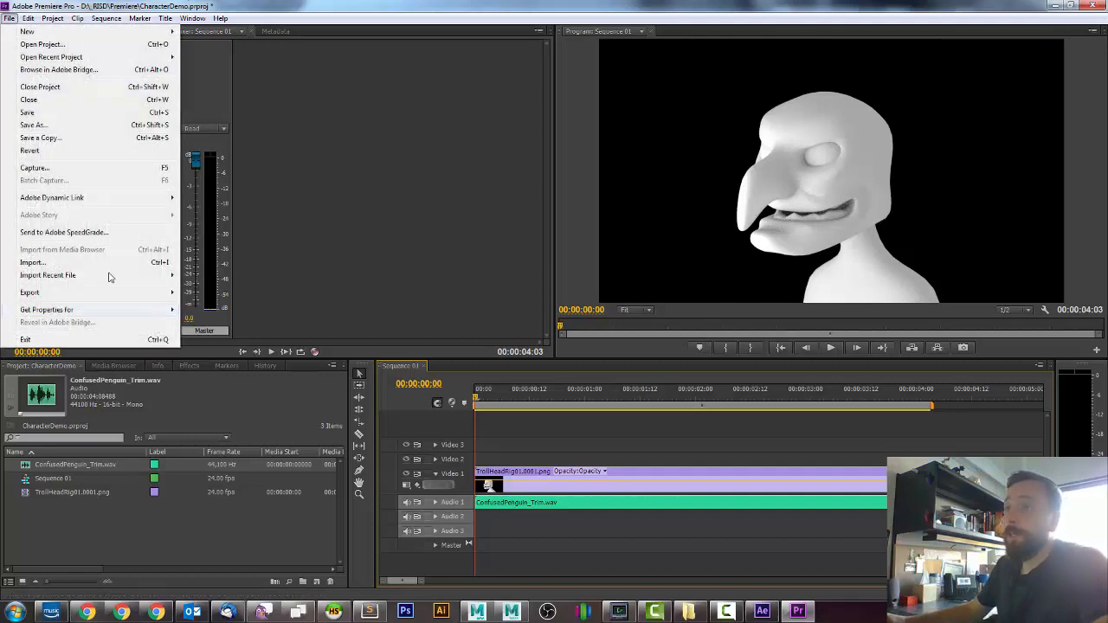
mouse_move(115, 293)
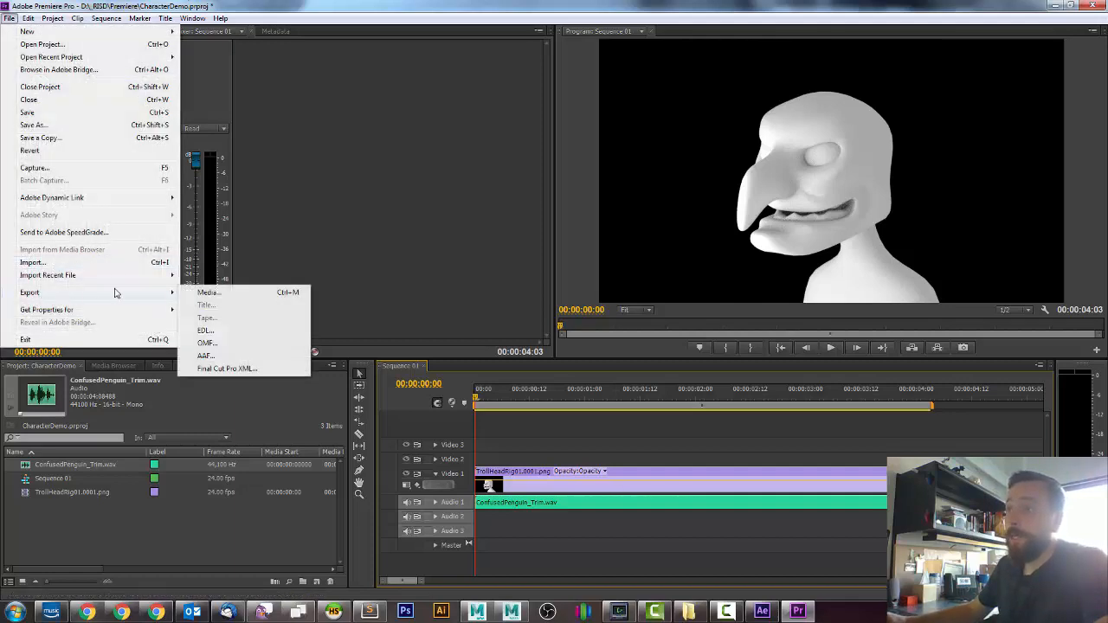
left_click(214, 293)
left_click_drag(439, 99, 440, 98)
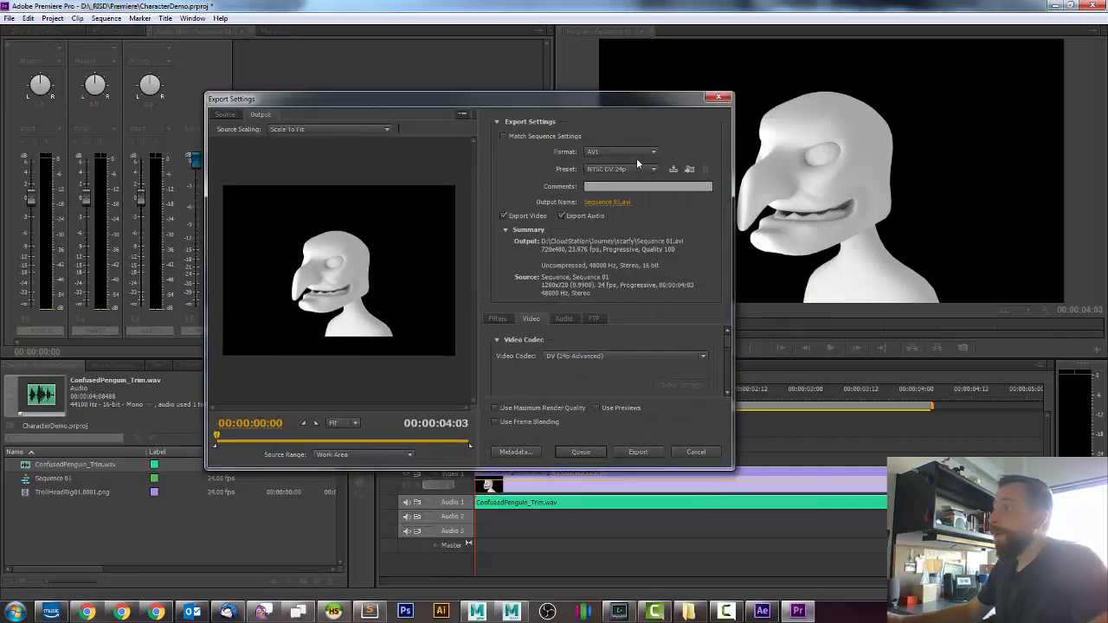
left_click(596, 151)
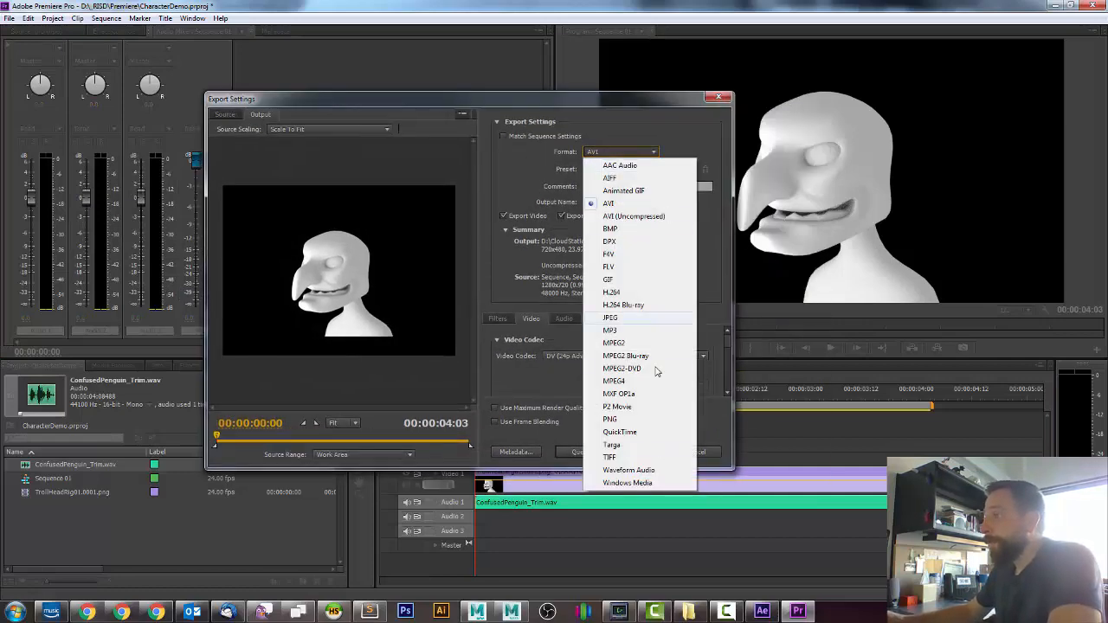
left_click_drag(612, 104, 561, 83)
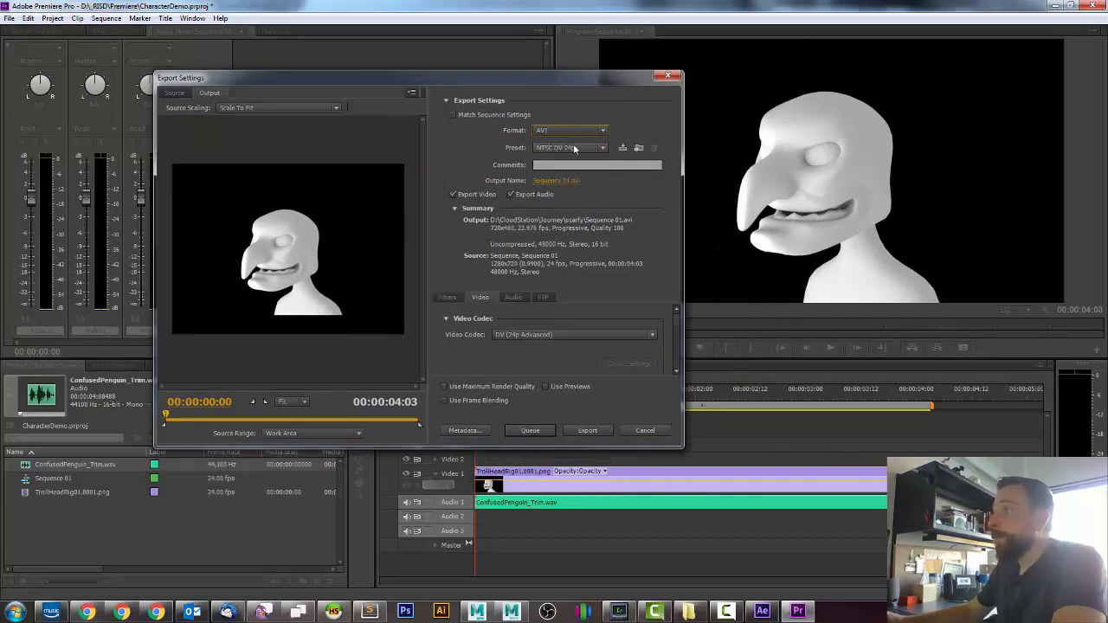
left_click(558, 132)
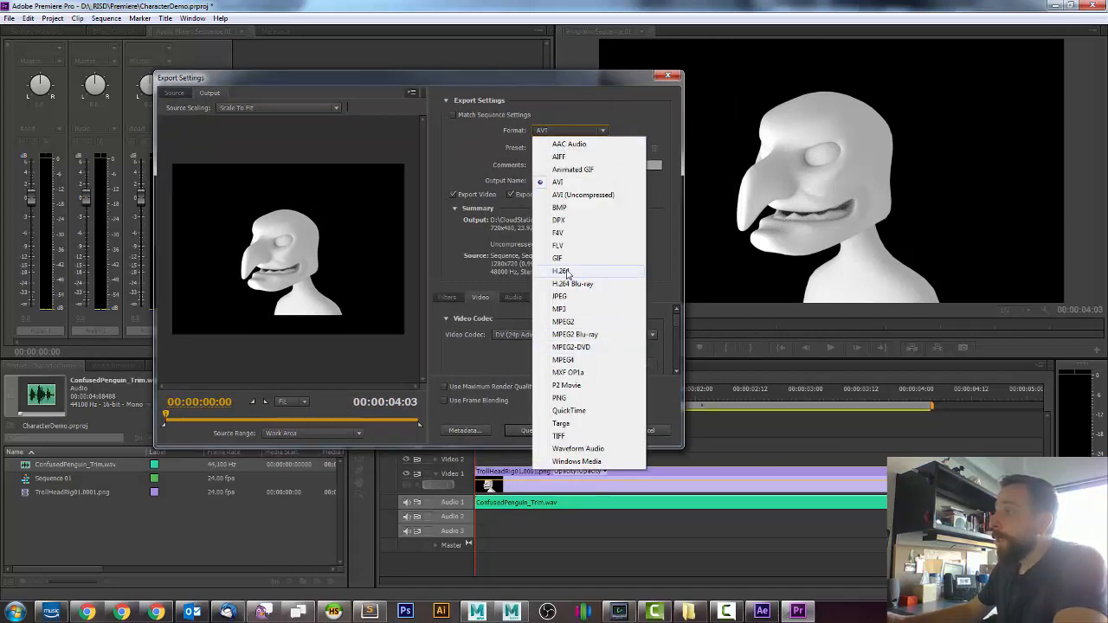
left_click(567, 272)
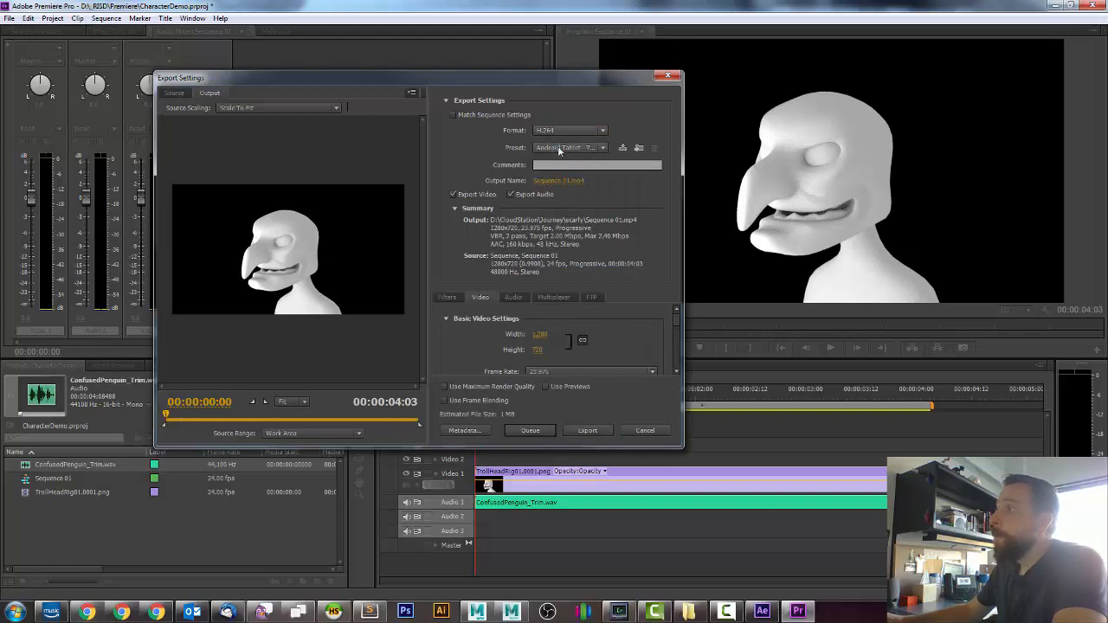
- Choose the YouTube HD 720p 23.976 preset for the export
left_click(558, 147)
scroll(731, 340, "down", 10)
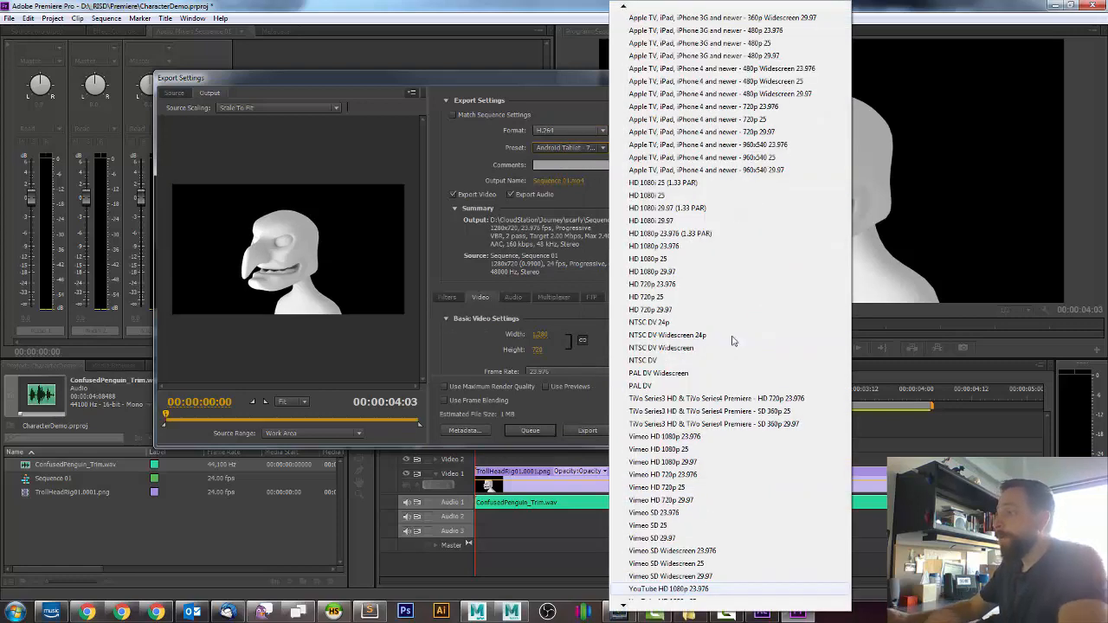
mouse_move(626, 603)
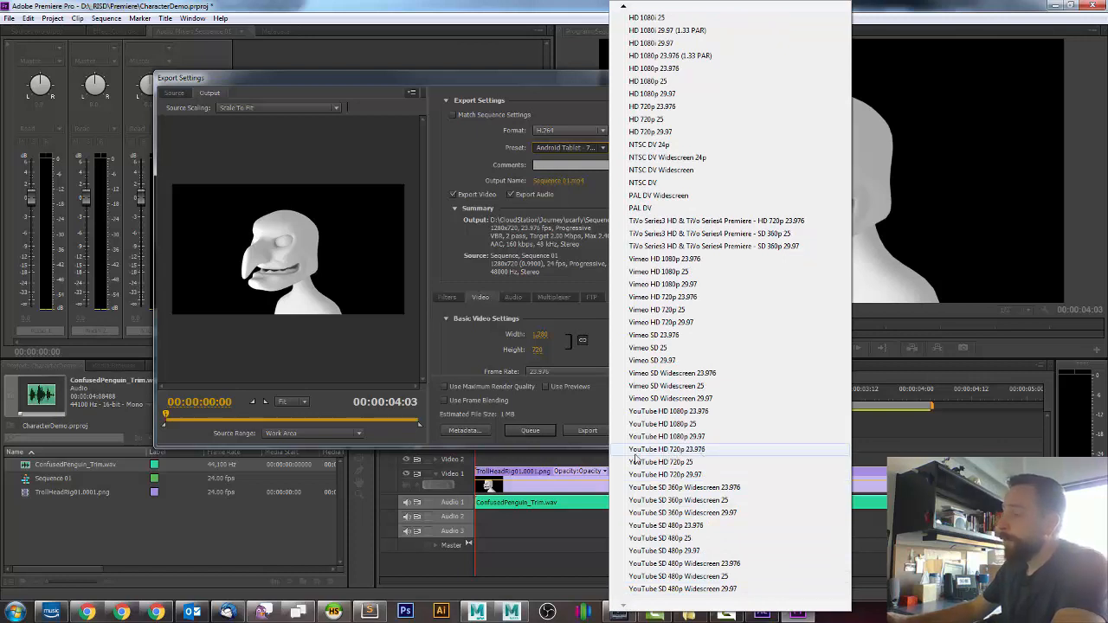
left_click(671, 450)
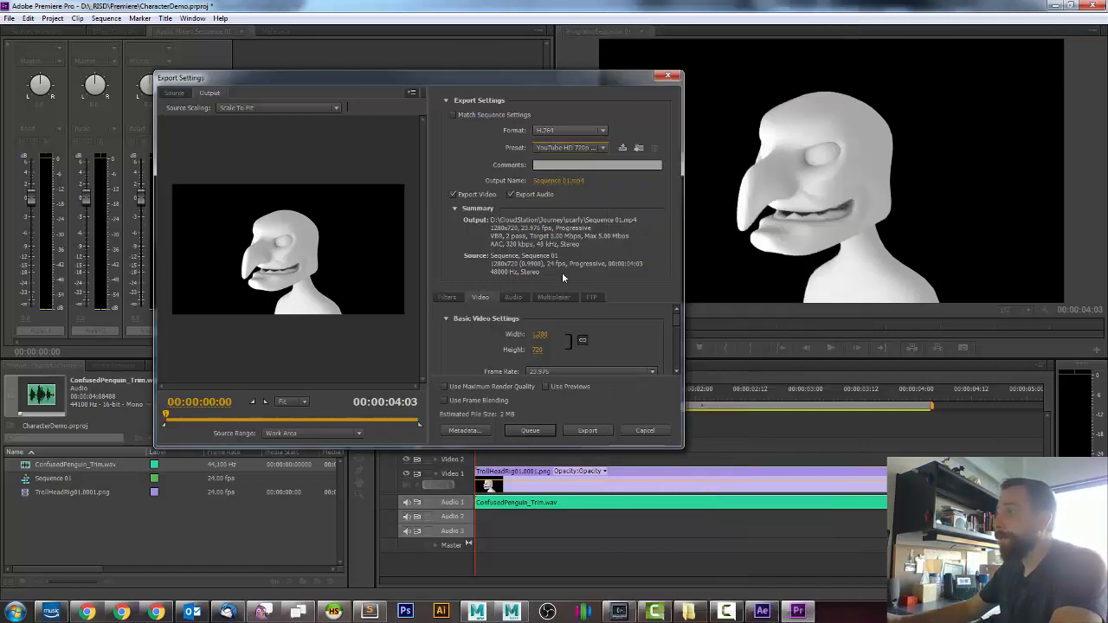
left_click_drag(503, 74, 467, 61)
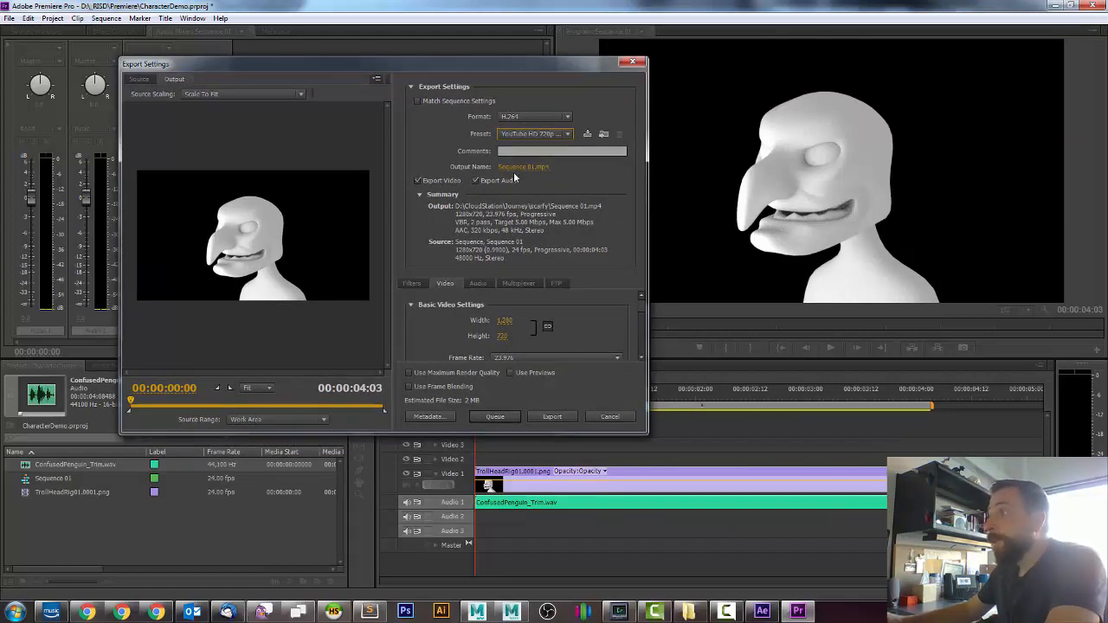
- Set the export's output file to HeadRender.mp4 in the images folder of Character_Demo
left_click(518, 167)
double_click(299, 175)
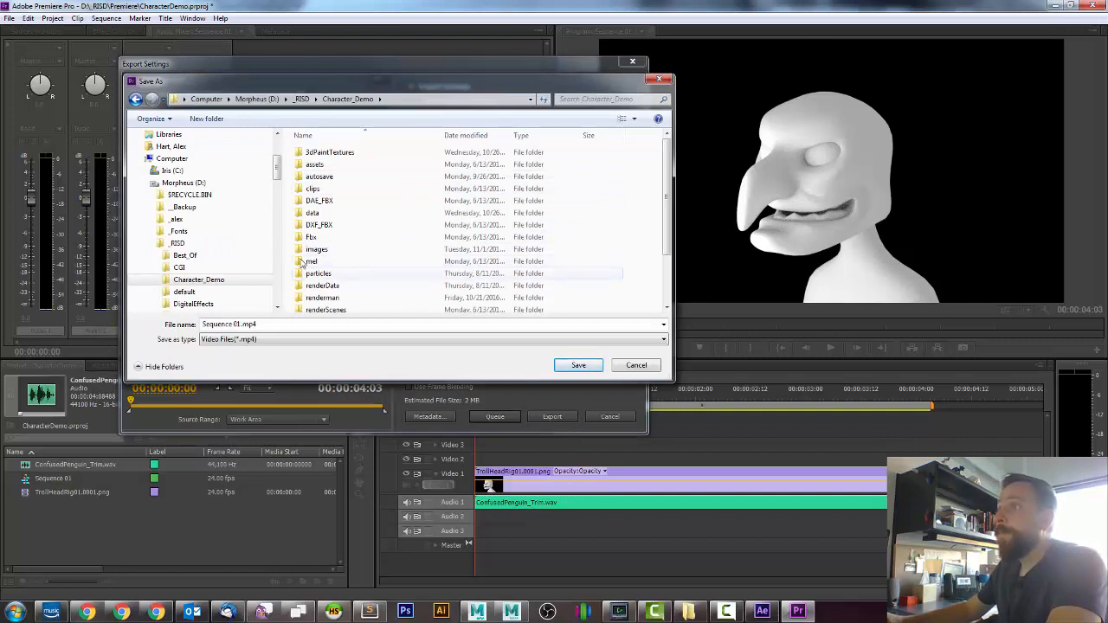
left_click(299, 250)
double_click(300, 250)
left_click(260, 324)
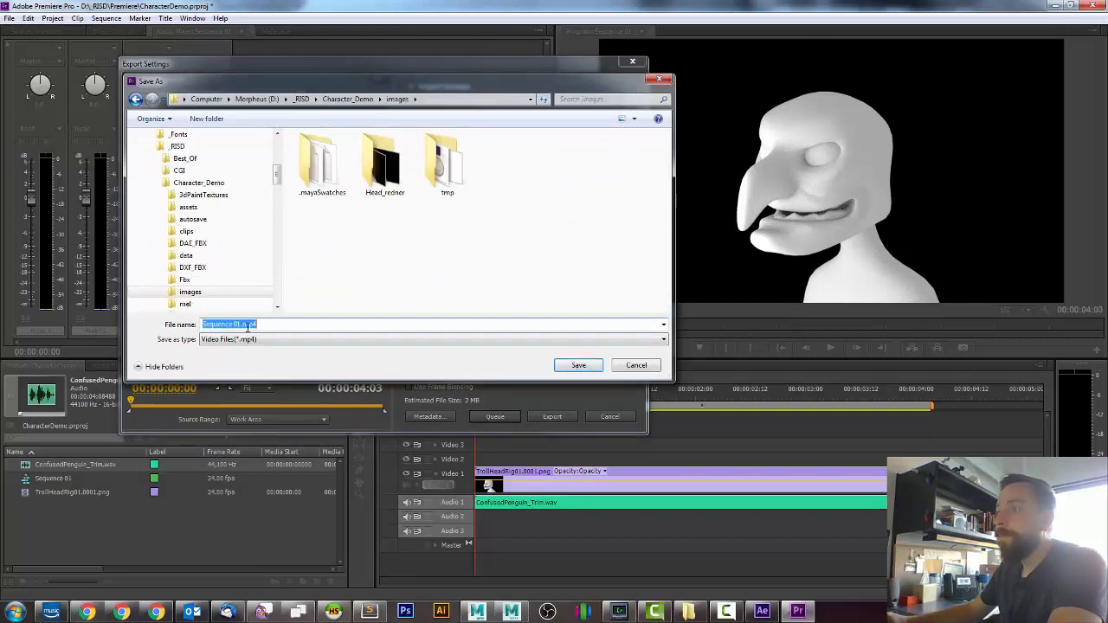
left_click(240, 325)
key("shift+Home")
type("H")
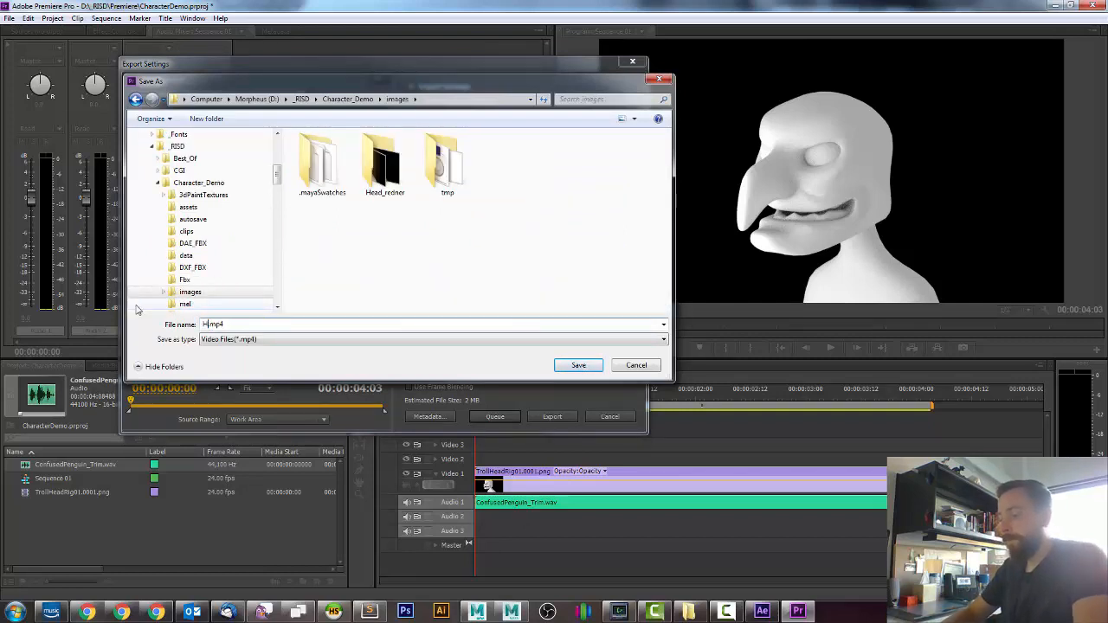
type("eadRender")
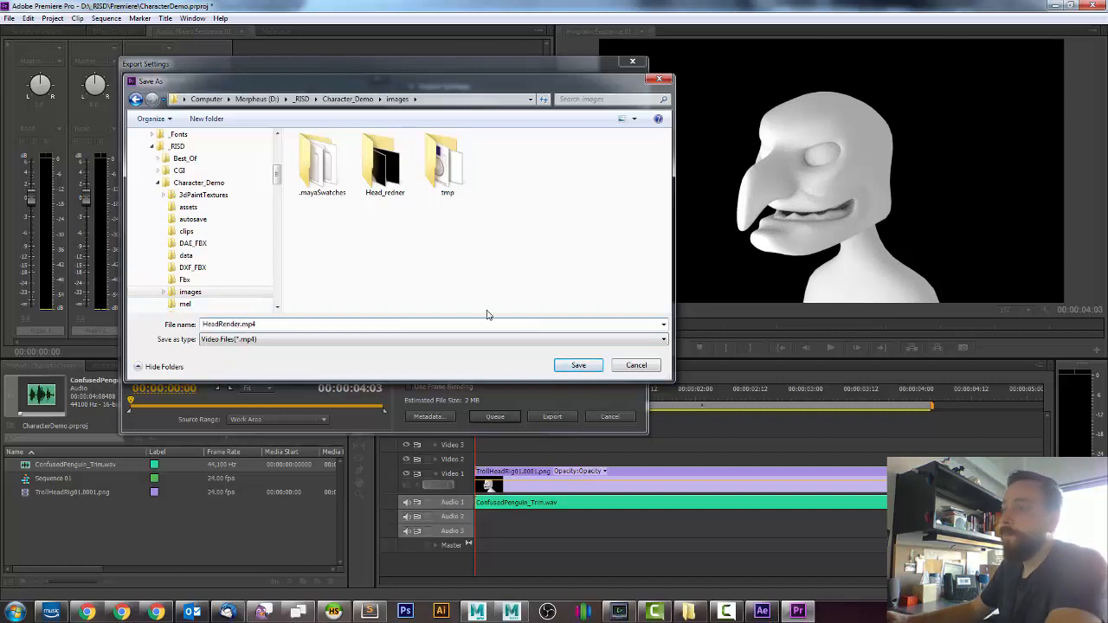
left_click(577, 365)
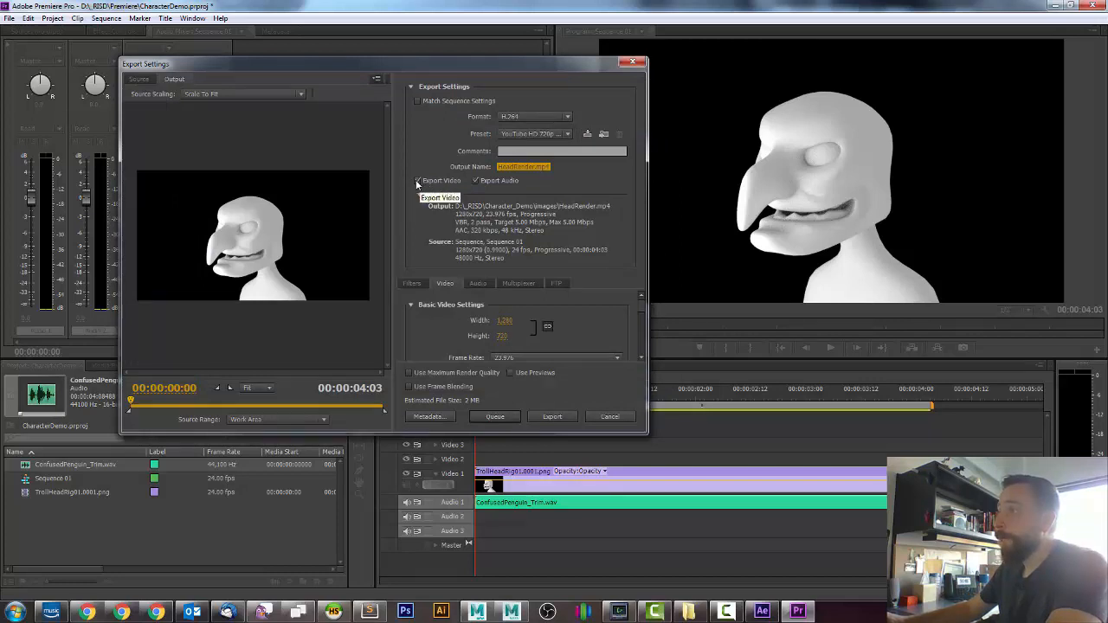
- Check the basic video settings and export the sequence
scroll(640, 307, "down", 2)
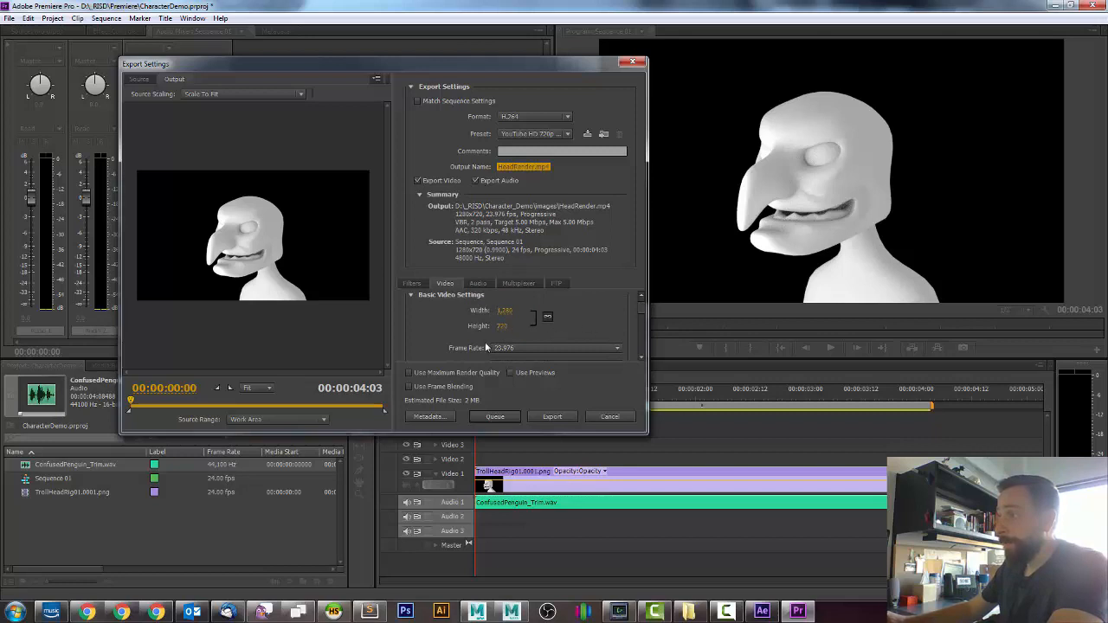
scroll(636, 325, "down", 6)
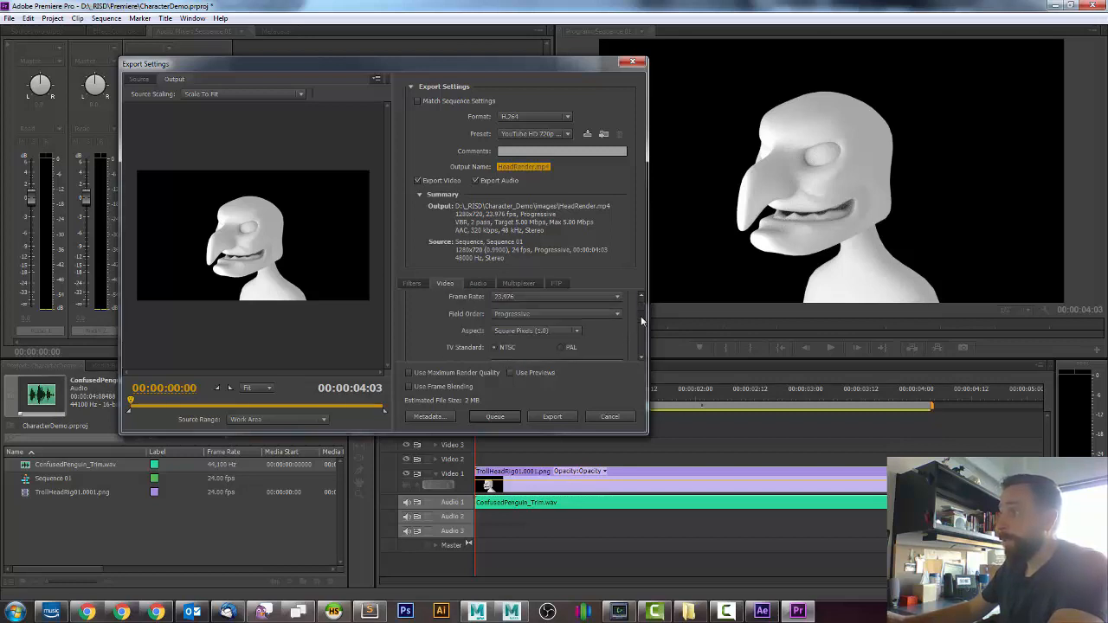
scroll(641, 337, "up", 5)
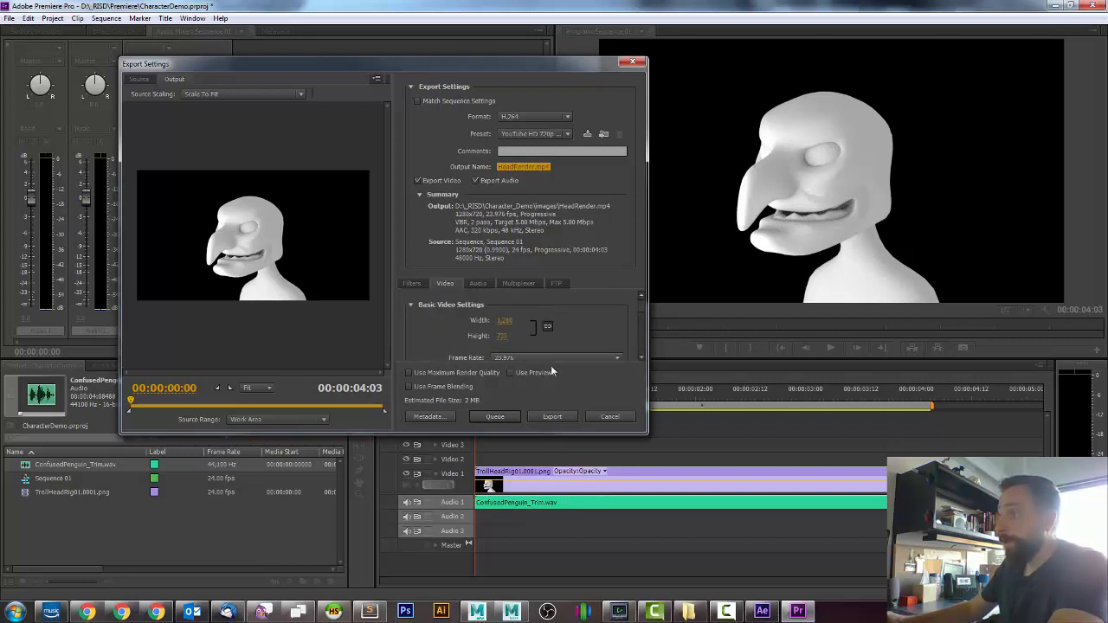
left_click(537, 419)
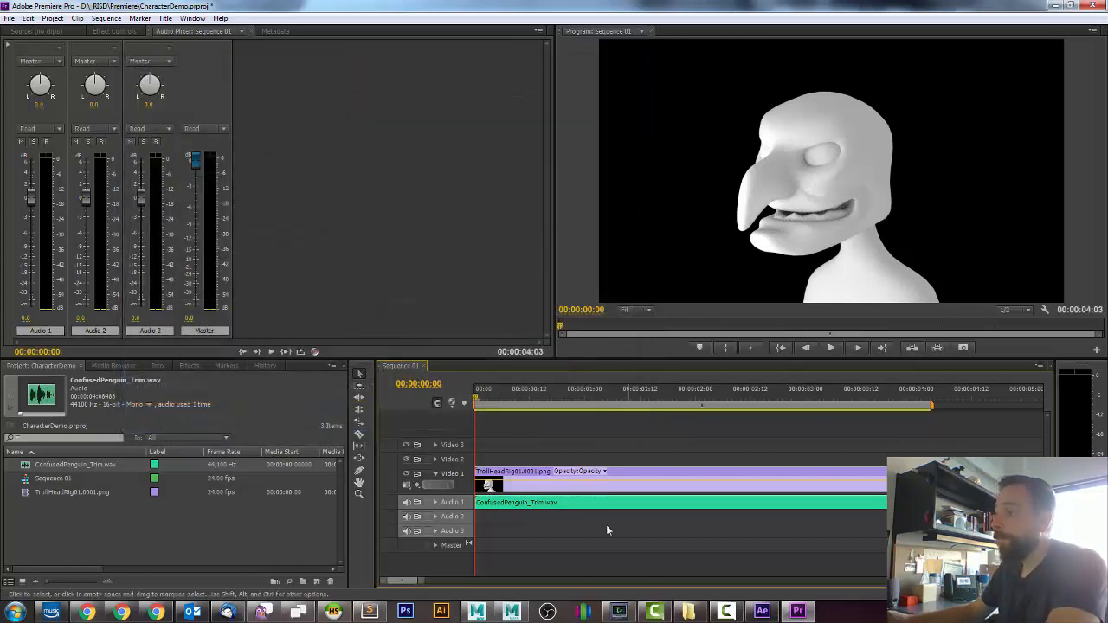
- Switch to the images folder in Windows Explorer and play HeadRender.mp4 in VLC media player
left_click(688, 611)
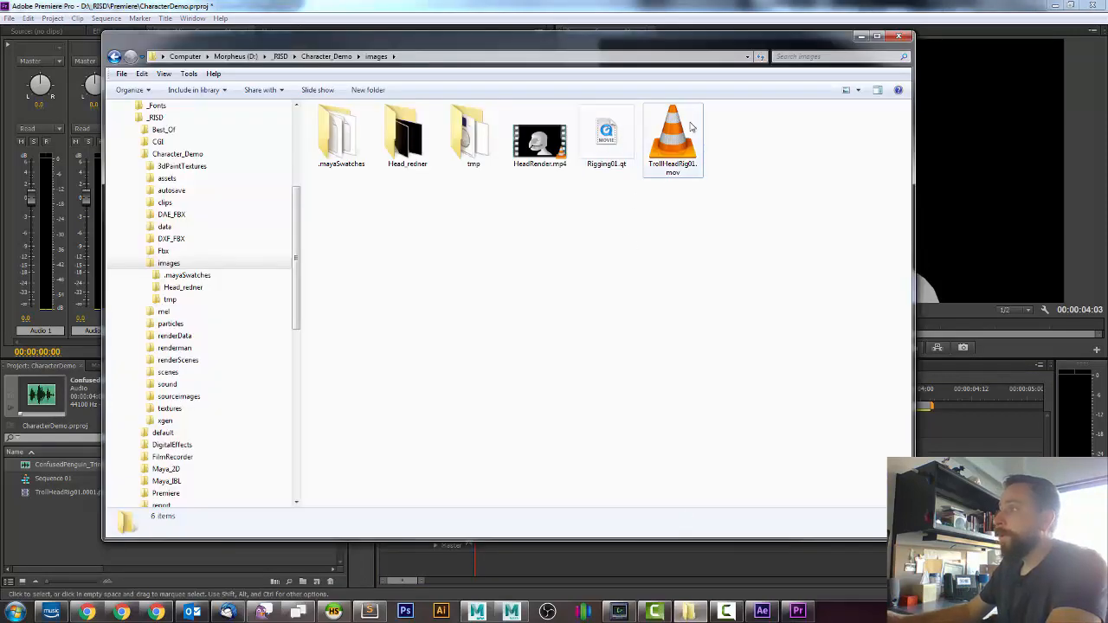
double_click(539, 140)
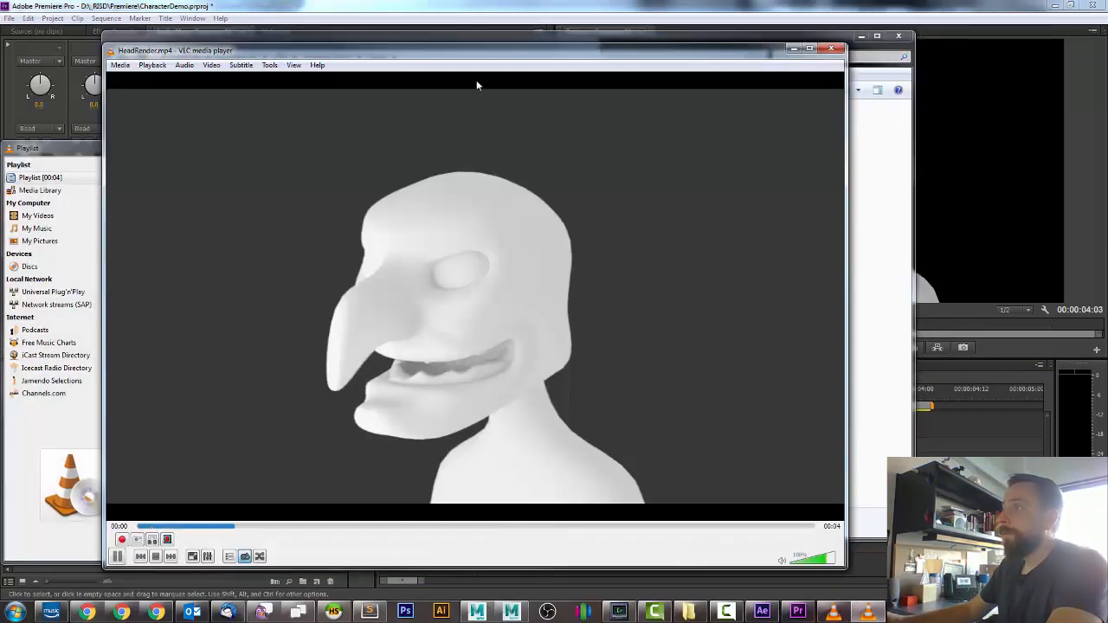